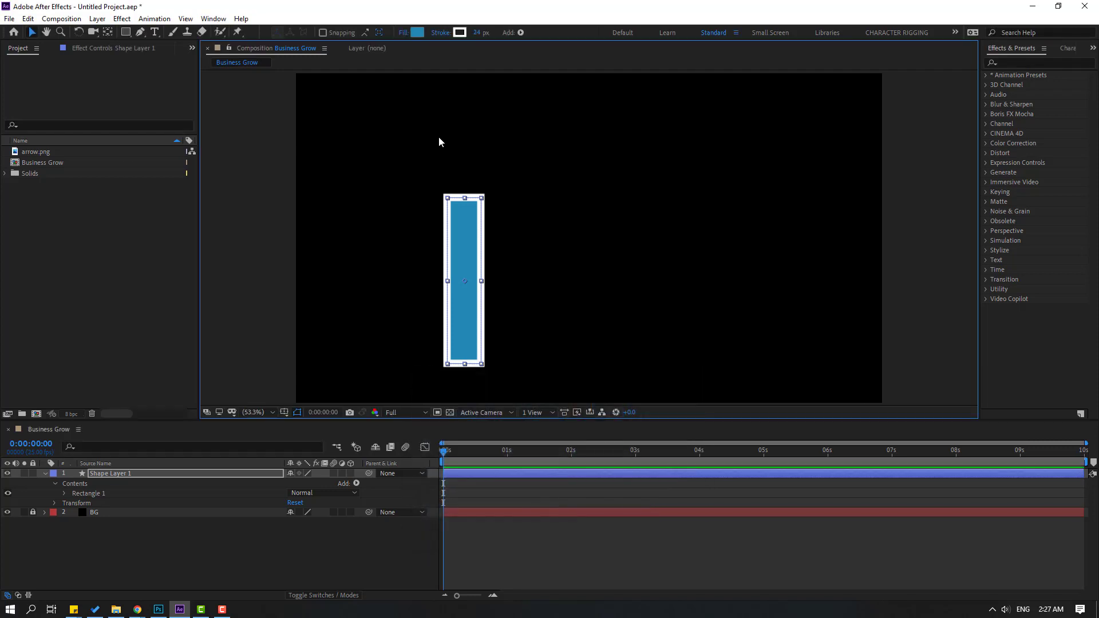
- Set the blue rectangle's stroke width to 0 px
click(479, 33)
text(0)
key(Return)
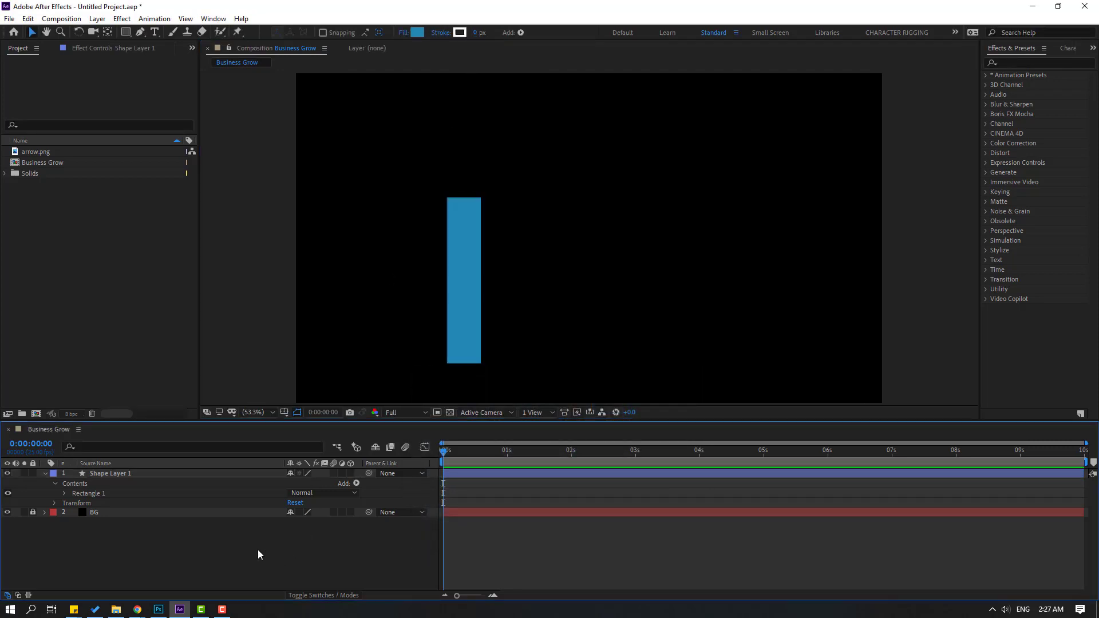
- Collapse the rectangle's shape layer and rename it box1
click(44, 473)
click(146, 475)
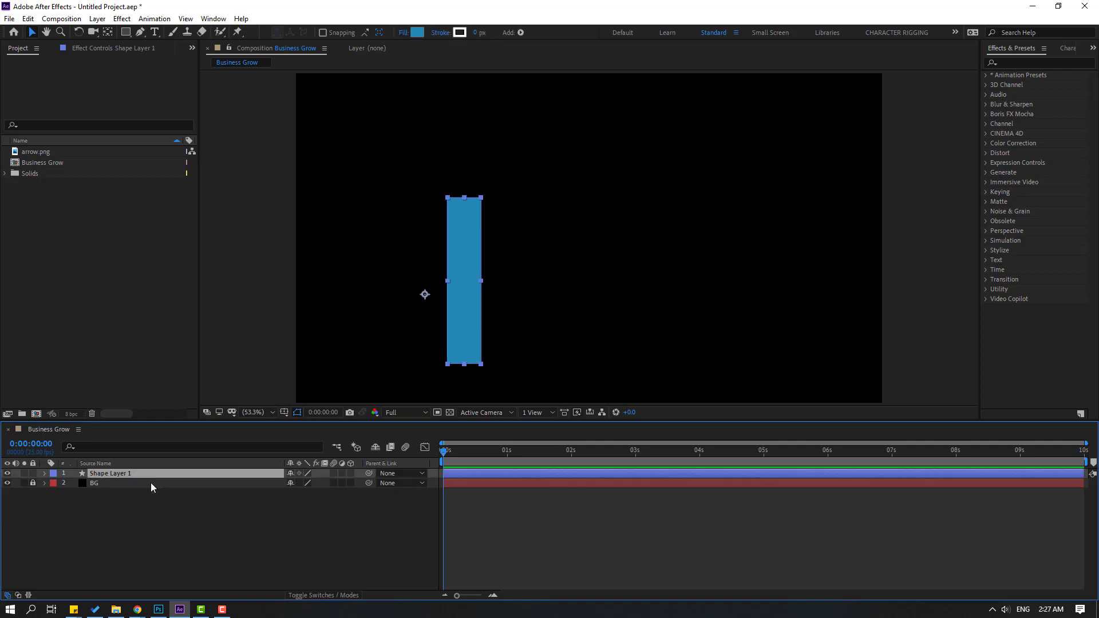
key(Return)
text(box1)
key(Return)
- Move the box1 anchor point to the middle of the bar's bottom edge with the Pan Behind tool, then deselect the layer
click(108, 32)
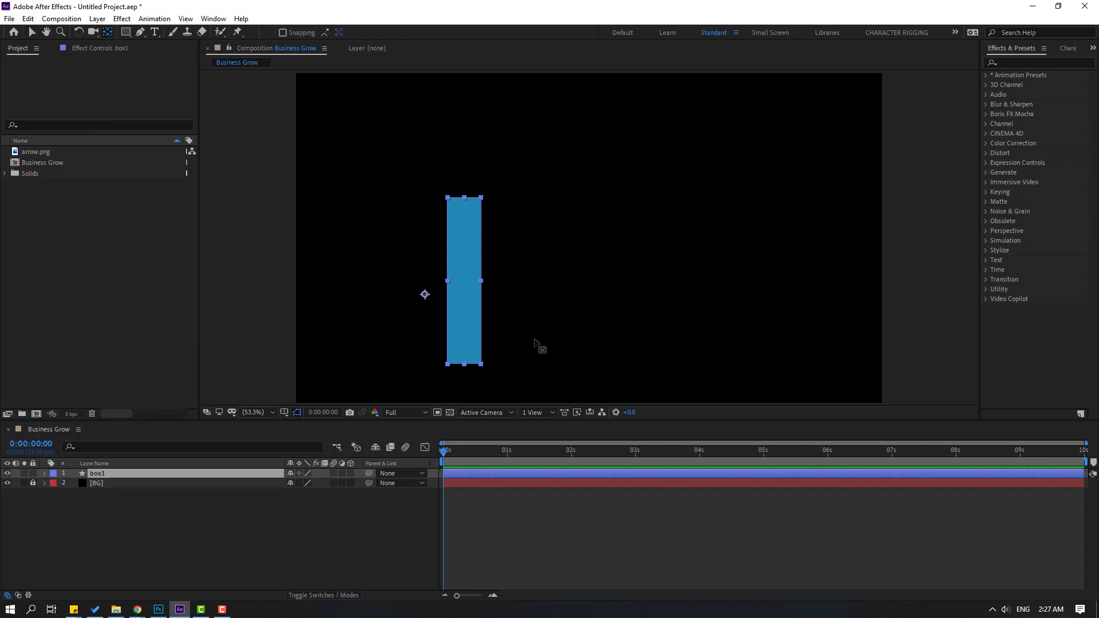
drag(424, 294, 464, 365)
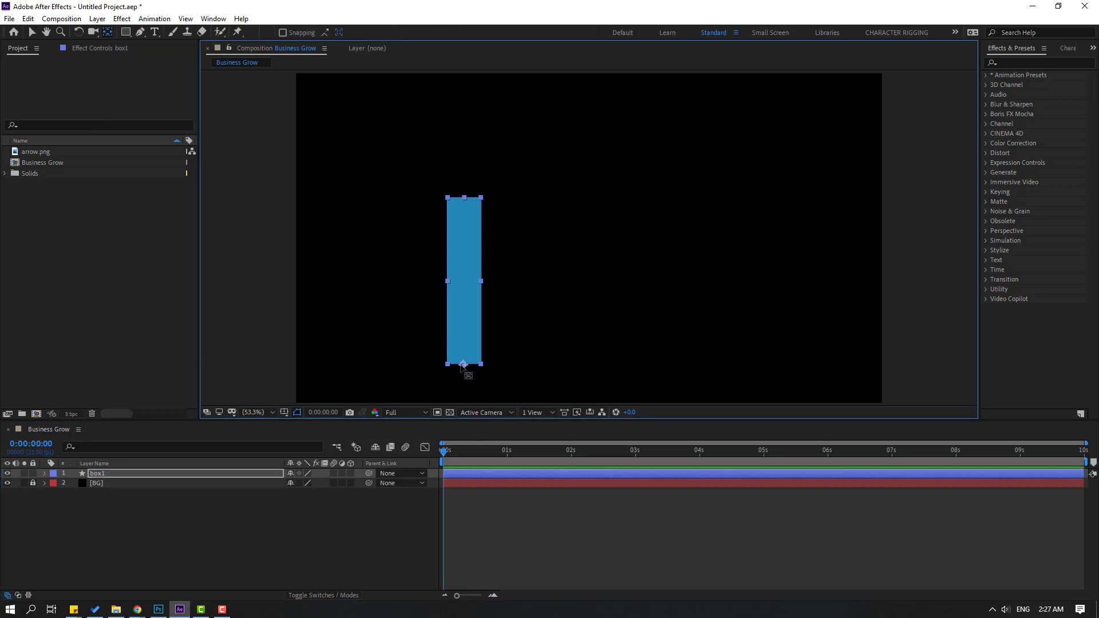
click(32, 34)
click(67, 517)
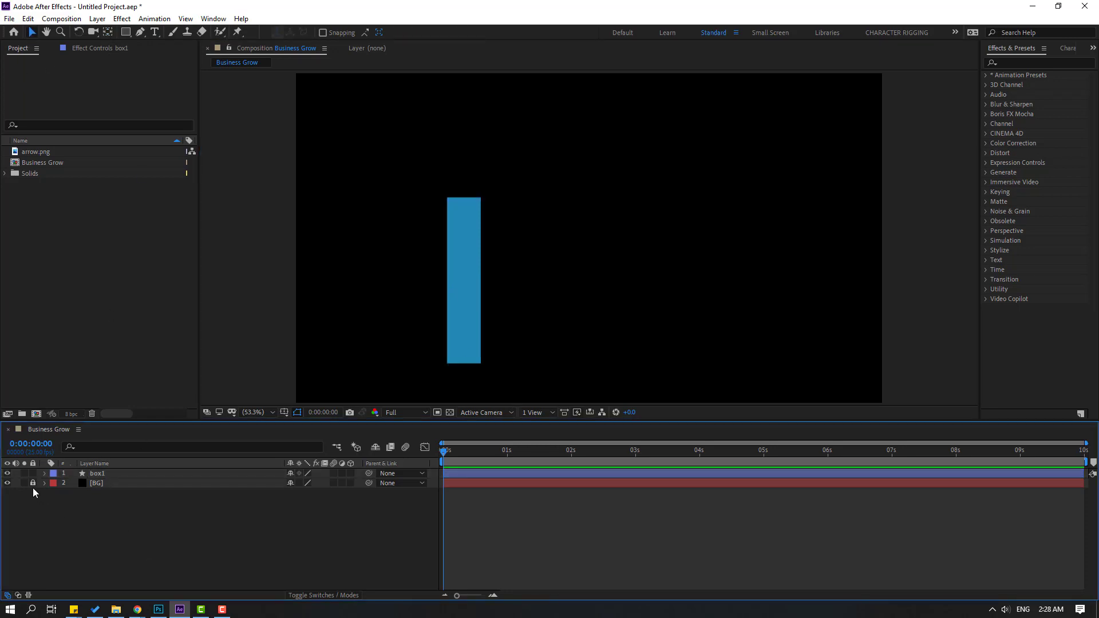
- Unlock the BG layer, find the Gradient Ramp effect and apply it to that layer
click(1018, 61)
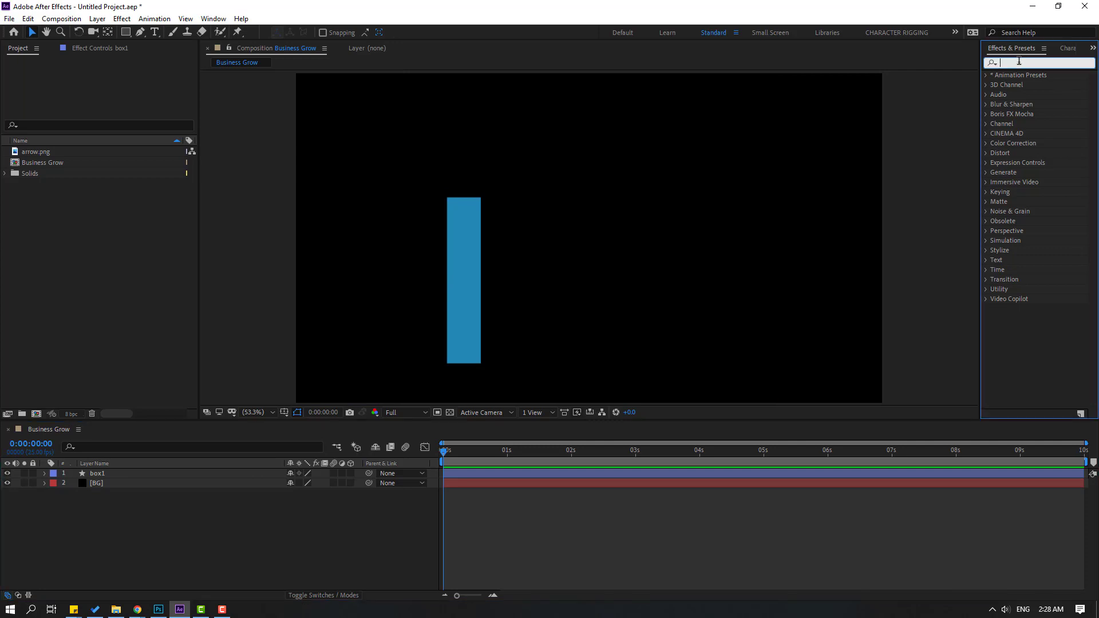
text(gradi)
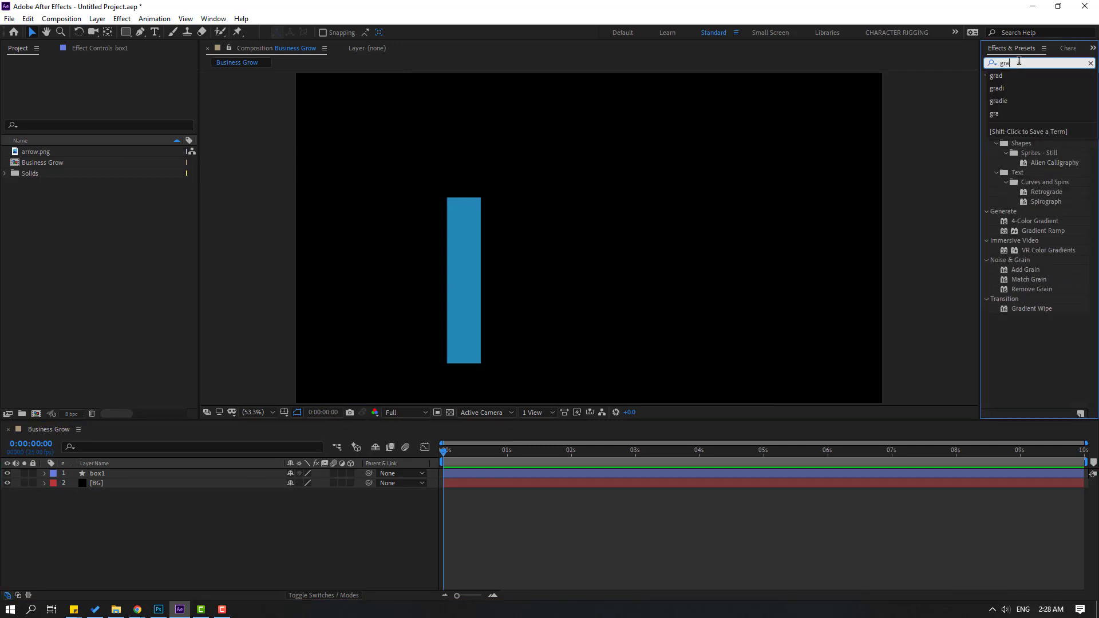
click(1027, 126)
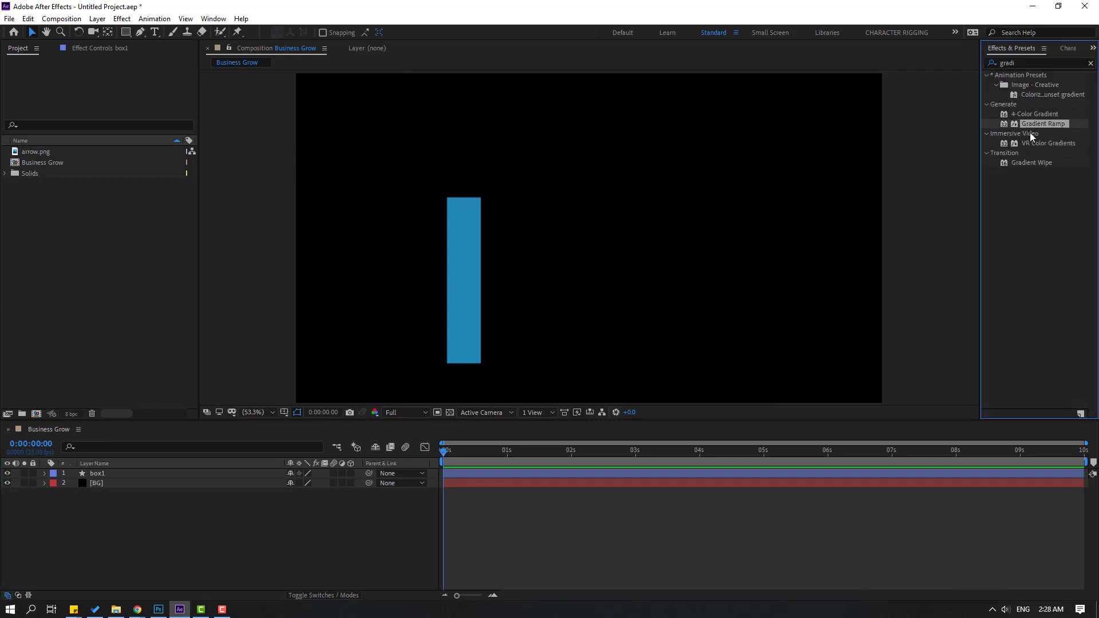
drag(1027, 126, 128, 485)
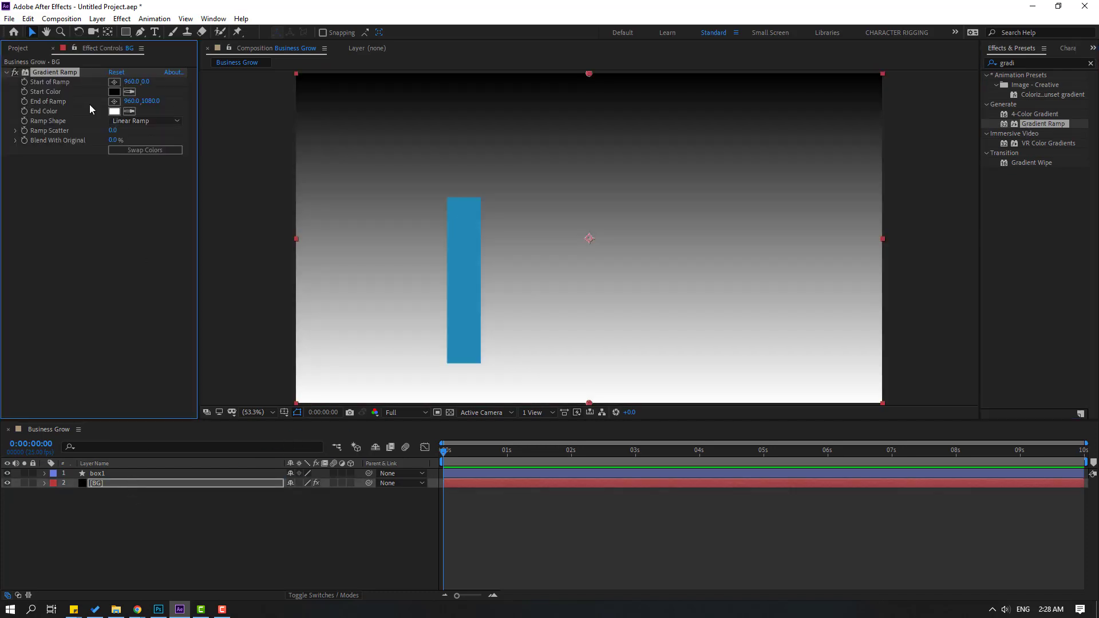
- Set the Gradient Ramp's start color on BG to a dark blue
click(115, 93)
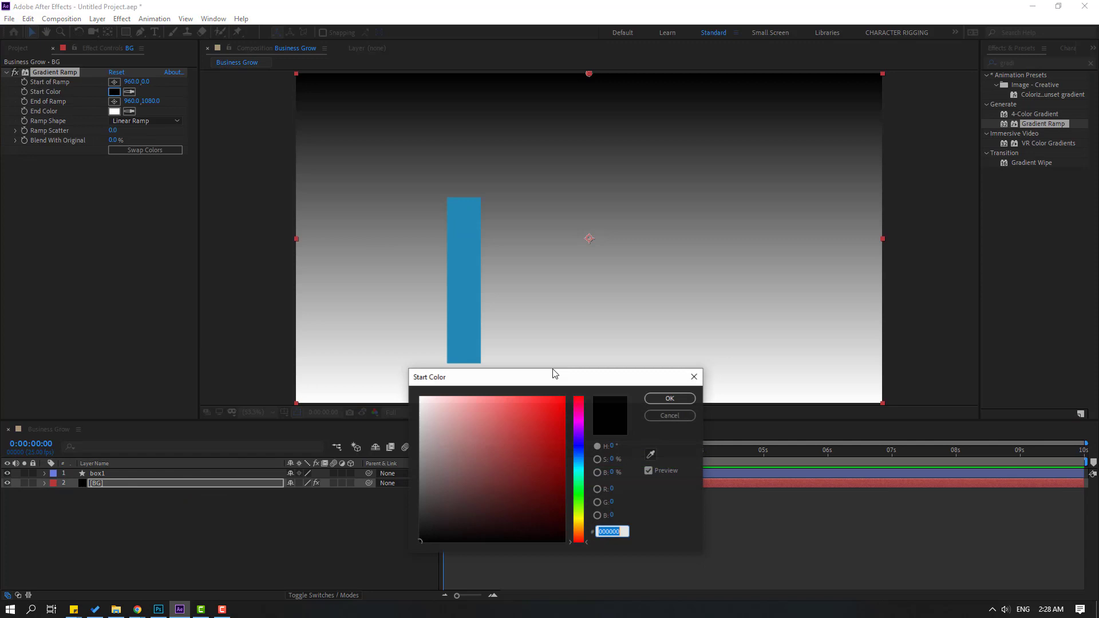
click(579, 464)
drag(579, 464, 579, 458)
drag(527, 487, 562, 490)
click(670, 399)
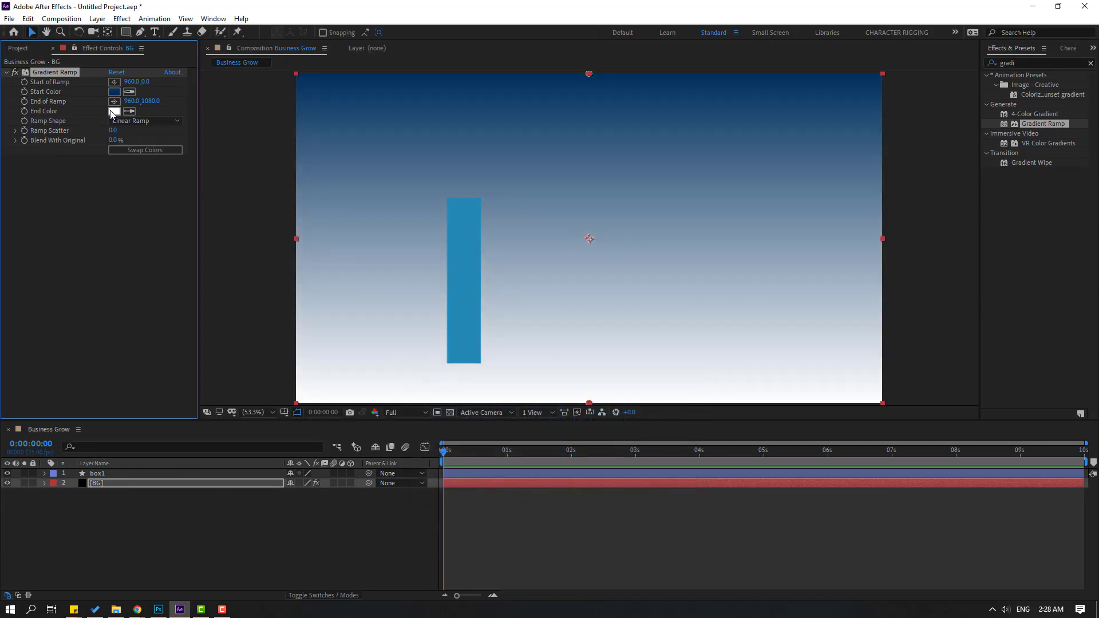
- Set the Gradient Ramp's end color to the near-black blue 010710
click(114, 111)
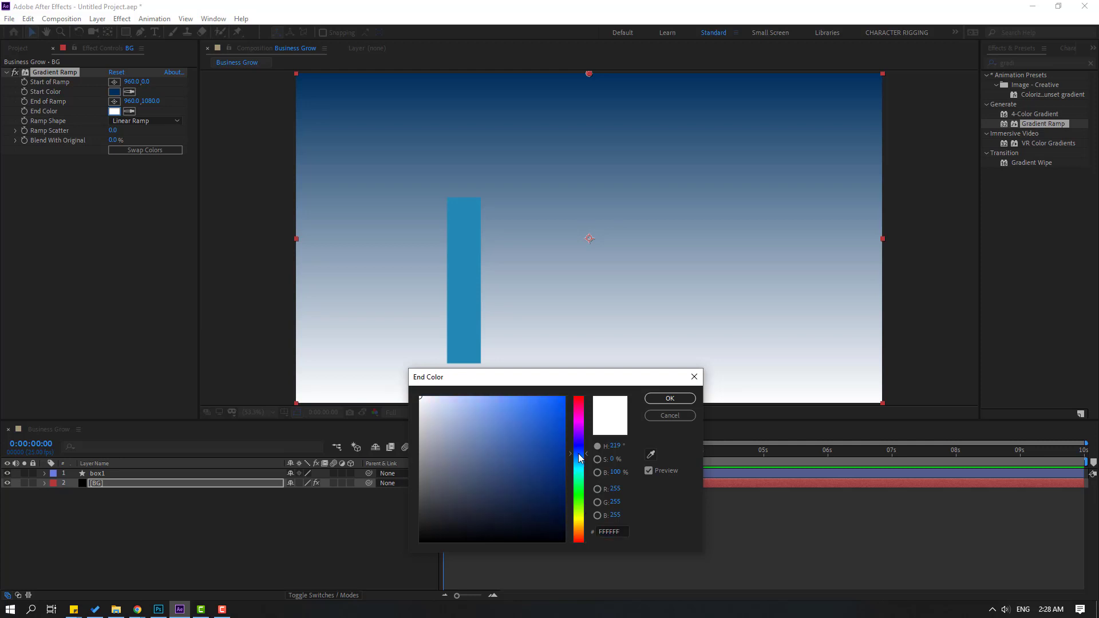
drag(545, 514, 560, 533)
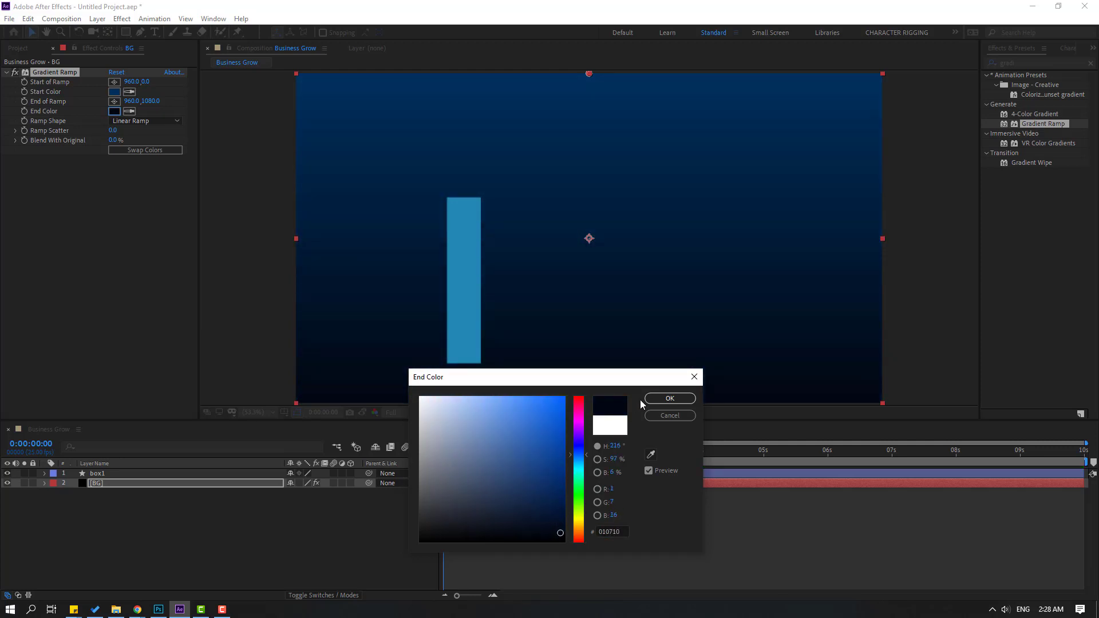
click(657, 400)
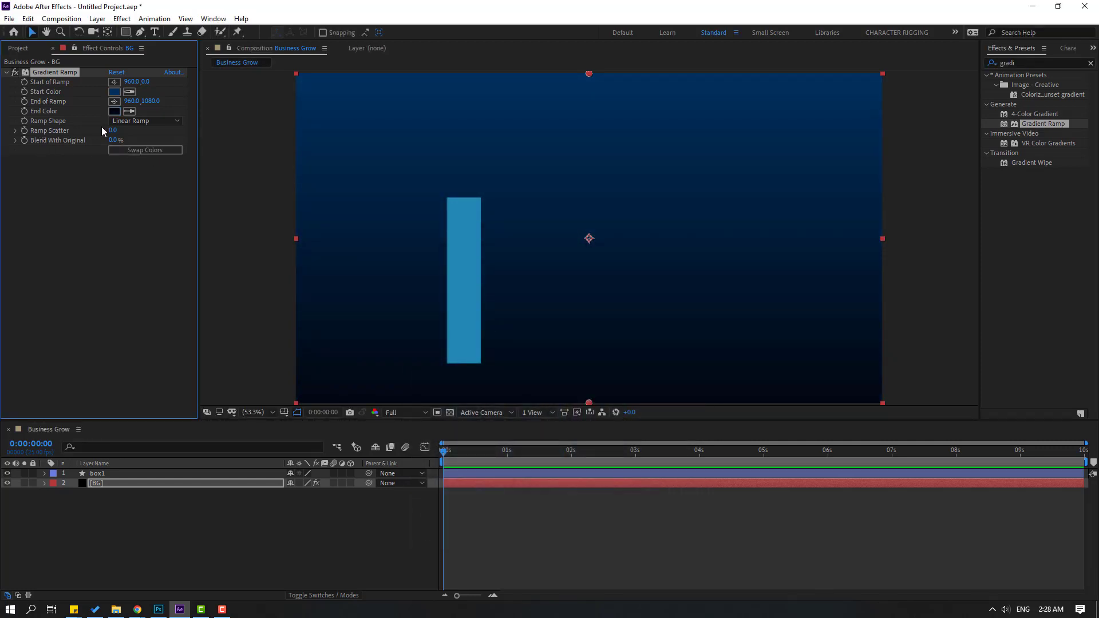
- Change the ramp shape to Radial Ramp, placing its start at about 928, 472 and its end at about 1008, 1260 below the frame
click(139, 122)
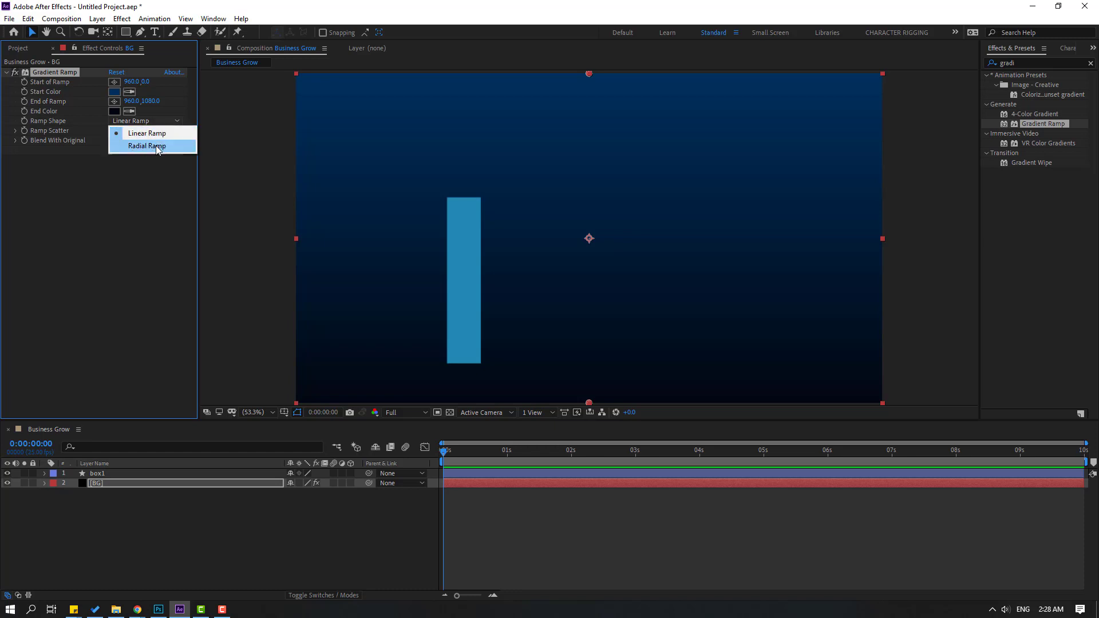
click(157, 147)
key(comma)
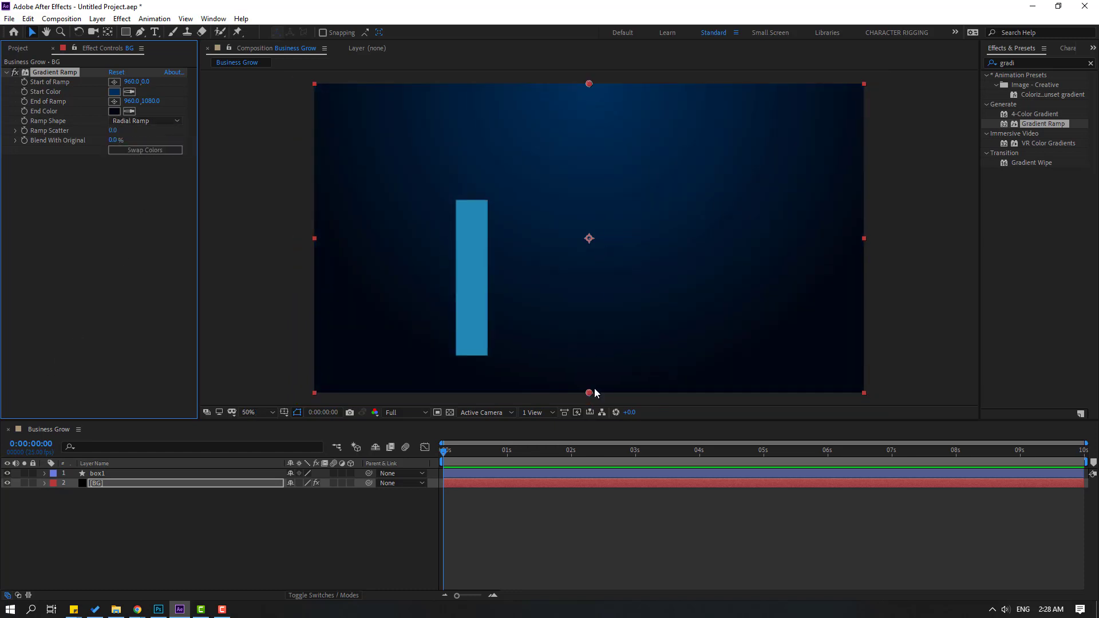
key(comma)
key(comma)
drag(590, 317, 591, 363)
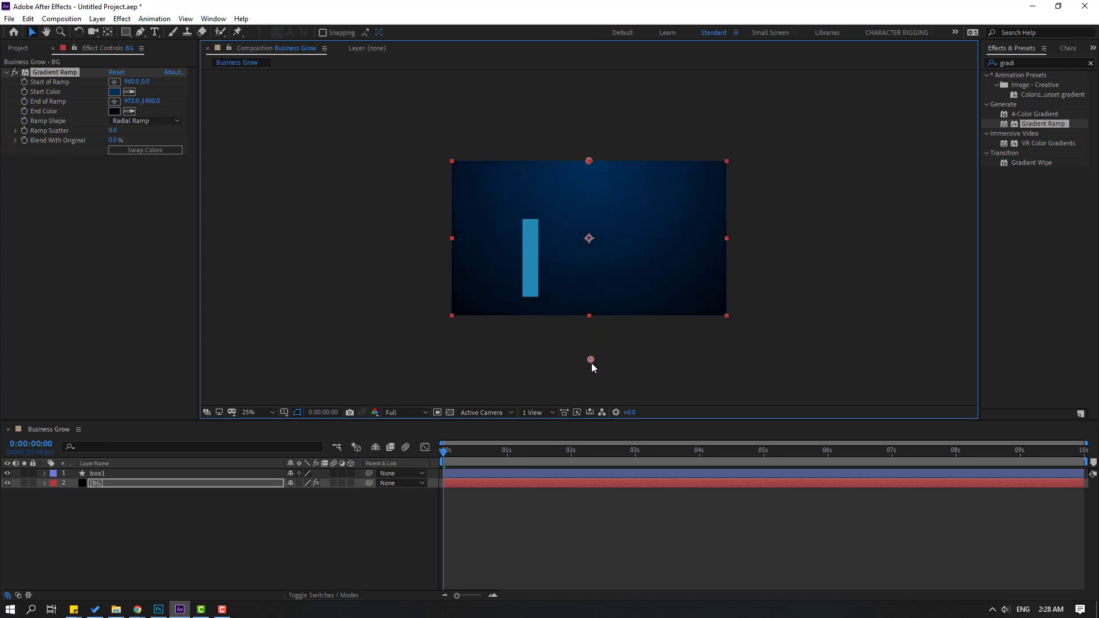
drag(589, 164, 584, 228)
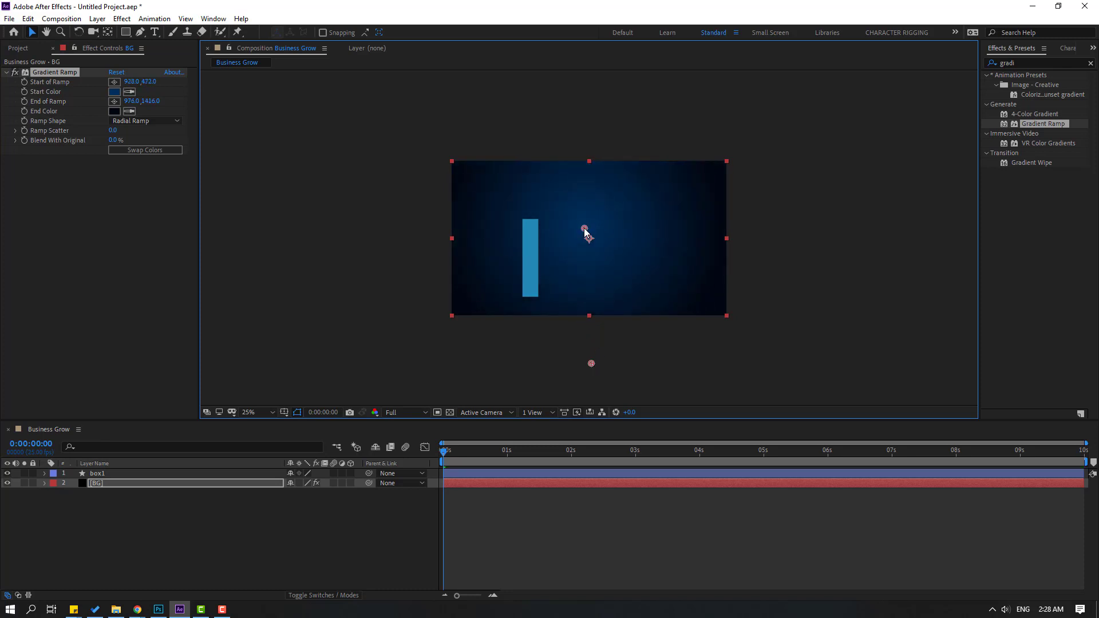
drag(593, 350, 596, 339)
key(period)
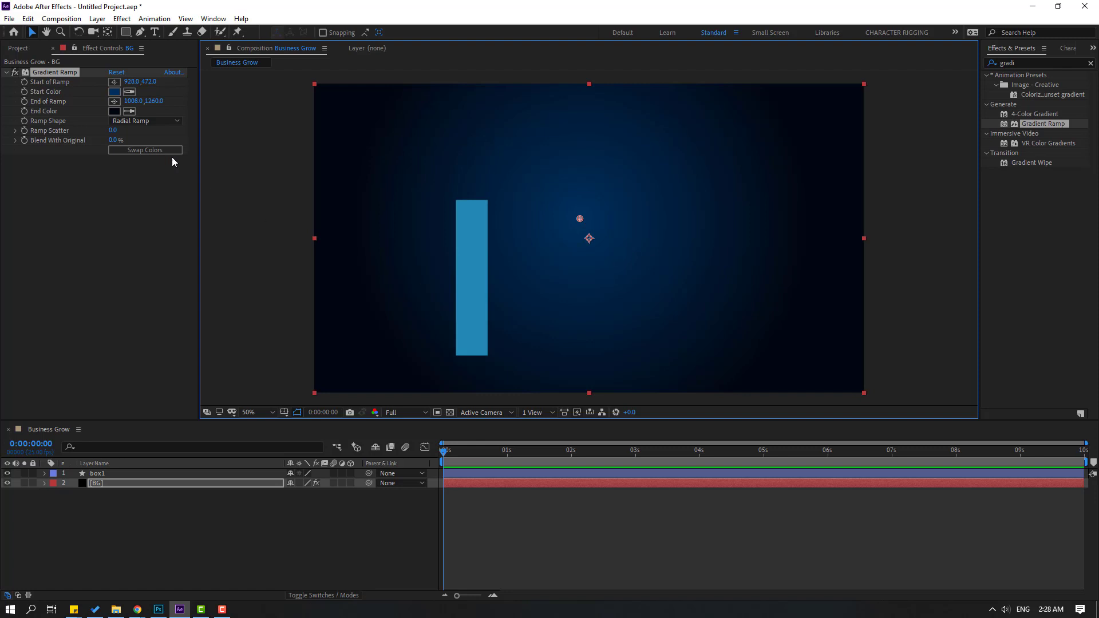
- Set the Ramp Scatter to 100 and lock the BG layer
click(112, 132)
text(100)
key(Return)
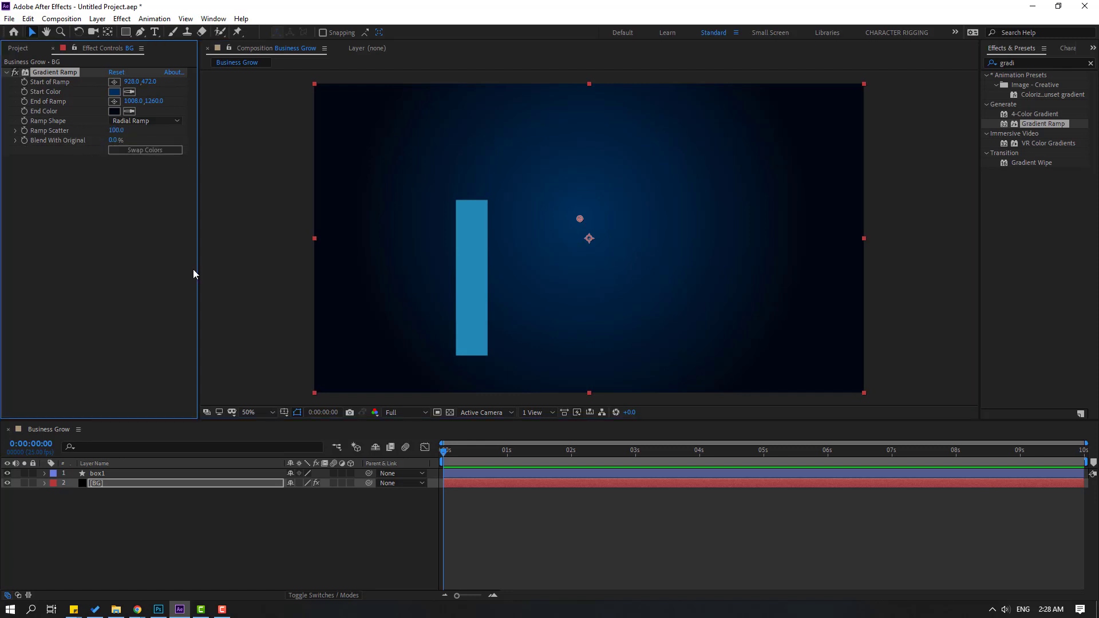
click(152, 530)
click(32, 483)
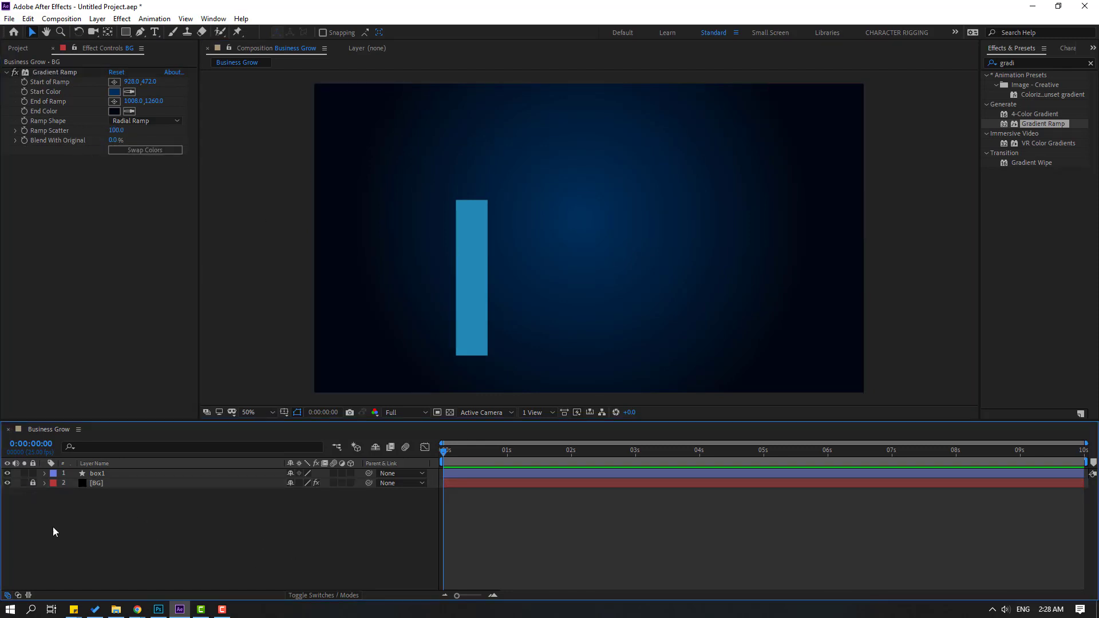
- Create a new black 1920 × 1080 px solid named GRID
right_click(105, 530)
mouse_move(172, 404)
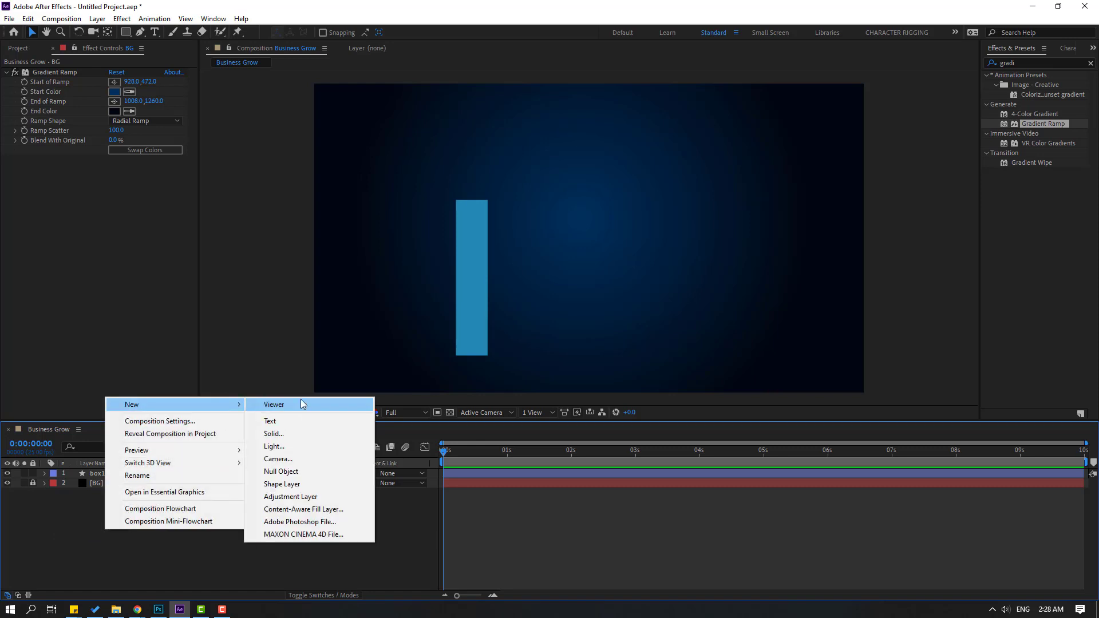
click(284, 434)
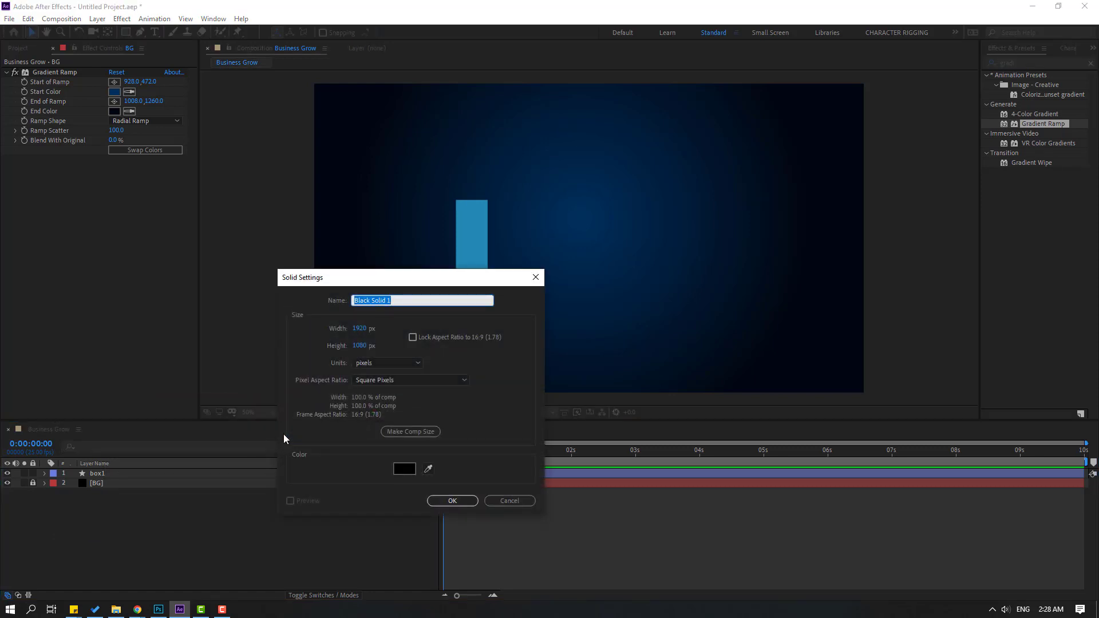
text(GRID)
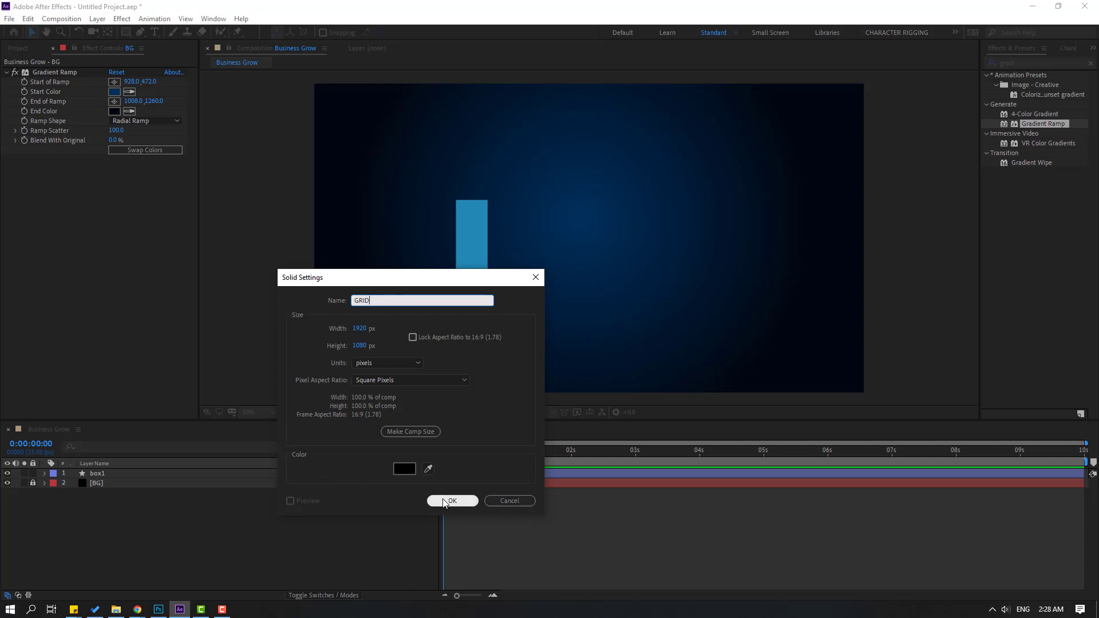
click(446, 502)
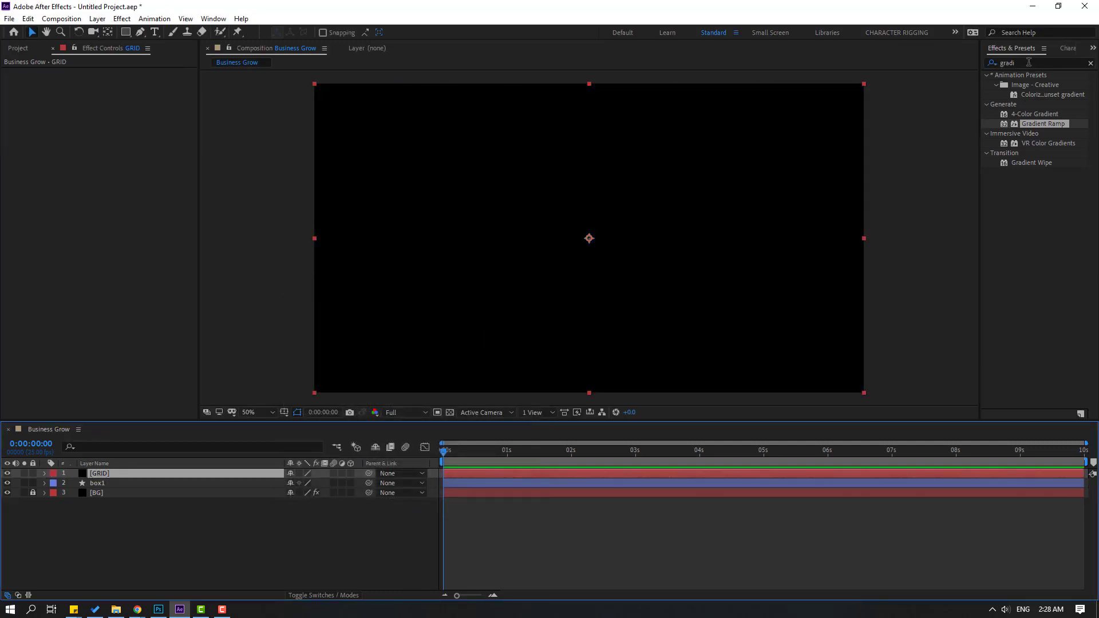
- Apply the Grid effect to the GRID solid and place that layer between box1 and BG
click(1001, 64)
text(grid)
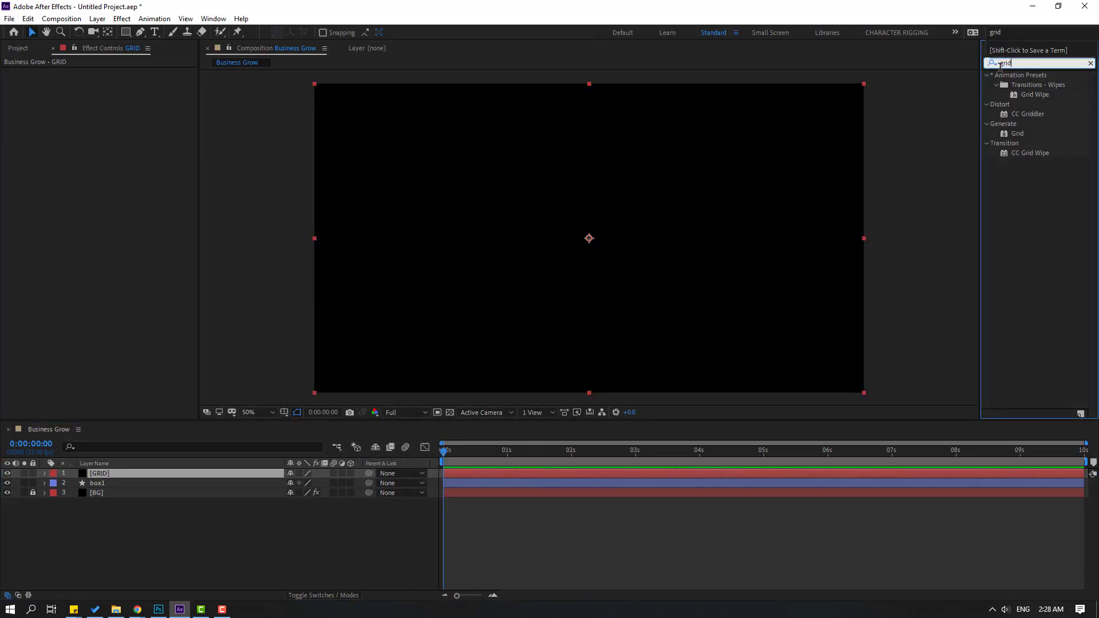
drag(1017, 134, 111, 487)
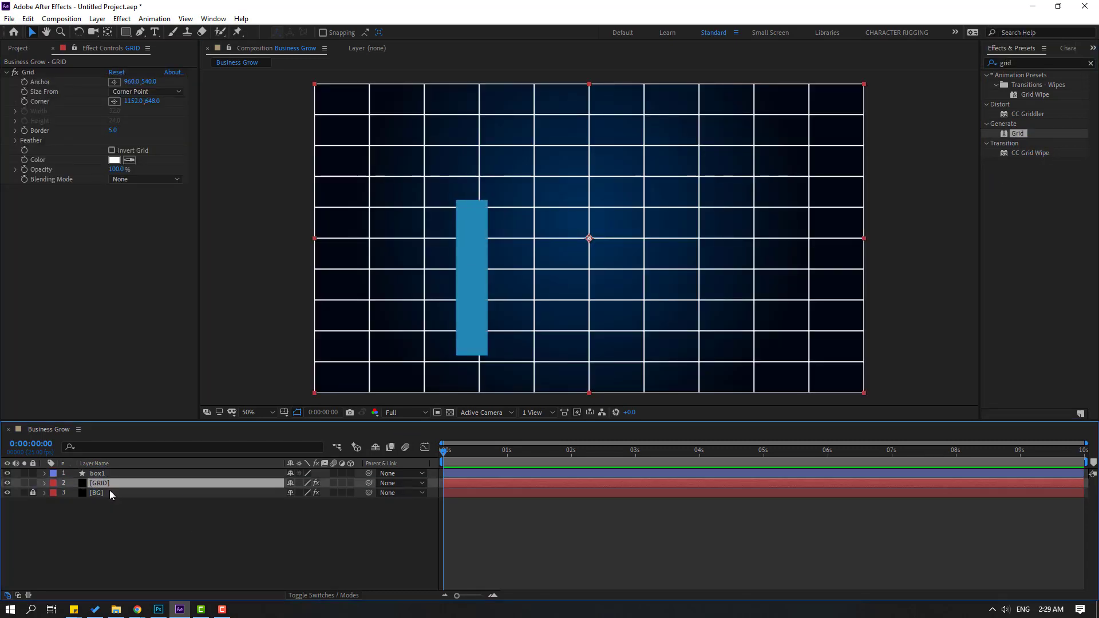
- Change the Grid effect's line color to a medium blue
click(115, 159)
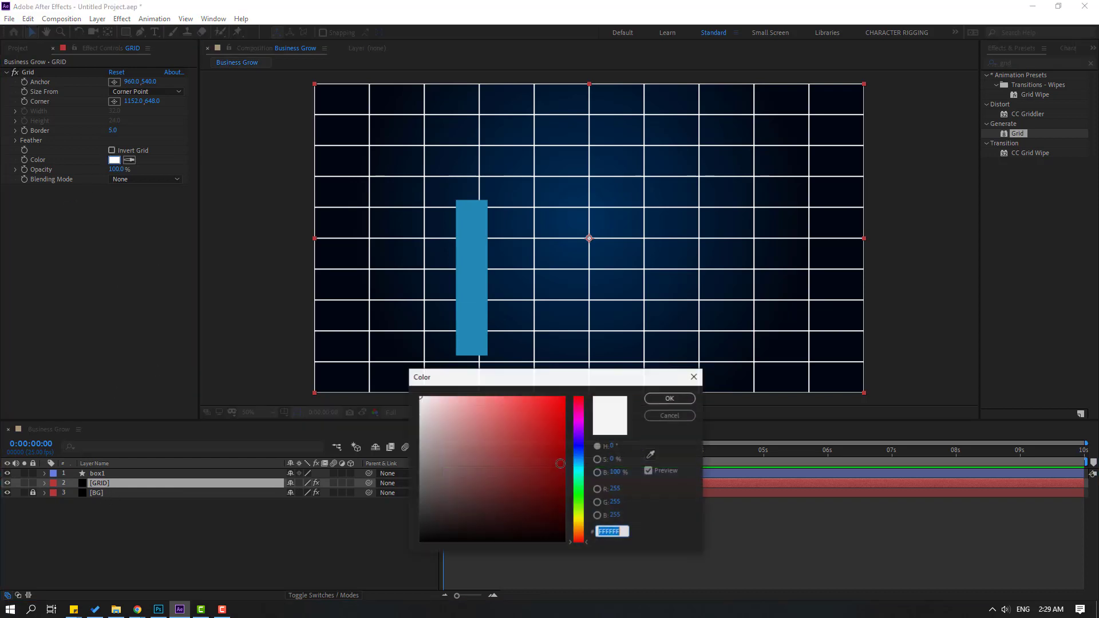
click(579, 459)
mouse_move(522, 458)
mouse_down()
mouse_move(517, 449)
mouse_move(530, 443)
mouse_up()
click(668, 399)
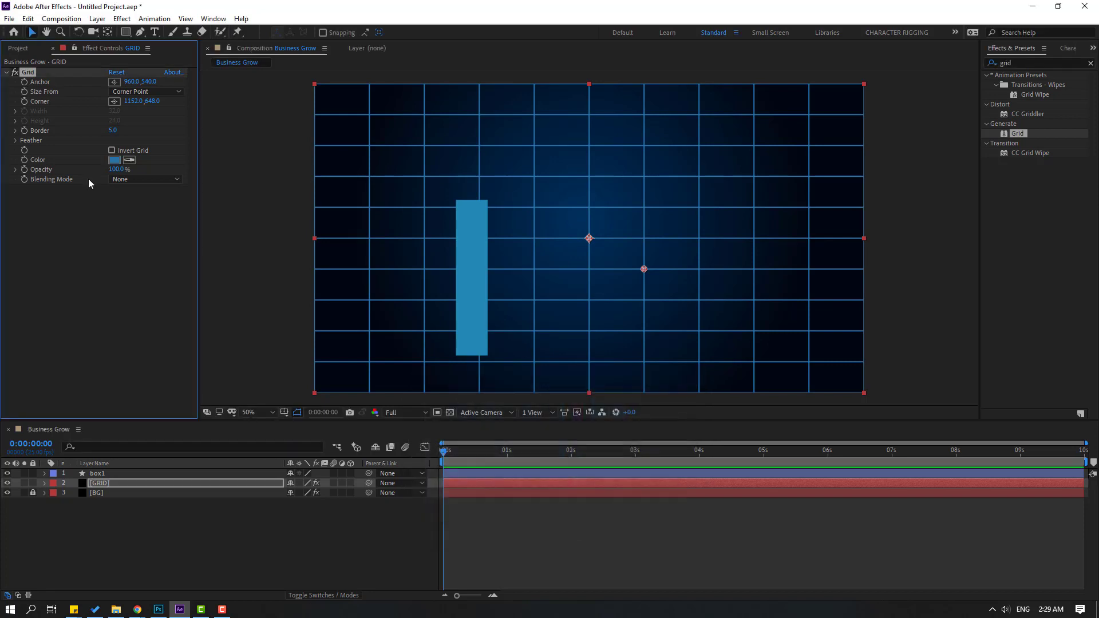
- Size the grid from the Width Slider and reduce its width to about 27.4
click(130, 92)
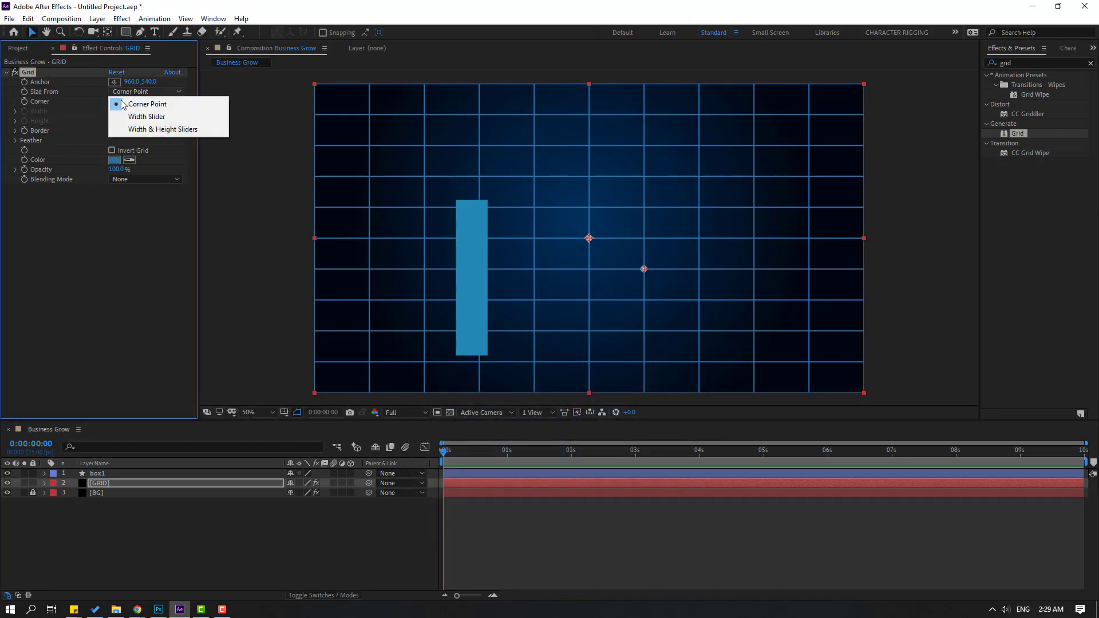
click(158, 118)
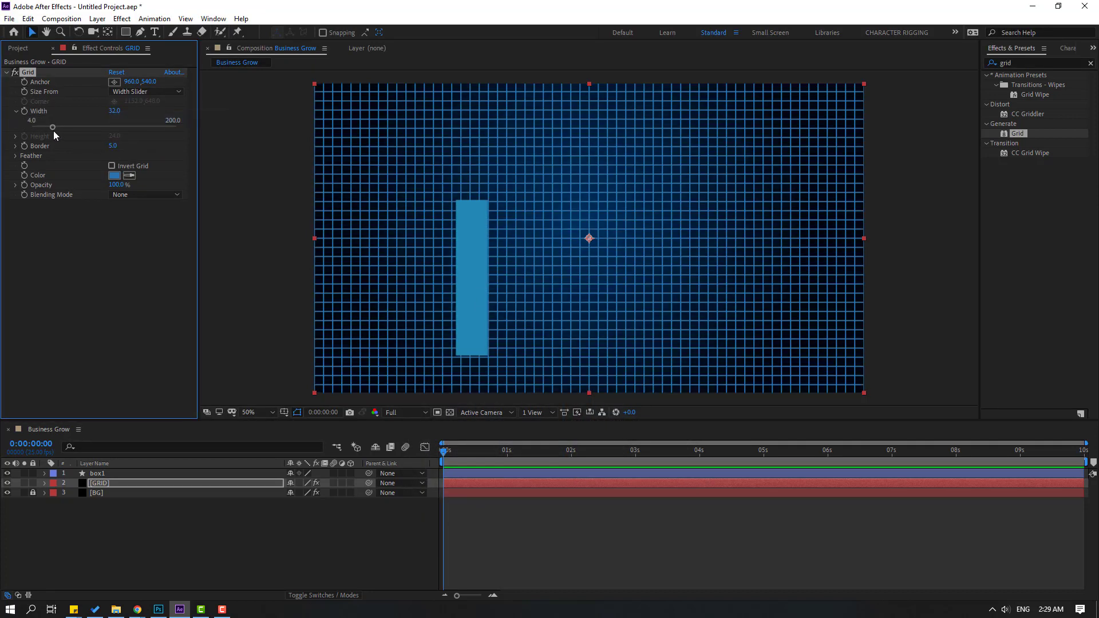
drag(53, 132, 49, 132)
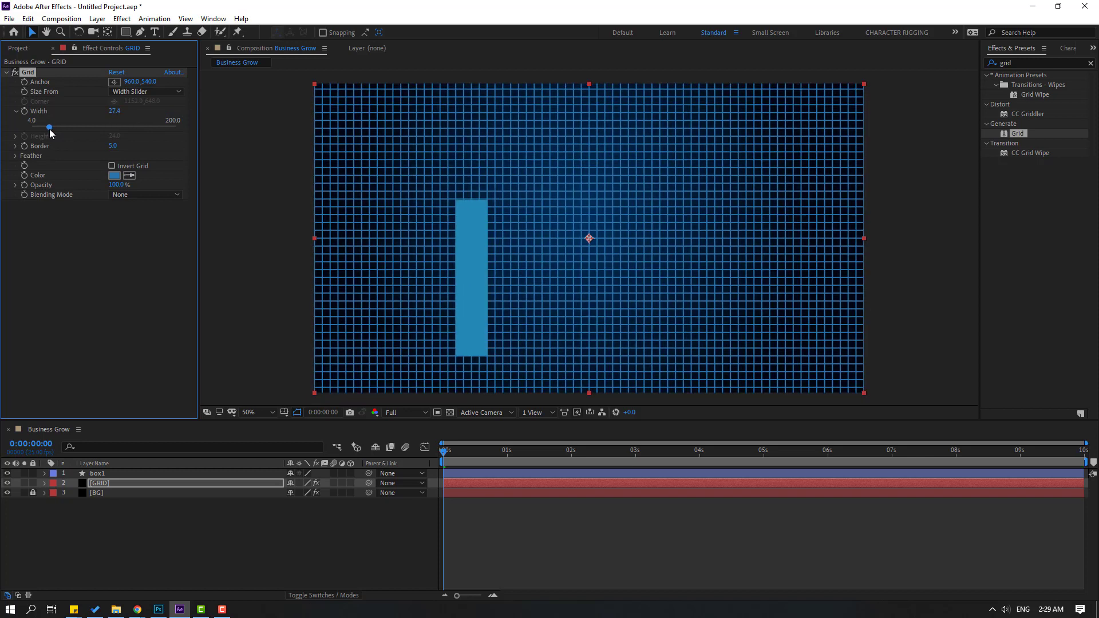
- Lower the Grid effect's opacity to 11% and lock the GRID layer
drag(116, 185, 64, 189)
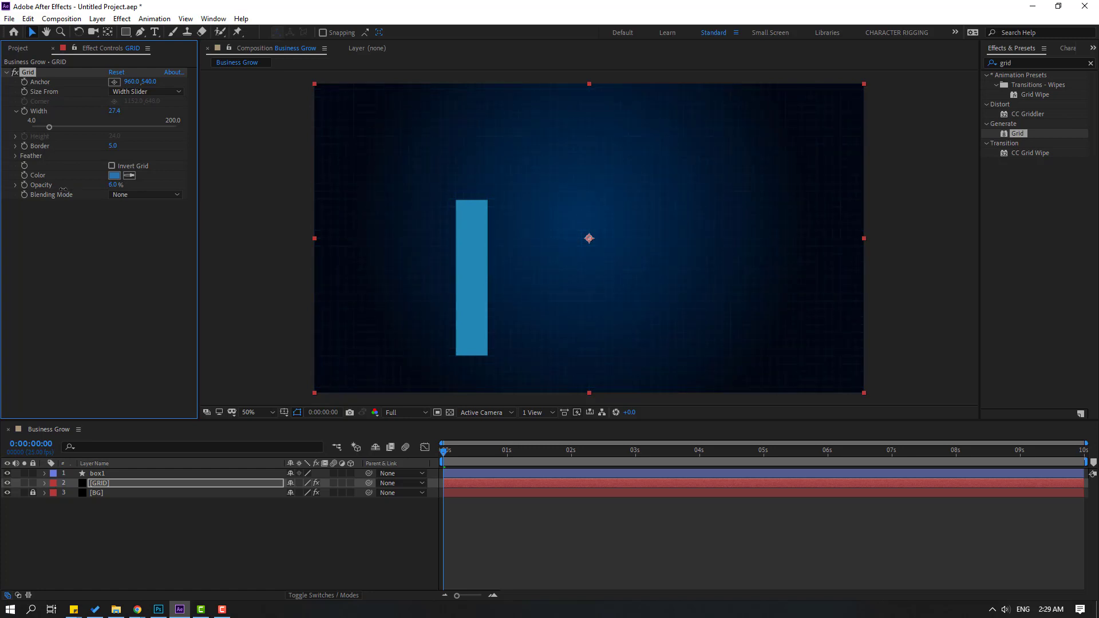
click(203, 558)
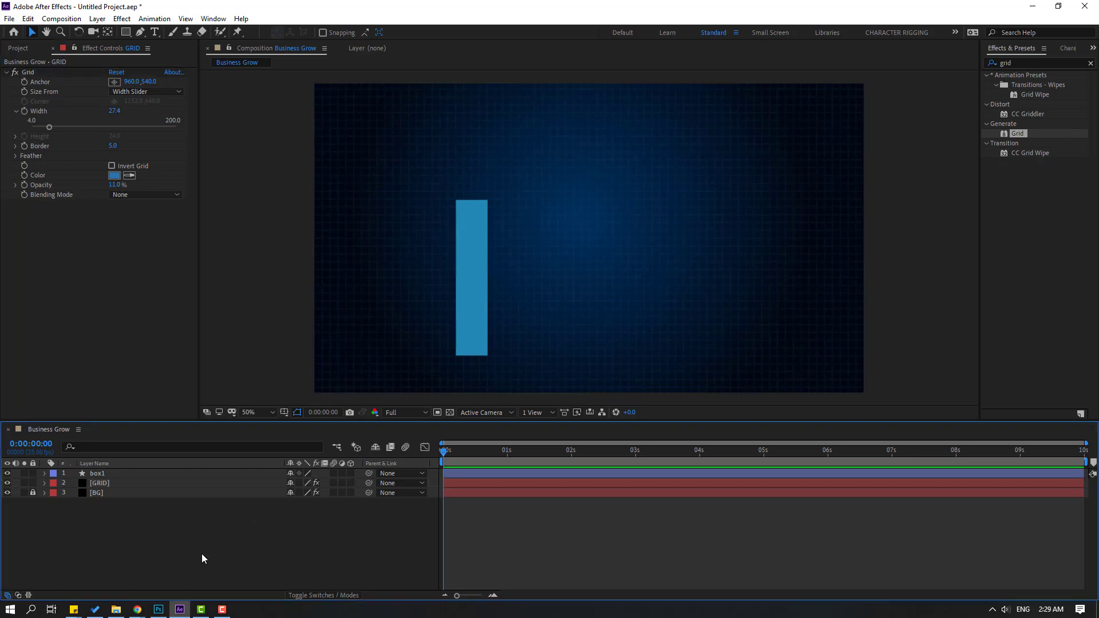
click(33, 492)
- Draw a thin vertical rectangle as a new shape layer to the left of box1 and reposition it slightly up and right
click(126, 32)
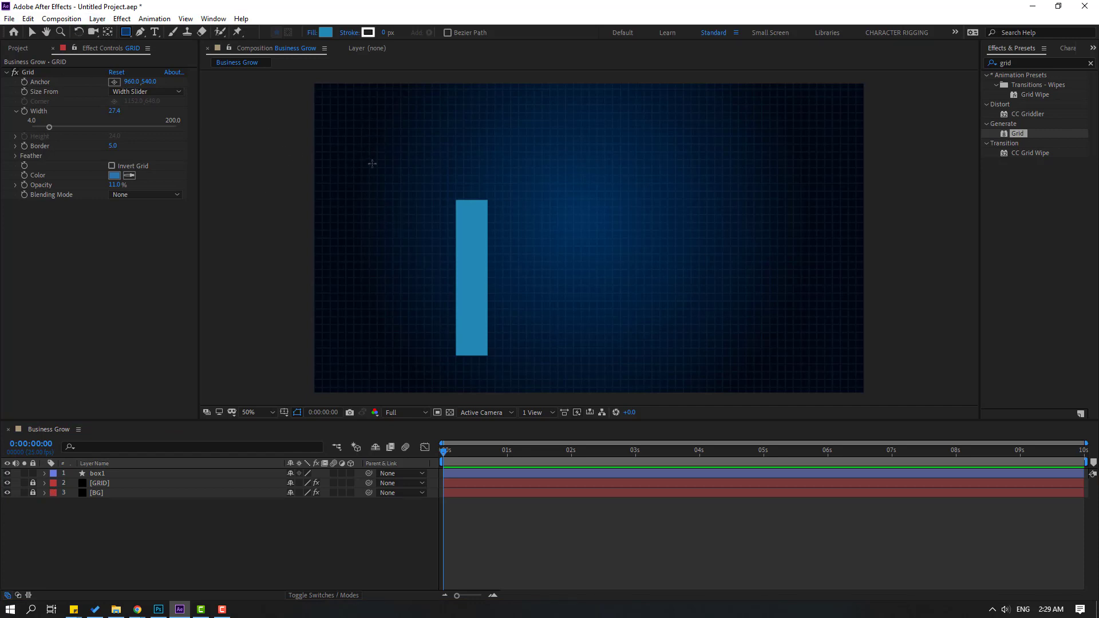
drag(373, 143, 375, 376)
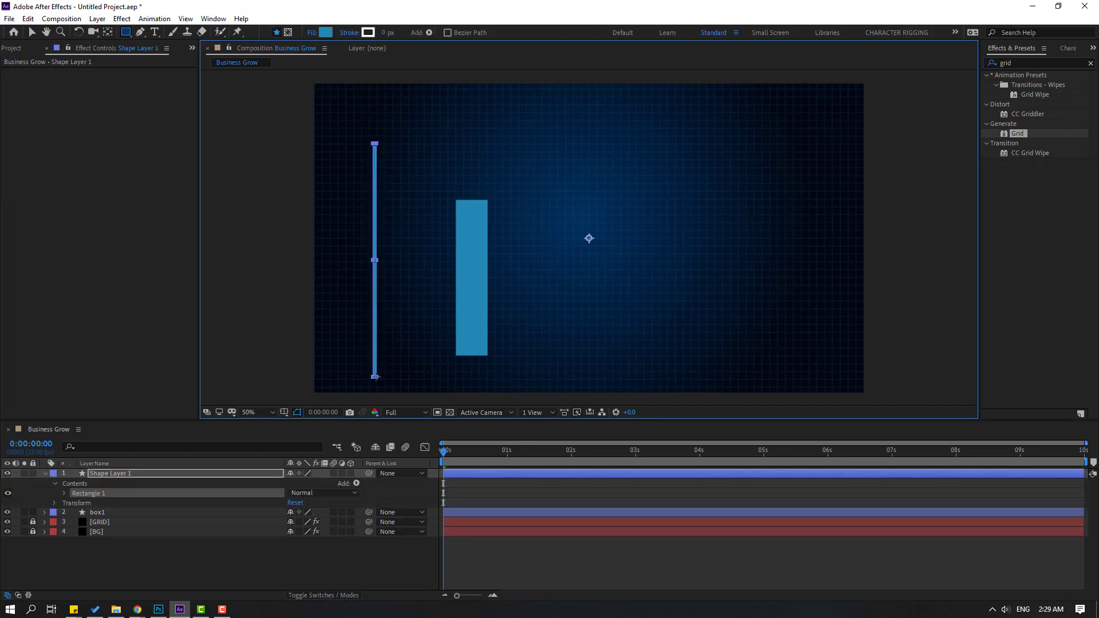
click(31, 32)
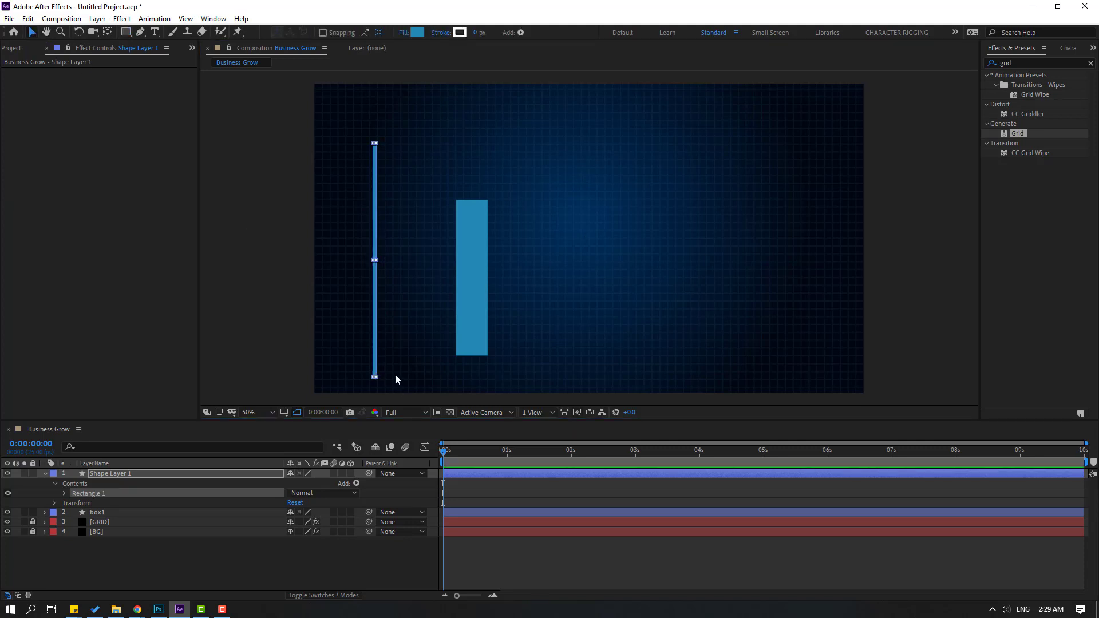
drag(375, 259, 385, 240)
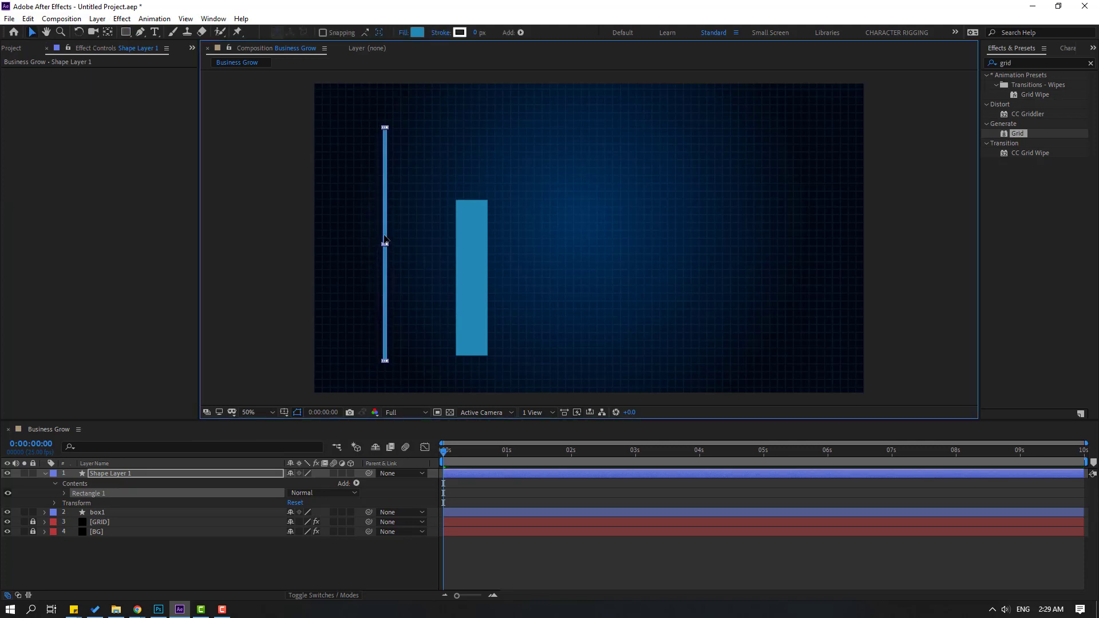
click(45, 474)
click(84, 553)
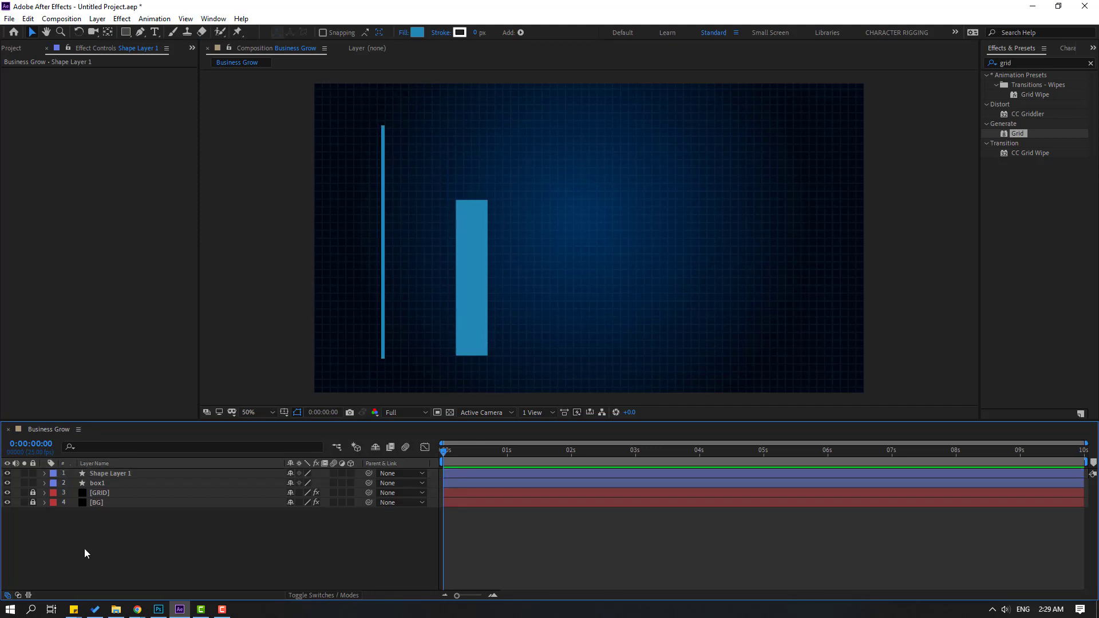
- Duplicate the vertical line layer and set the copy's rotation to 90 degrees
click(119, 476)
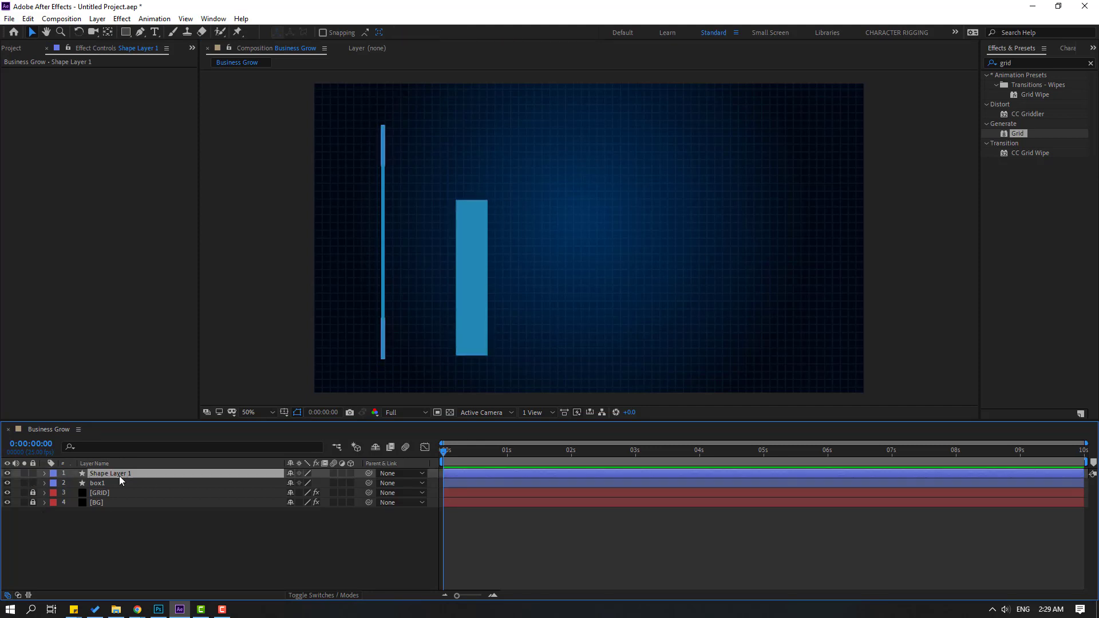
key(ctrl+d)
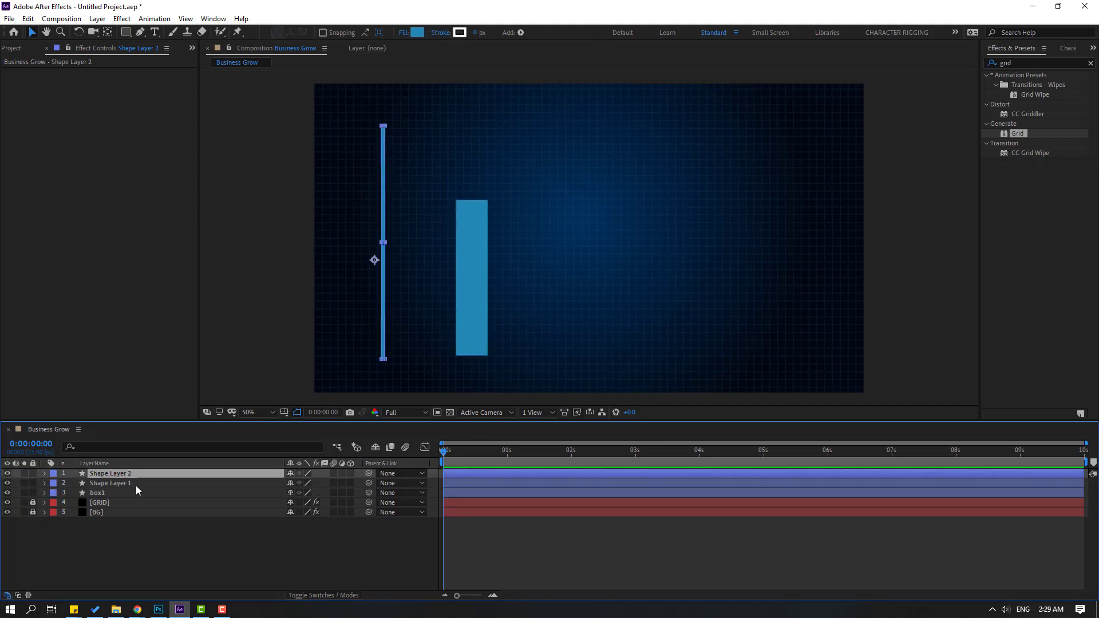
key(r)
click(307, 482)
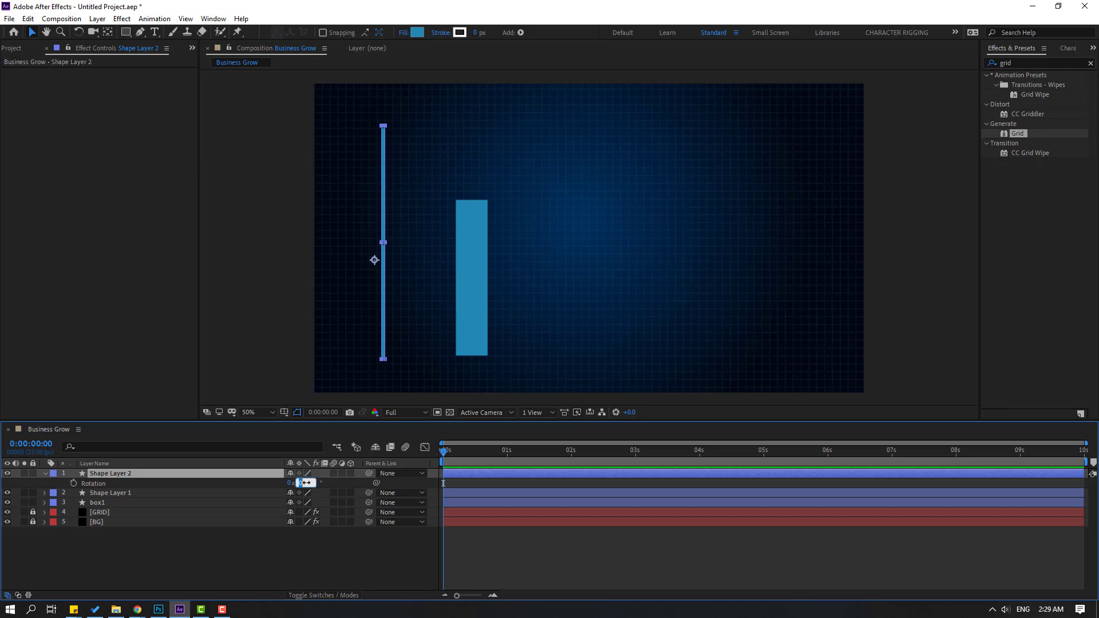
text(90)
key(Return)
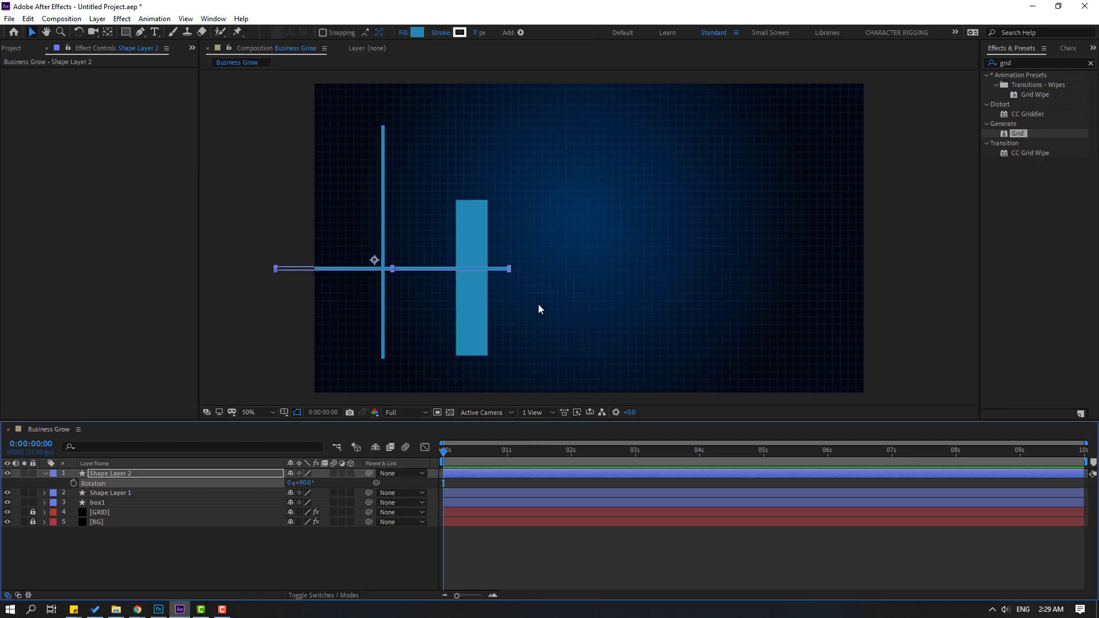
- Scale the rotated line to 72% by 159% and place it across the vertical line's lower end as the horizontal axis
key(s)
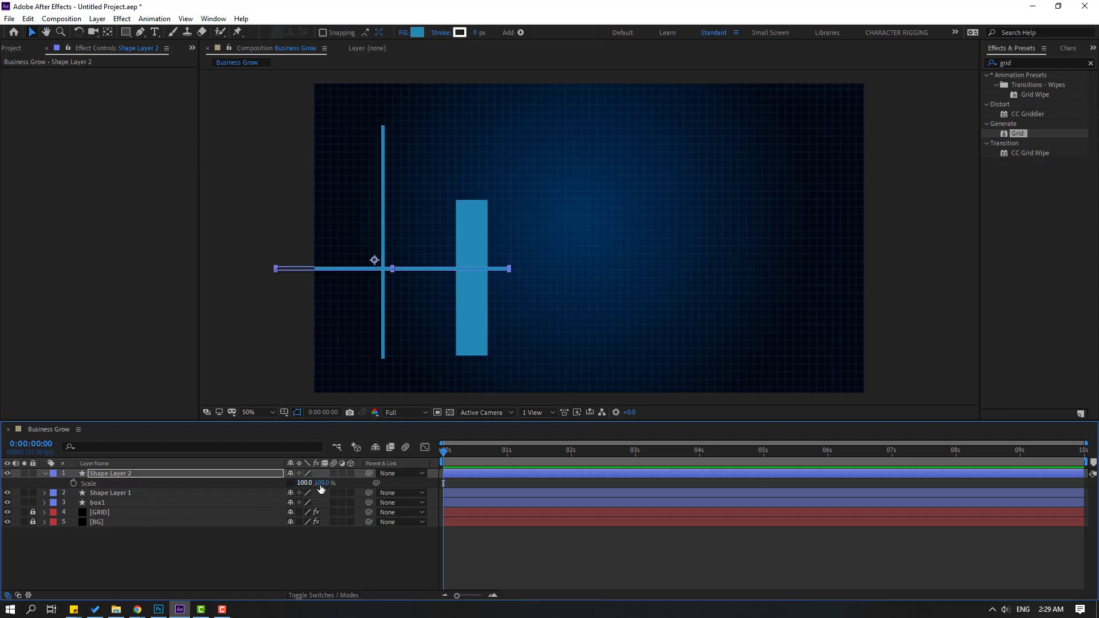
drag(323, 482, 441, 338)
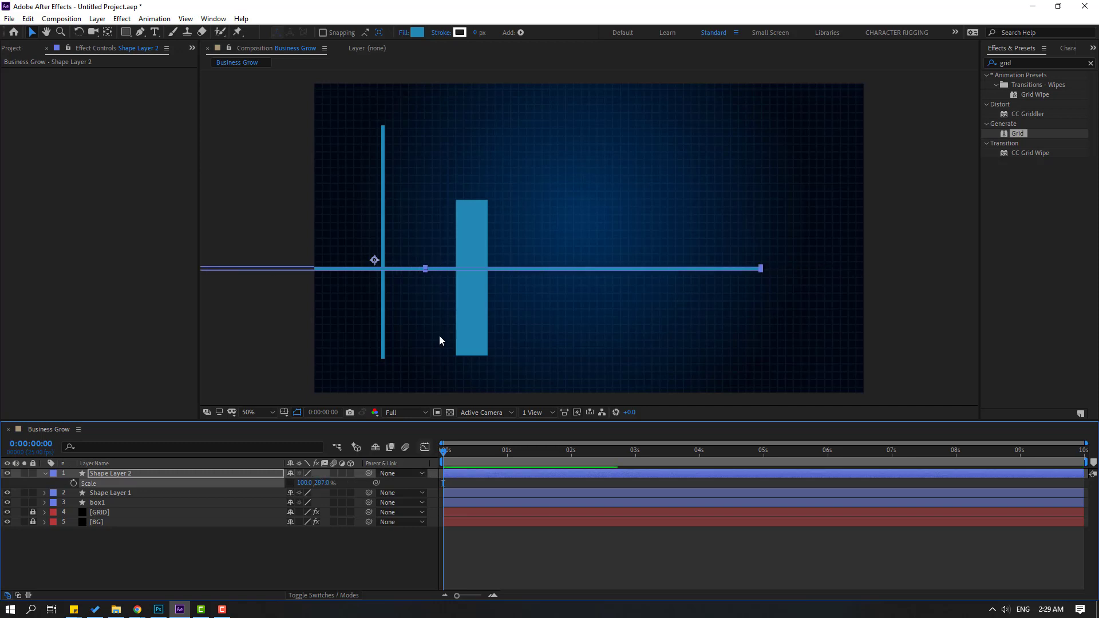
drag(361, 272, 468, 344)
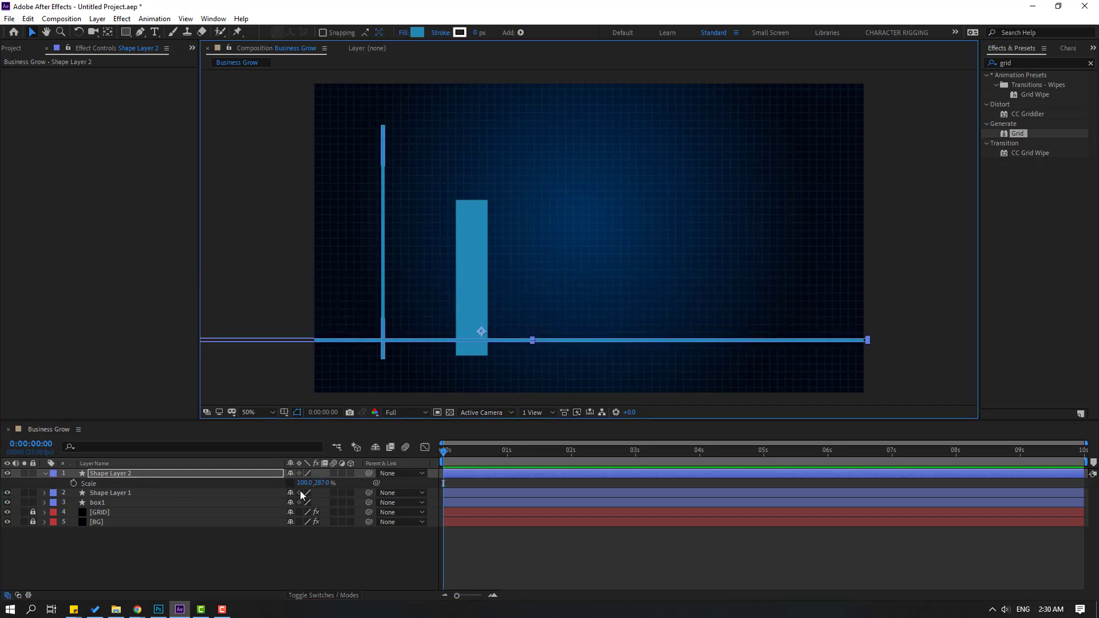
drag(322, 483, 337, 430)
drag(364, 341, 383, 350)
drag(306, 482, 295, 483)
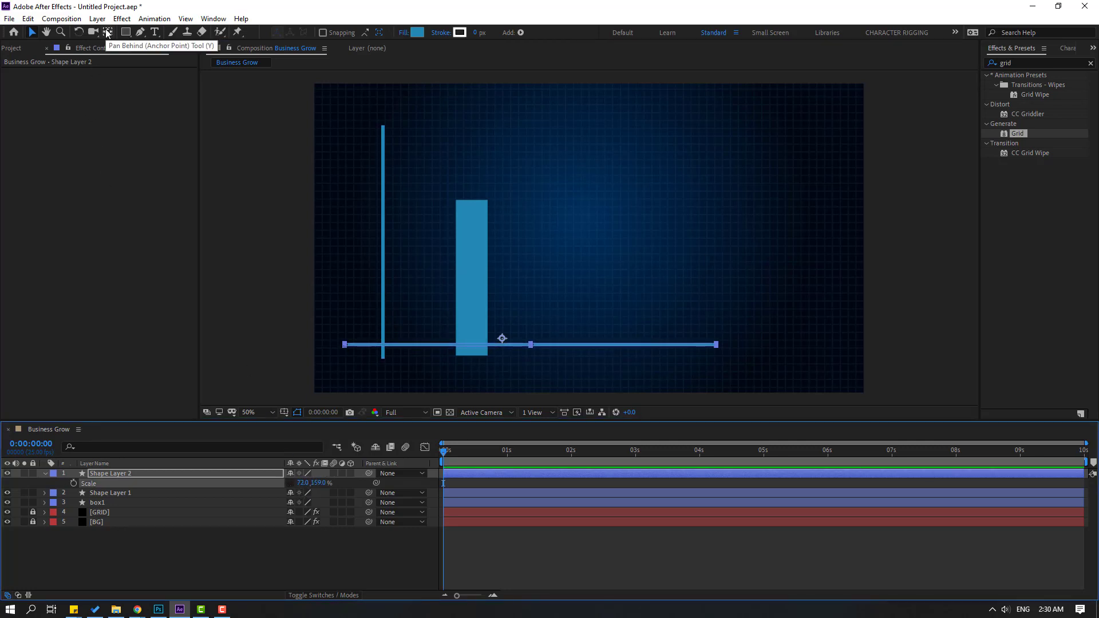
- Center the anchor point on the horizontal line and collapse its layer properties
key(ctrl+alt+Home)
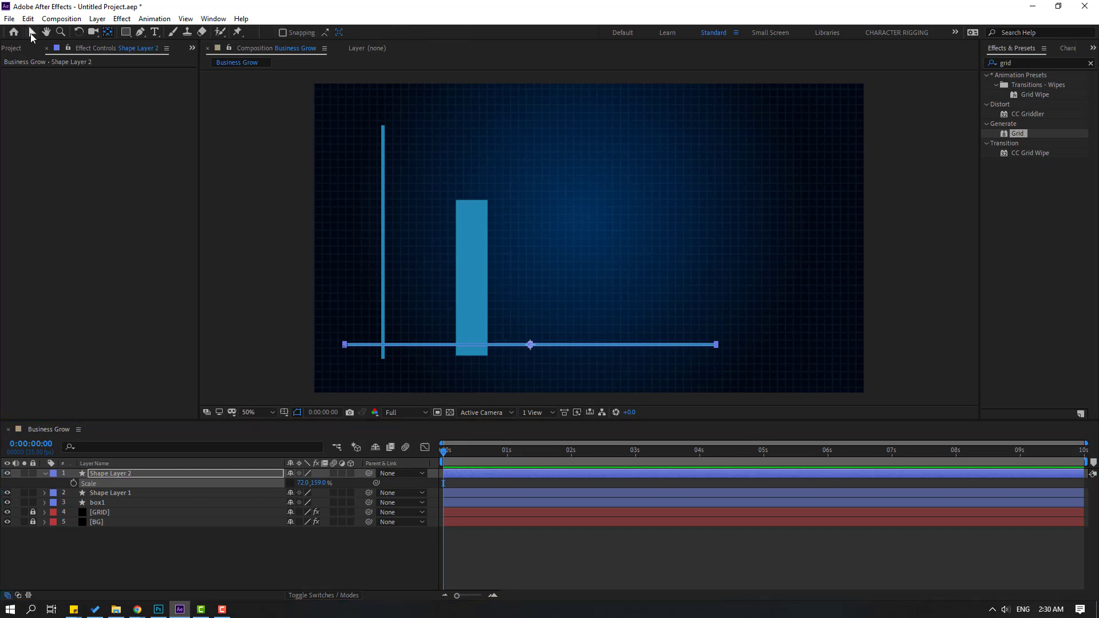
click(183, 563)
click(45, 473)
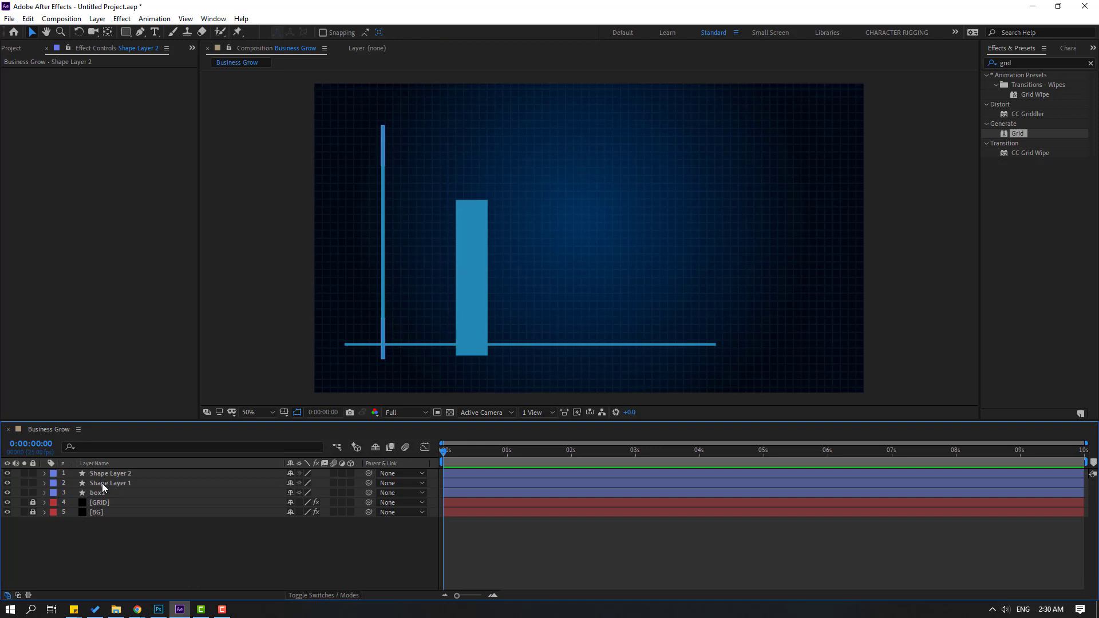
- Move both axis lines and box1 together slightly right and down in the composition
click(102, 483)
ctrl+click(105, 473)
ctrl+click(97, 493)
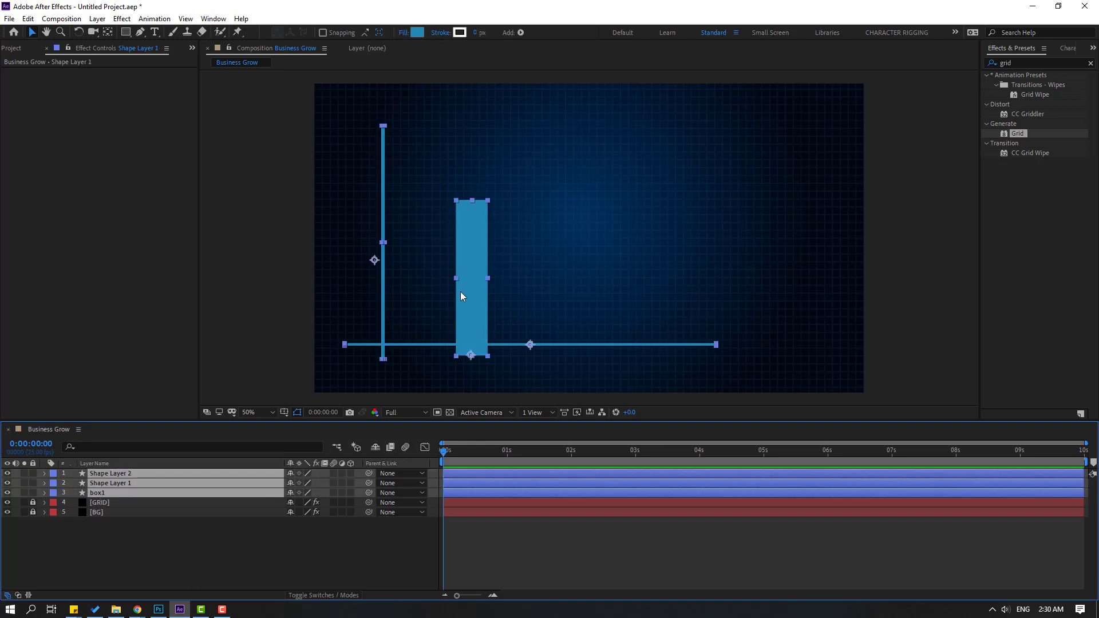
drag(460, 292, 486, 311)
click(70, 524)
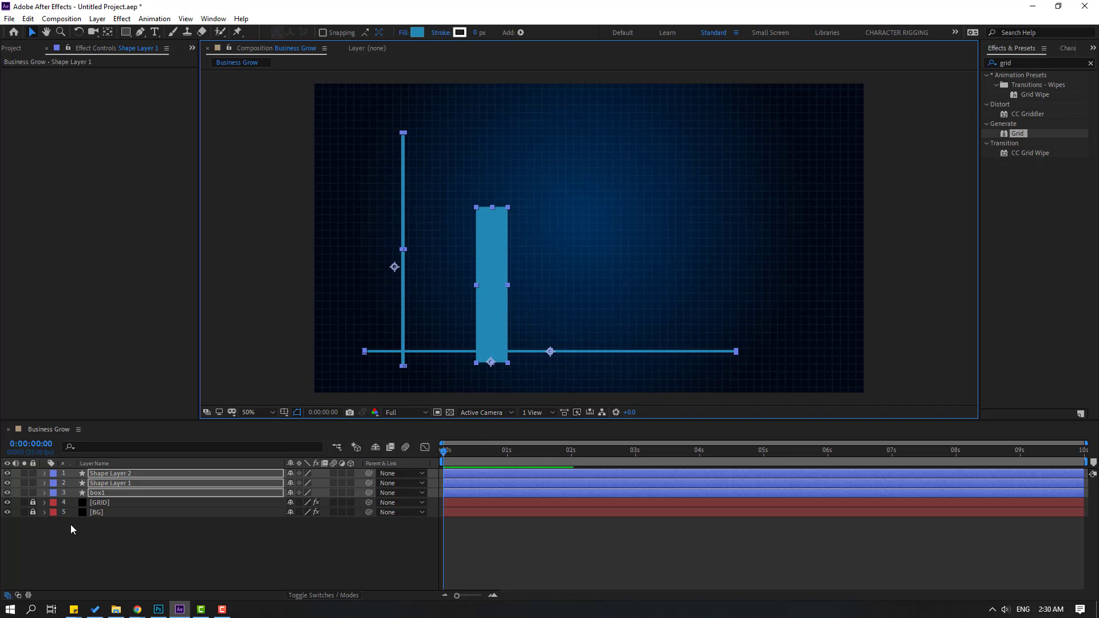
- Move box1 so it stands just above the horizontal line and set its scale to 59% by 86%
click(505, 327)
drag(495, 338, 479, 321)
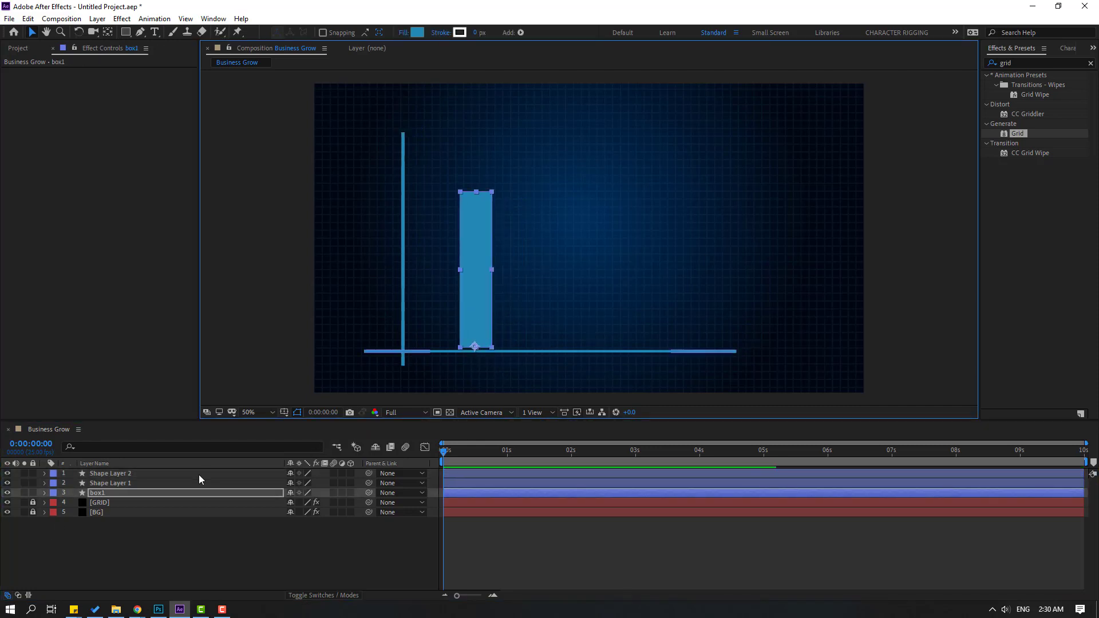
key(s)
click(320, 503)
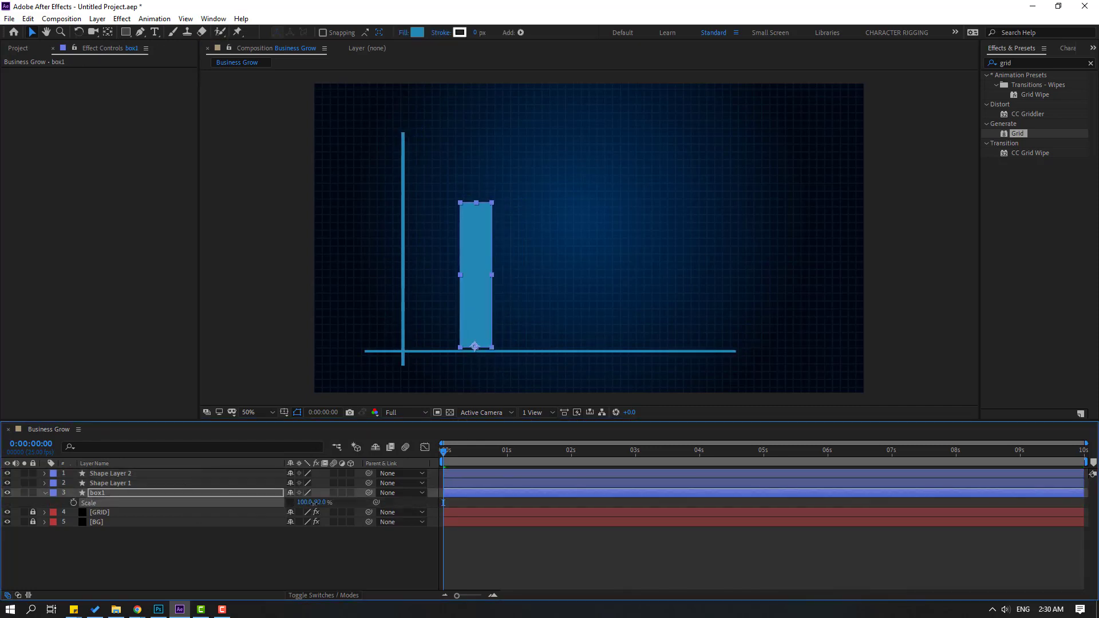
drag(318, 504, 296, 503)
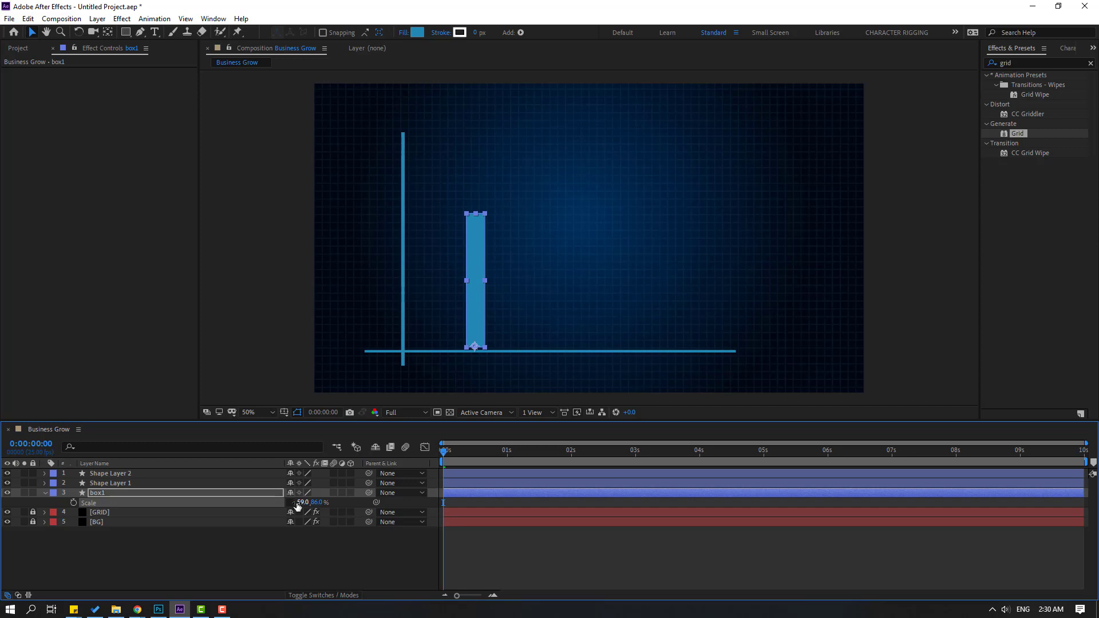
- Nudge the vertical line layer left toward the start of the horizontal line
click(108, 473)
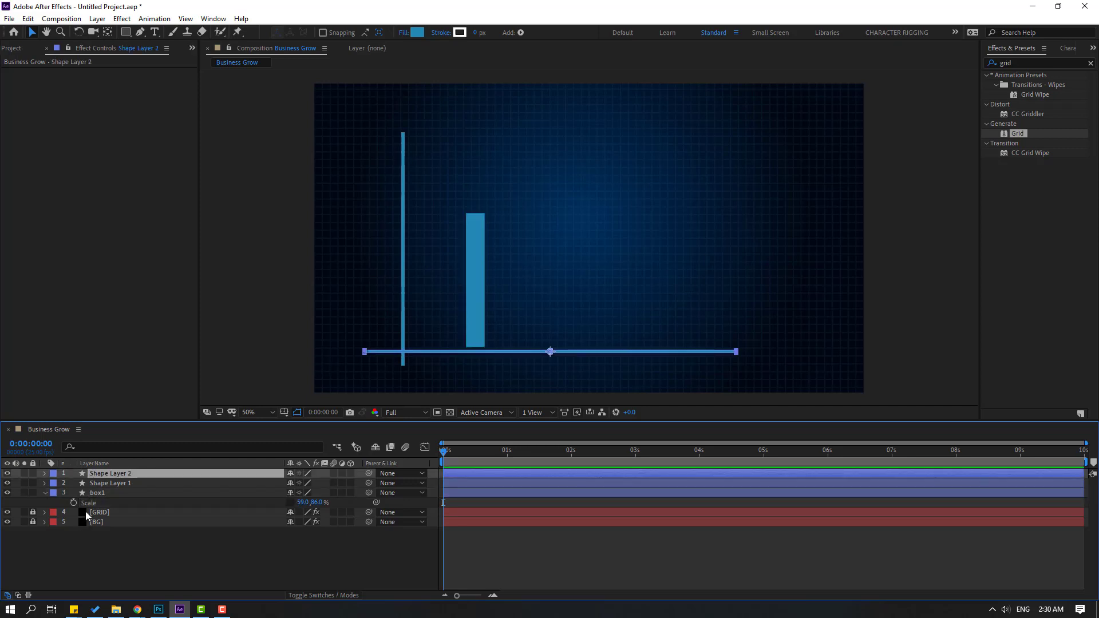
click(114, 482)
key(shift+Left)
key(shift+Left)
key(shift+Left)
key(shift+Left)
key(shift+Left)
key(shift+Left)
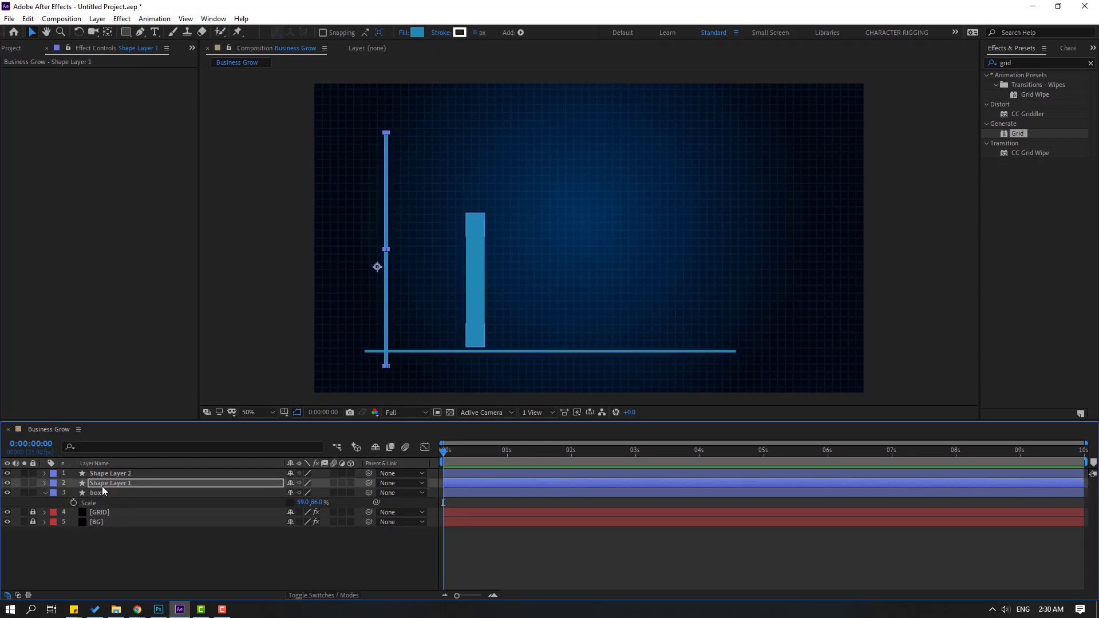
key(ctrl+Up)
- Rename the vertical line layer MAIN_1 and the horizontal line layer MAIN_2, and place both below box1 in the layer stack
click(112, 486)
key(Return)
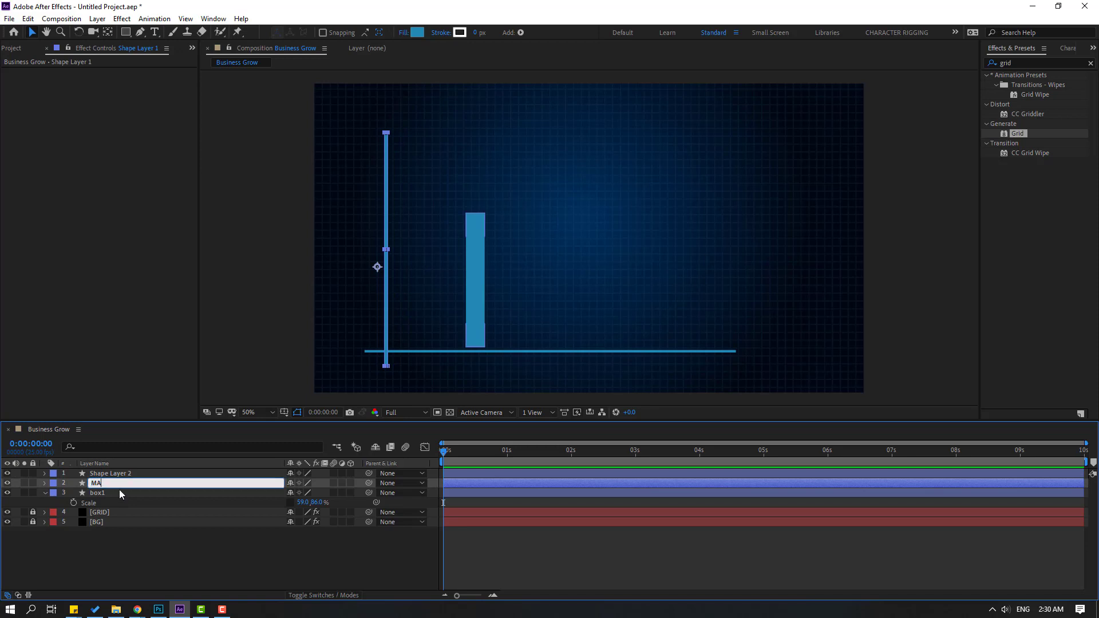
text(MAIN_1)
key(Return)
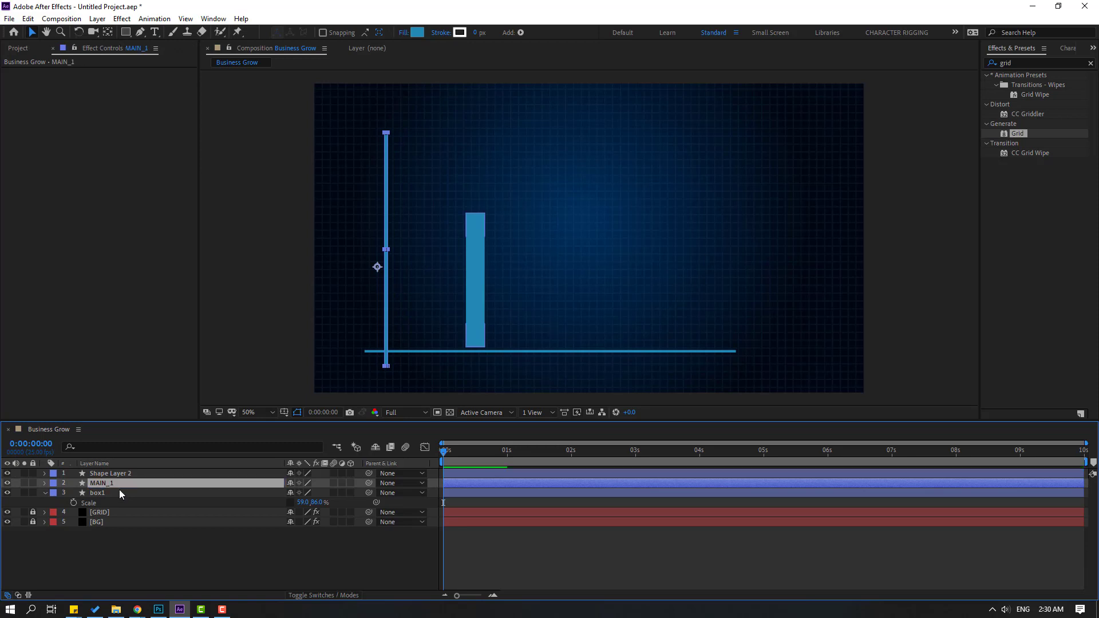
click(118, 473)
key(Return)
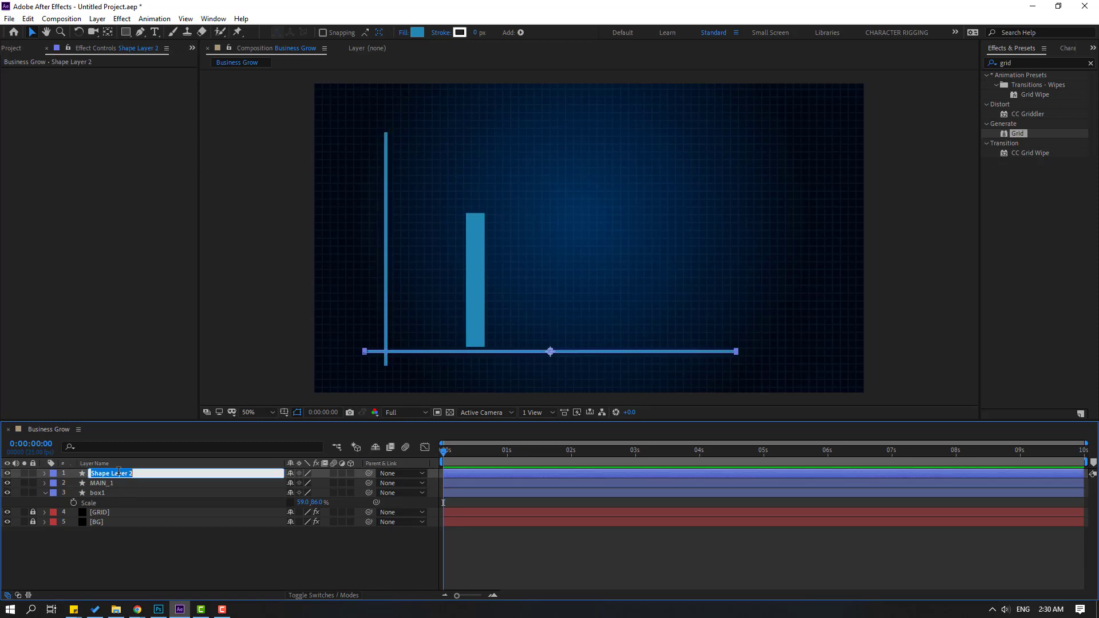
text(MAIN_2)
key(Return)
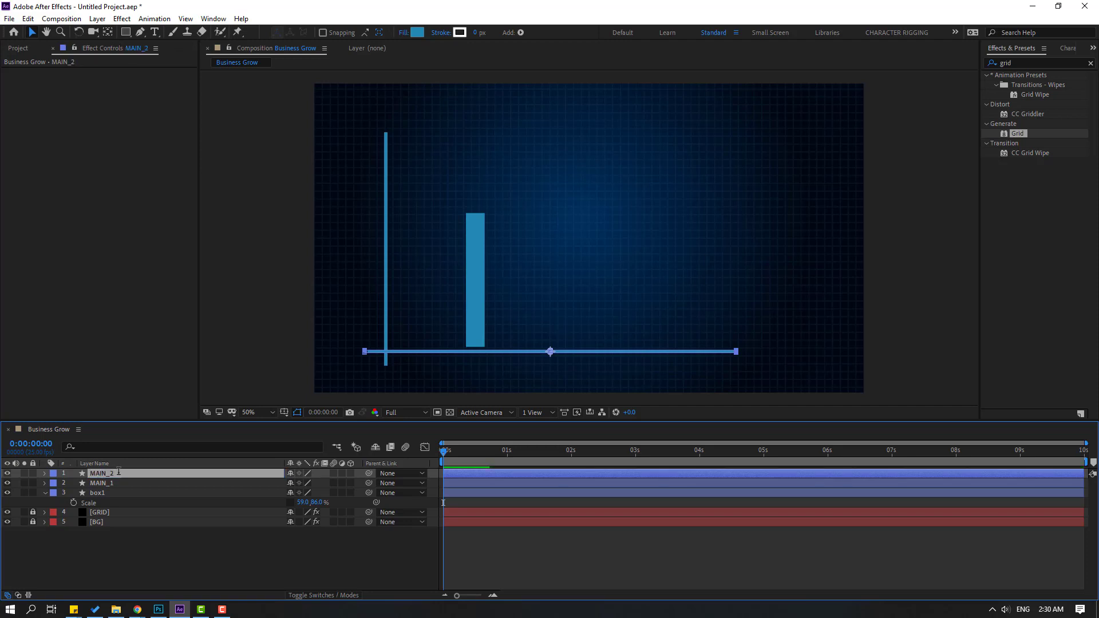
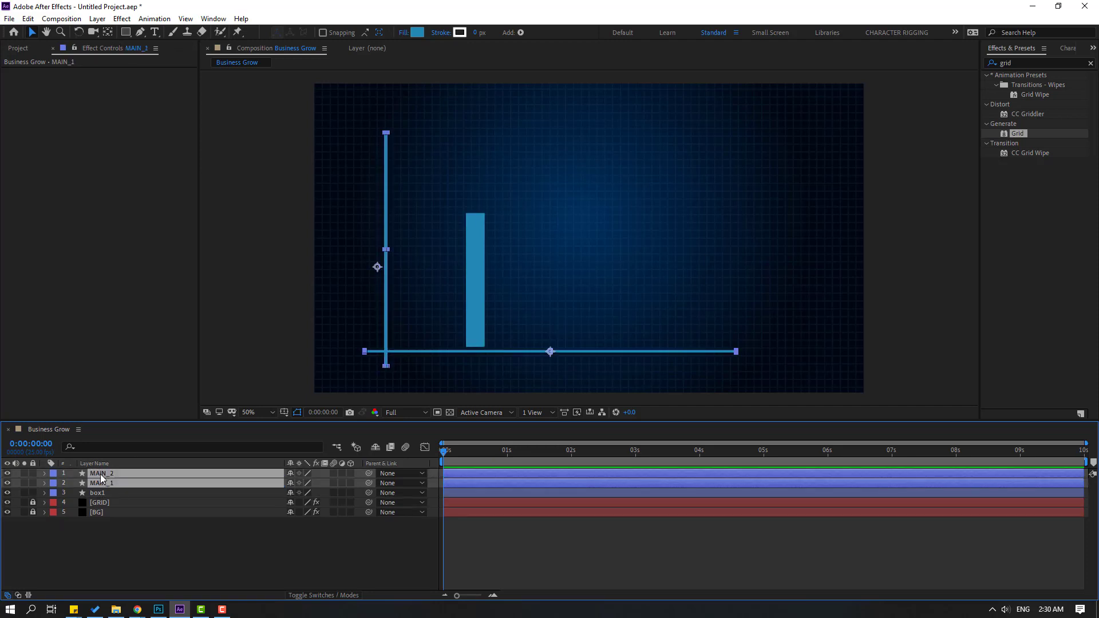
drag(128, 486, 117, 493)
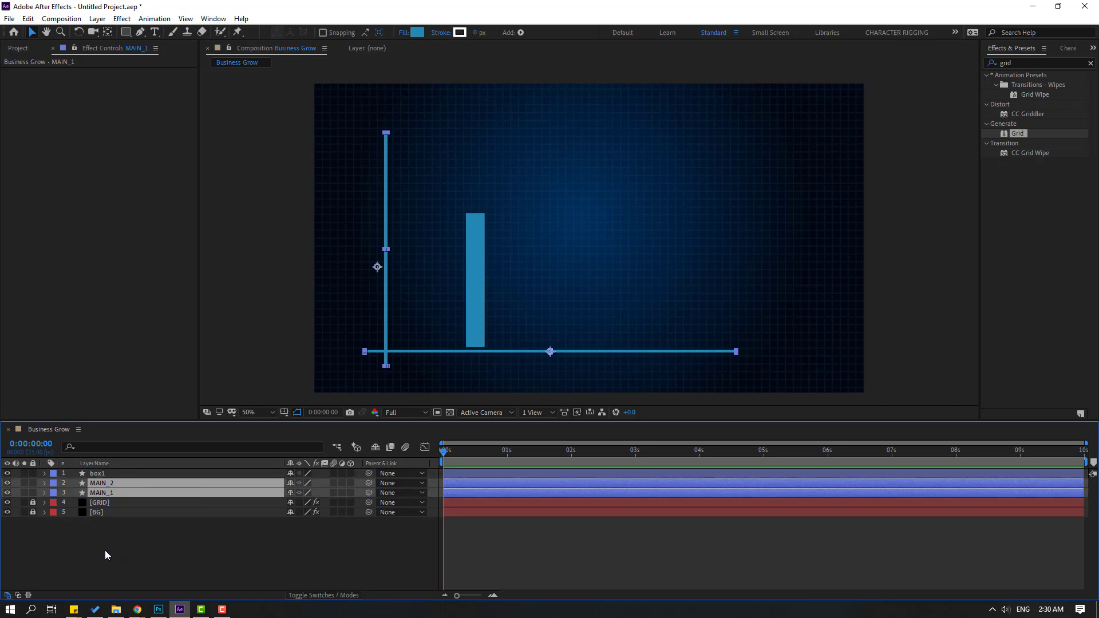
click(105, 556)
- Reduce box1's vertical scale to 12% and move it next to the vertical axis line, just above the horizontal line
click(103, 473)
key(s)
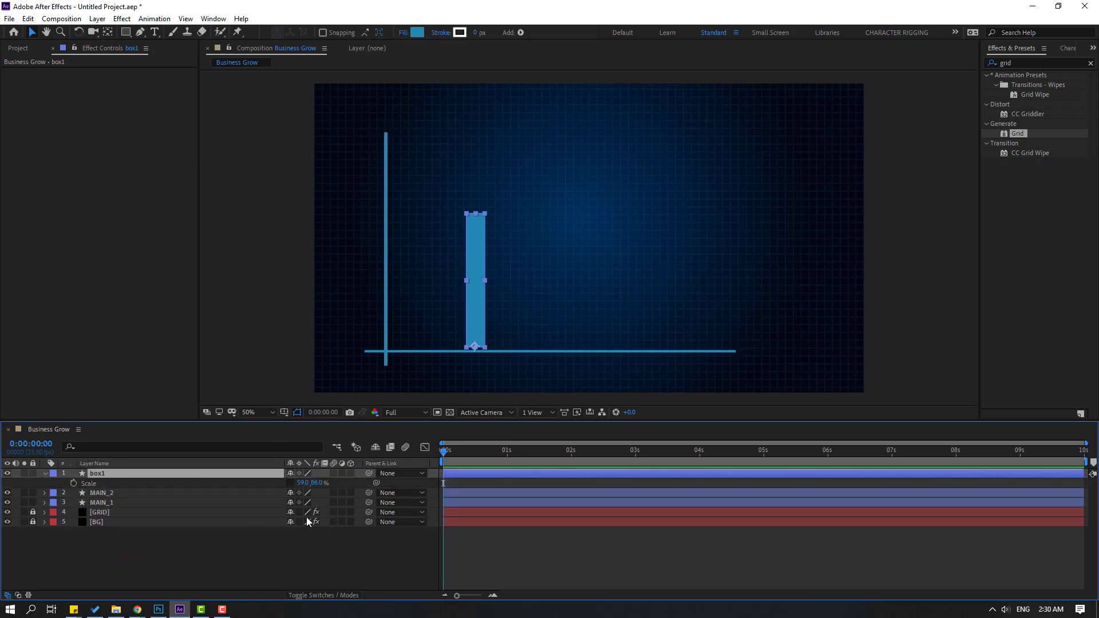
drag(313, 489, 286, 488)
scroll(511, 275, up, 2)
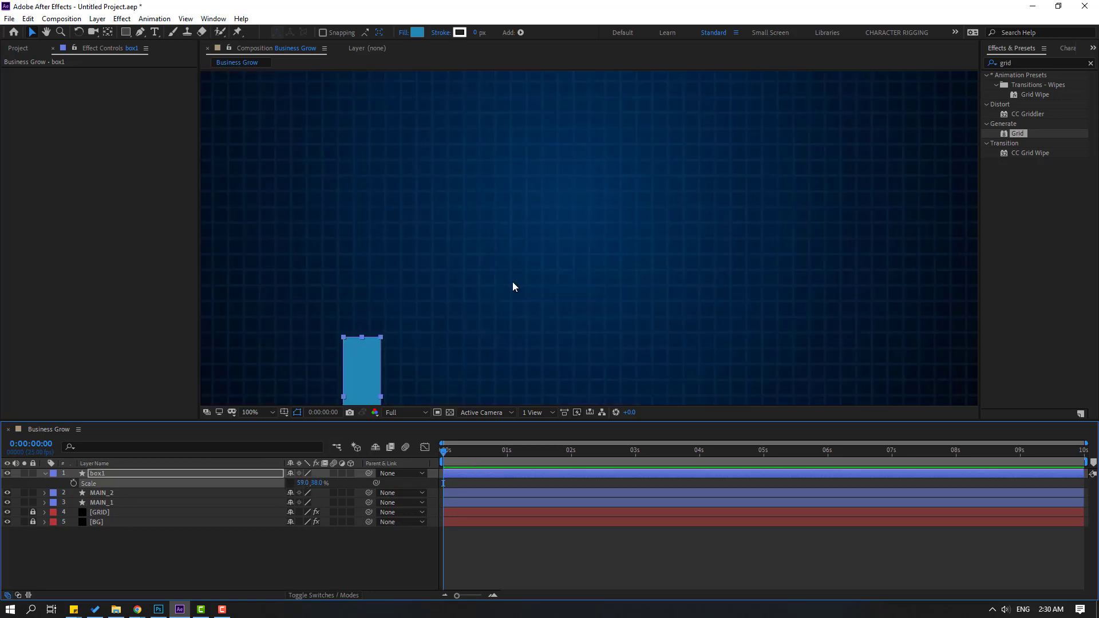
drag(493, 290, 373, 292)
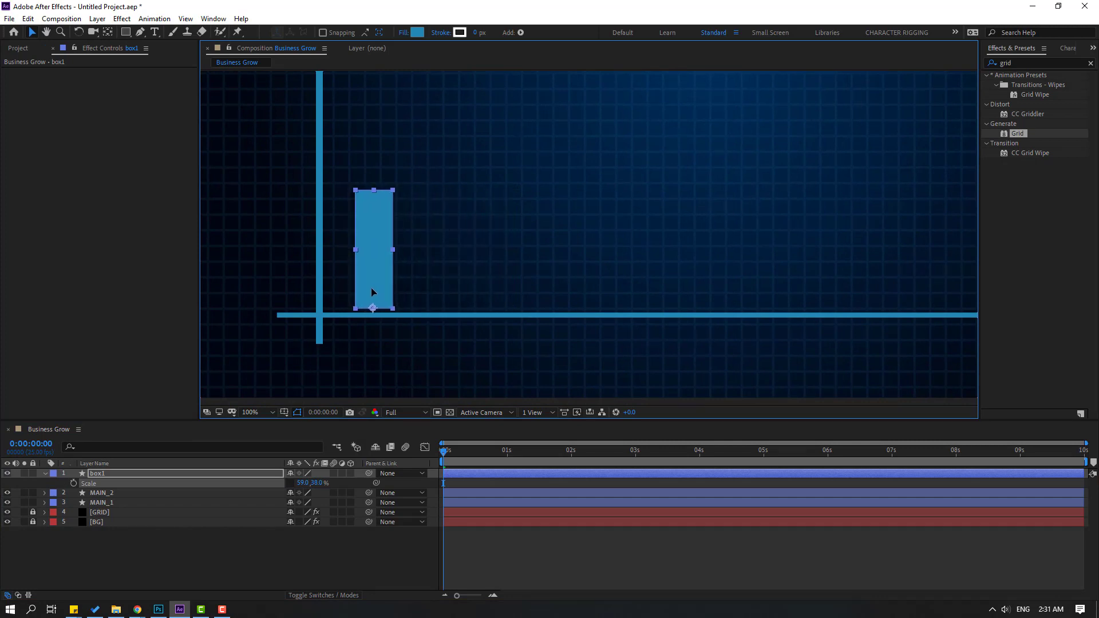
drag(317, 483, 304, 484)
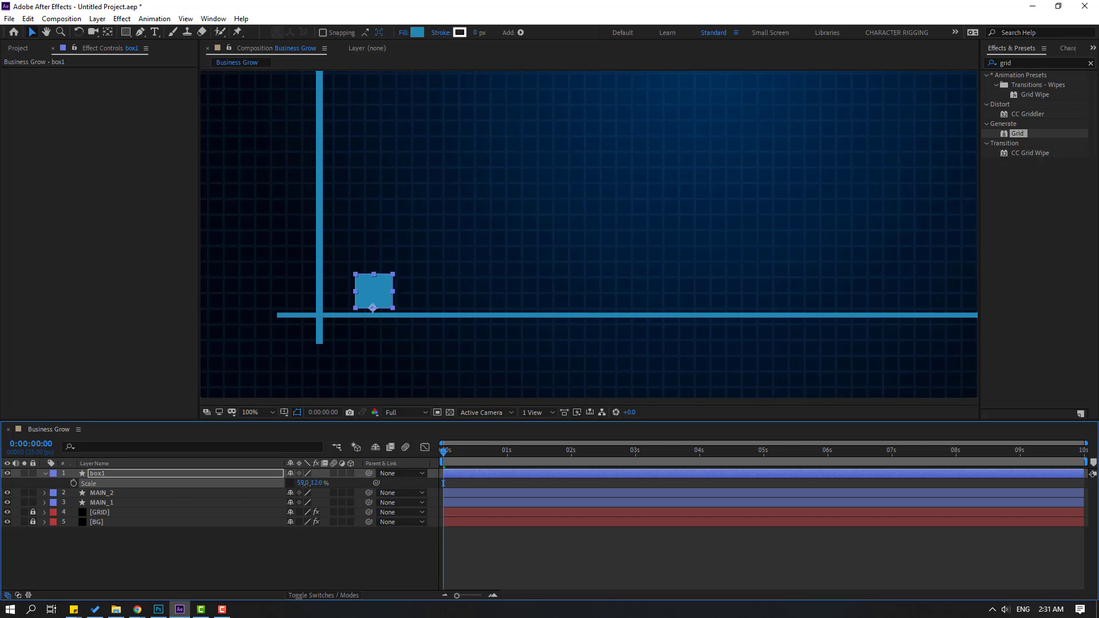
scroll(702, 157, up, 4)
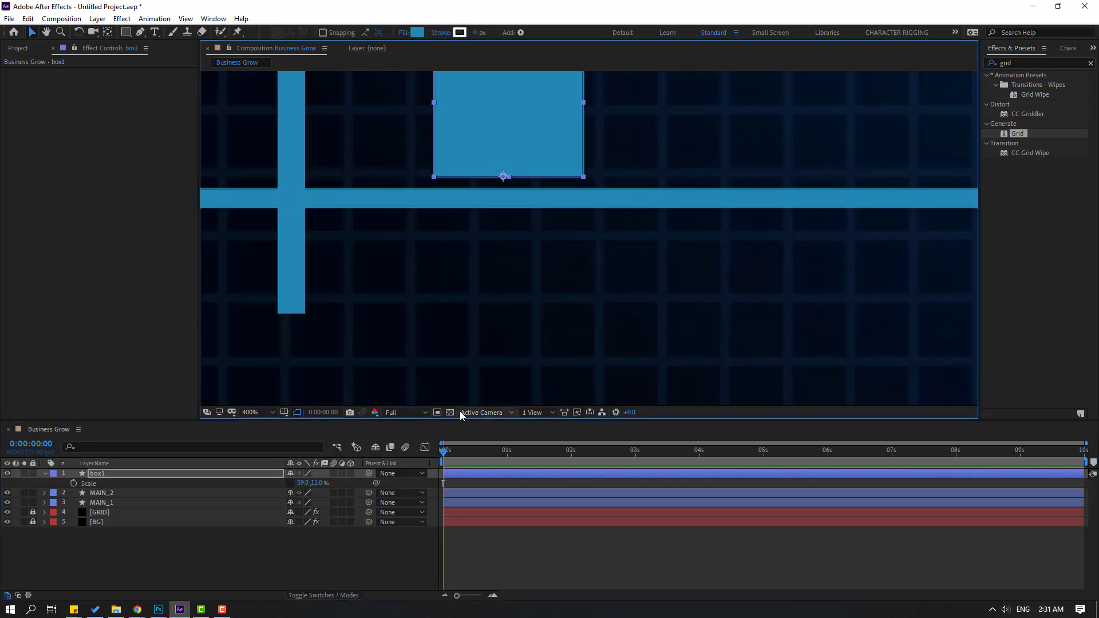
click(324, 538)
key(/)
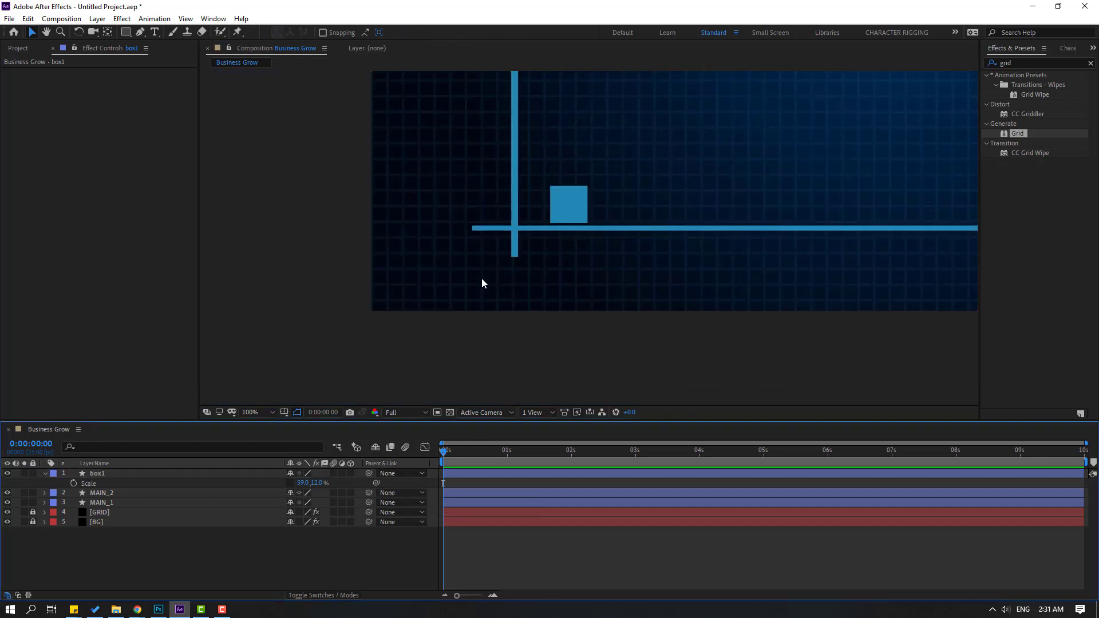
scroll(623, 233, down, 2)
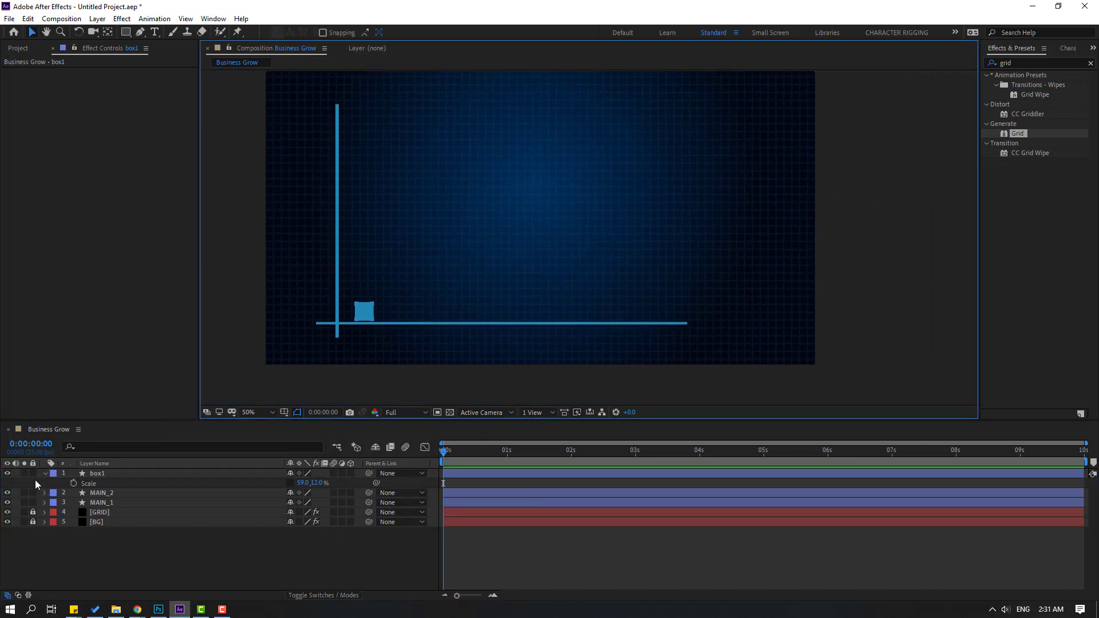
- Duplicate box1 and shift the copy along the horizontal axis line, leaving a gap slightly narrower than the box
key(s)
click(87, 476)
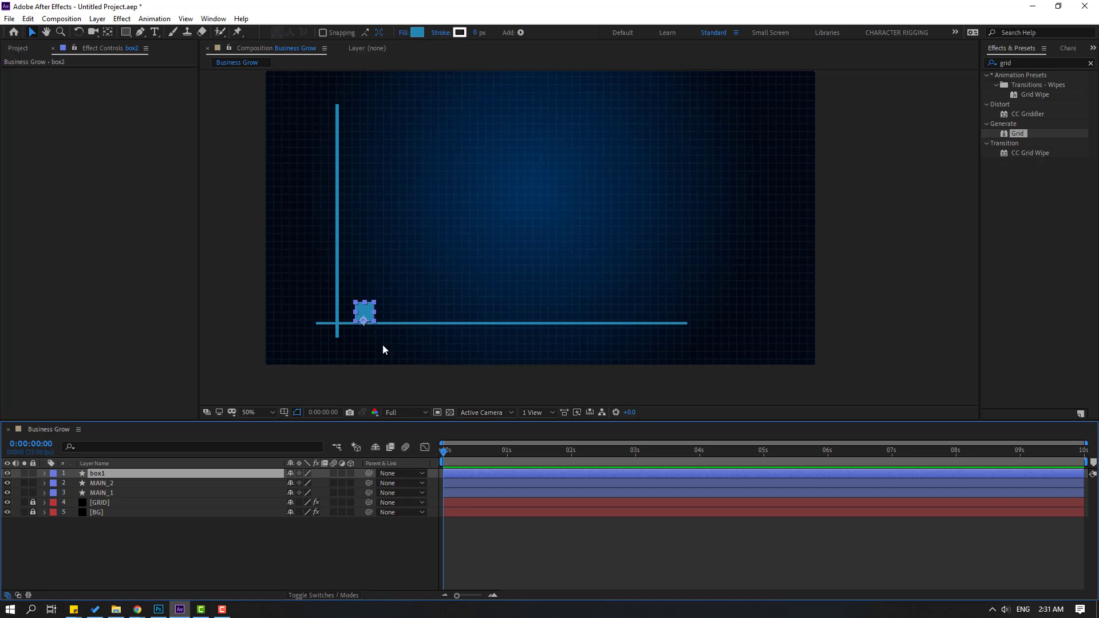
key(ctrl+d)
key(shift+Right)
key(shift+Right)
key(shift+Right)
key(shift+Right)
key(shift+Right)
key(shift+Right)
key(shift+Right)
key(shift+Right)
key(shift+Right)
key(shift+Right)
key(shift+Right)
key(shift+Right)
key(shift+Left)
key(shift+Left)
key(shift+Left)
key(shift+Left)
key(shift+Left)
key(shift+Left)
key(shift+Left)
key(shift+Left)
key(shift+Left)
key(shift+Left)
key(shift+Left)
key(shift+Right)
key(shift+Right)
key(shift+Right)
key(shift+Right)
key(shift+Right)
key(shift+Right)
key(shift+Right)
key(shift+Right)
key(shift+Right)
key(shift+Right)
key(shift+Right)
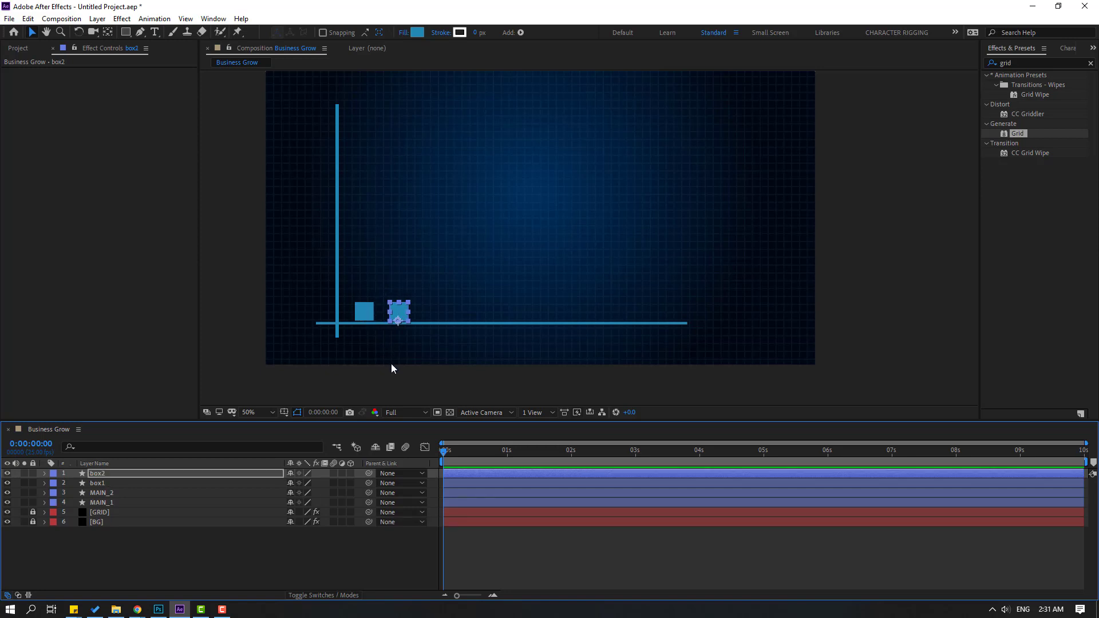
- Duplicate box2 and shift the copy right along the axis line, keeping the same spacing between the boxes
key(ctrl+d)
key(shift+Right)
key(shift+Right)
key(shift+Right)
key(shift+Right)
key(shift+Right)
key(shift+Right)
key(shift+Right)
key(shift+Right)
key(shift+Right)
key(shift+Right)
key(shift+Right)
key(shift+Right)
- Duplicate box3 and place the copy as the fourth evenly spaced square on the axis line
key(ctrl+d)
key(shift+Right)
key(shift+Right)
key(shift+Right)
key(shift+Right)
key(shift+Right)
key(shift+Right)
key(shift+Right)
key(shift+Right)
key(shift+Right)
key(shift+Right)
key(shift+Right)
key(shift+Right)
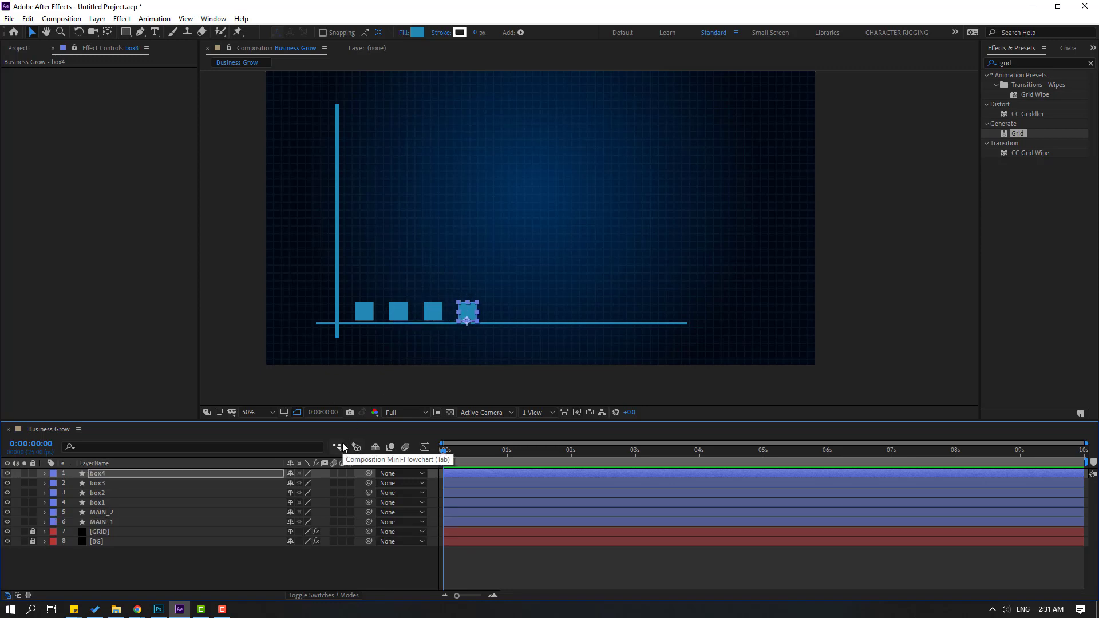
- Duplicate box4 and move the copy right to stand as the fifth evenly spaced square
key(ctrl+d)
key(shift+Right)
key(shift+Right)
key(shift+Right)
key(shift+Right)
key(shift+Right)
key(shift+Right)
key(shift+Right)
key(shift+Right)
key(shift+Right)
key(shift+Right)
key(shift+Right)
key(shift+Right)
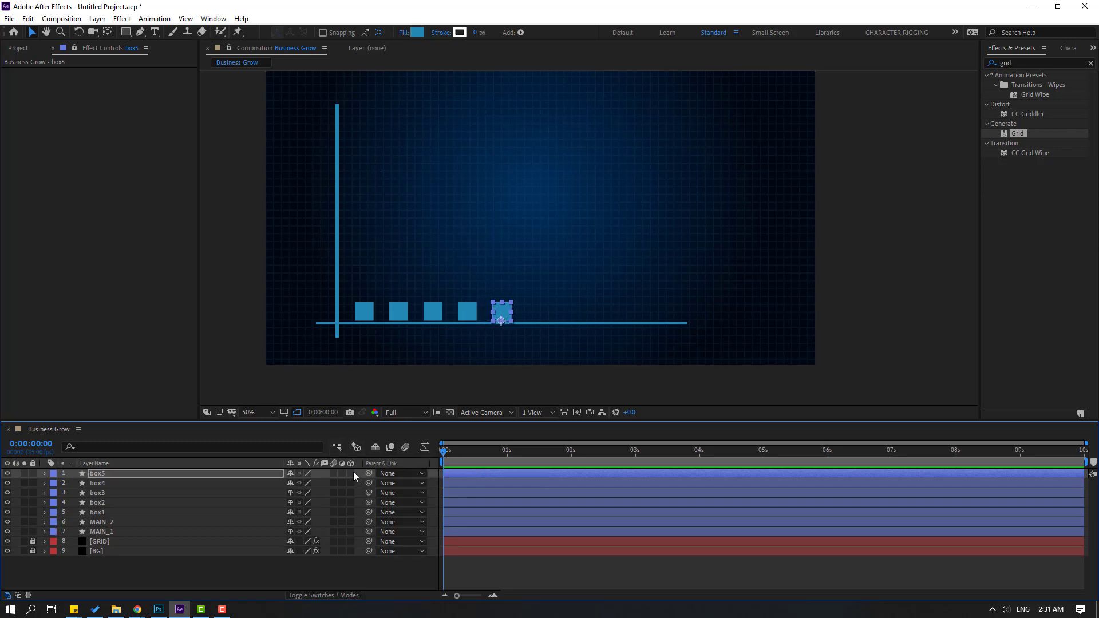
- Duplicate box5 and move the copy right to form the sixth square in the row
key(ctrl+d)
key(shift+Right)
key(shift+Right)
key(shift+Right)
key(shift+Right)
key(shift+Right)
key(shift+Right)
key(shift+Right)
key(shift+Right)
key(shift+Right)
key(shift+Right)
key(shift+Right)
key(shift+Right)
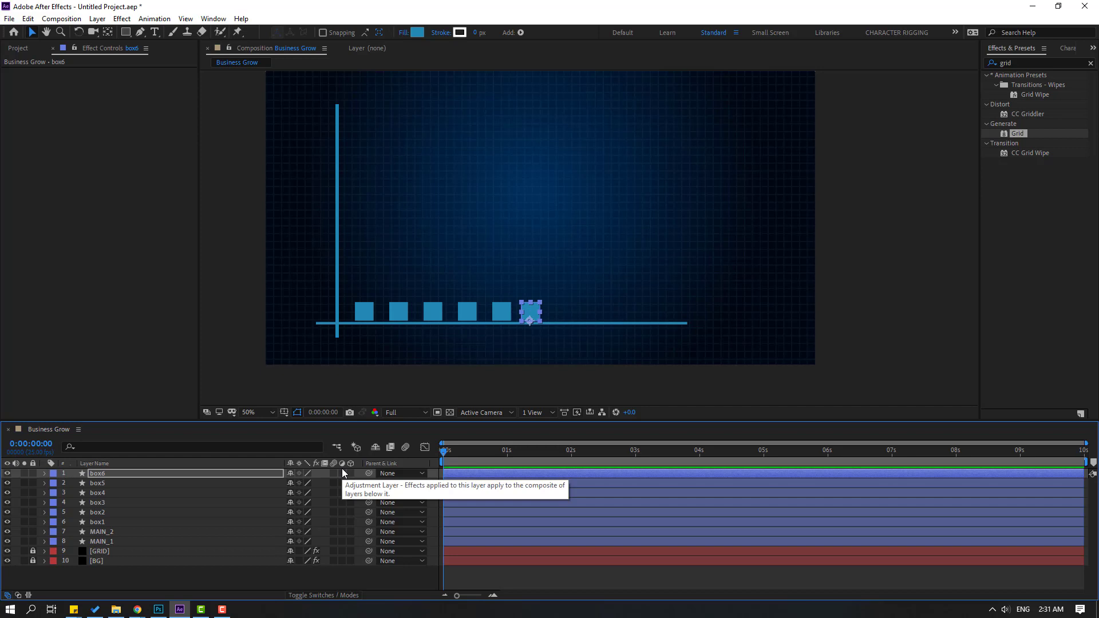
- Duplicate box6 and move the copy right to form the seventh square, with a slightly narrower gap
key(ctrl+d)
key(shift+Right)
key(shift+Right)
key(shift+Right)
key(shift+Right)
key(shift+Right)
key(shift+Right)
key(shift+Right)
key(shift+Right)
key(shift+Right)
key(shift+Right)
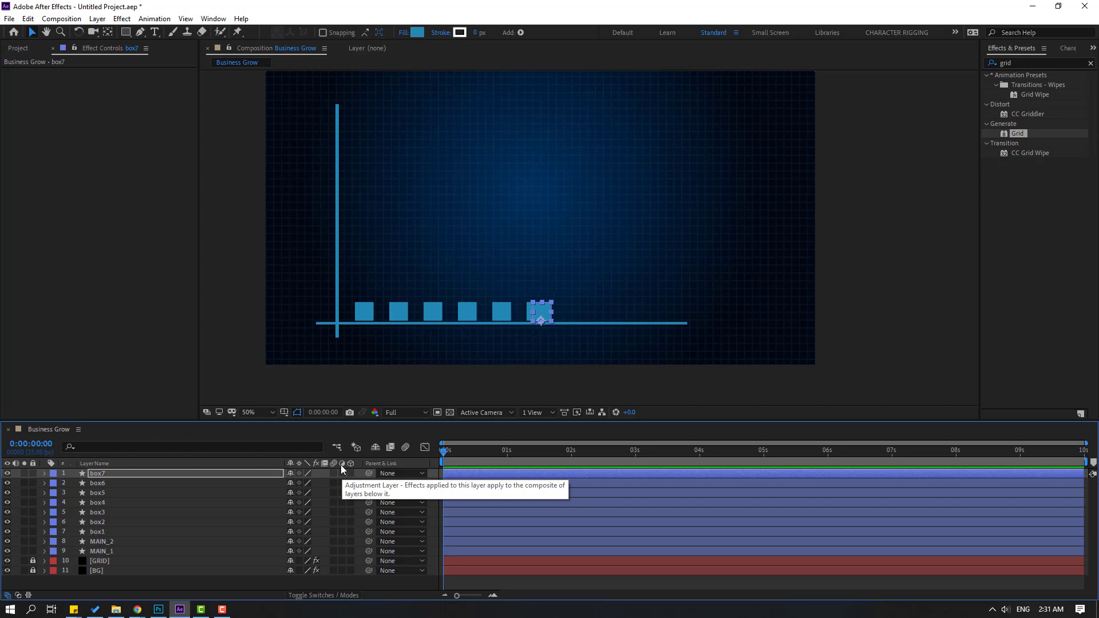
key(shift+Right)
key(shift+Right)
- Duplicate box7 and move the copy right to form the eighth square above the axis line
click(274, 582)
key(comma)
key(comma)
key(period)
click(94, 473)
key(ctrl+d)
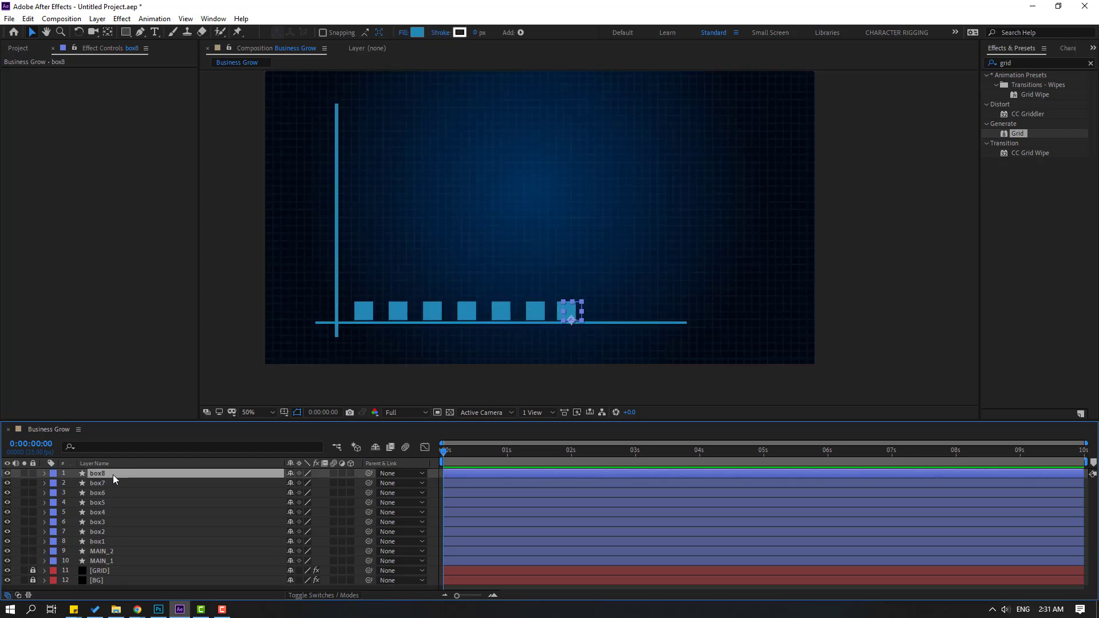
key(shift+Right)
key(shift+Right)
key(shift+Right)
key(shift+Right)
key(shift+Right)
key(shift+Right)
key(shift+Right)
key(shift+Right)
key(shift+Right)
key(shift+Right)
key(shift+Right)
key(shift+Right)
key(shift+Left)
key(shift+Left)
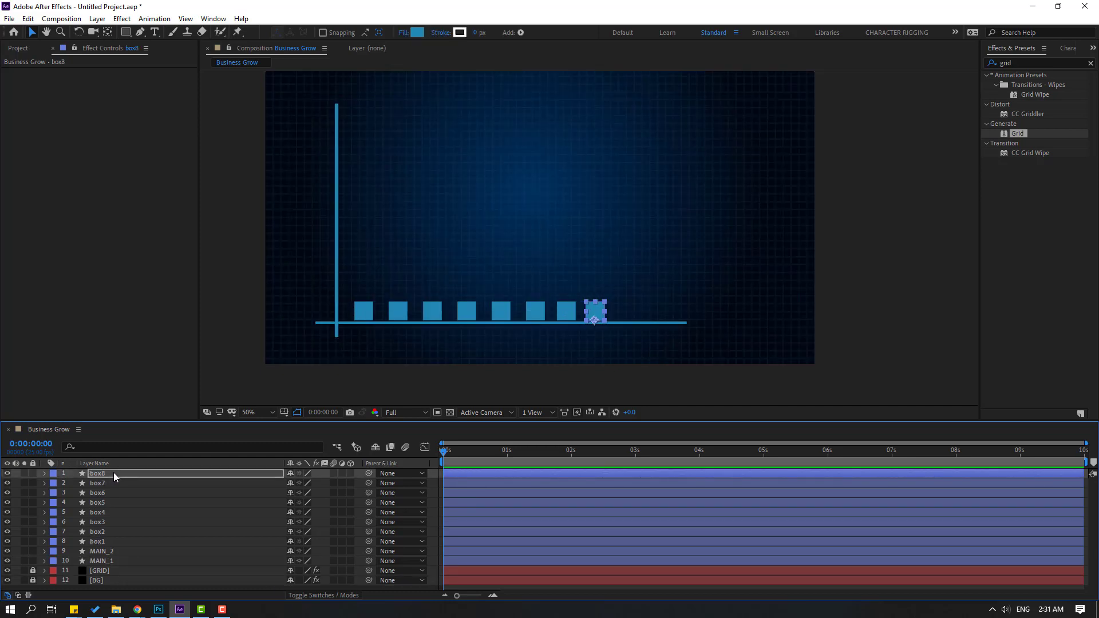
- Duplicate box8 and move the copy right to form the ninth square in the row
key(ctrl+d)
key(shift+Right)
key(shift+Right)
key(shift+Right)
key(shift+Right)
key(shift+Right)
key(shift+Right)
key(shift+Right)
key(shift+Right)
key(shift+Right)
key(shift+Right)
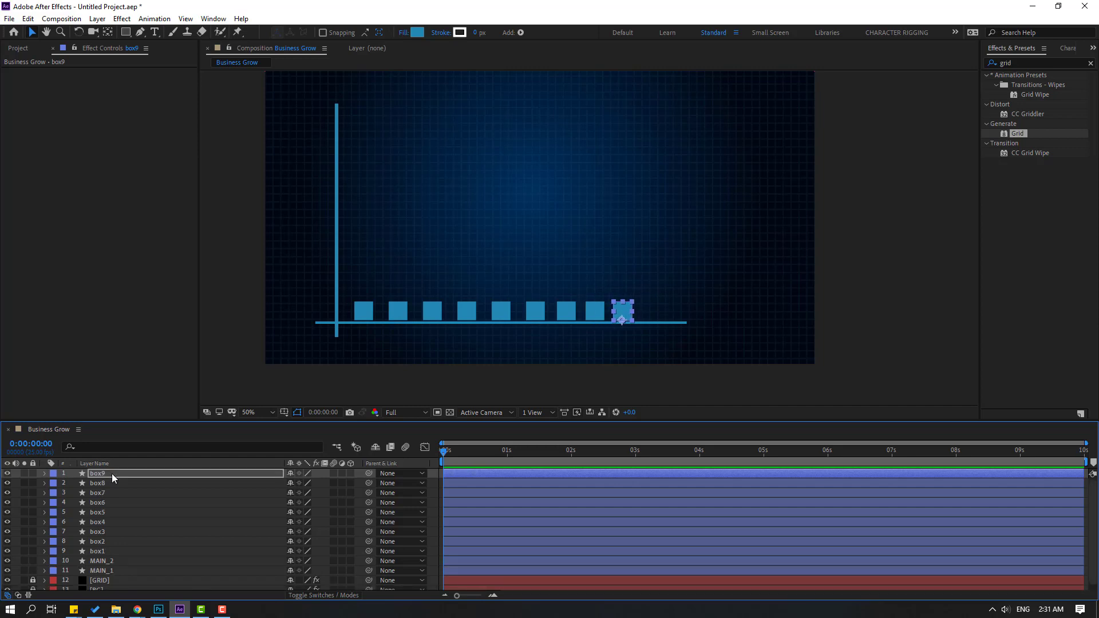
- Duplicate box9 and place the copy as the tenth square, near the end of the horizontal axis line
key(ctrl+d)
key(shift+Right)
key(shift+Right)
key(shift+Right)
key(shift+Right)
key(shift+Right)
key(shift+Right)
key(shift+Right)
key(shift+Right)
key(shift+Right)
key(shift+Right)
key(shift+Left)
key(shift+Left)
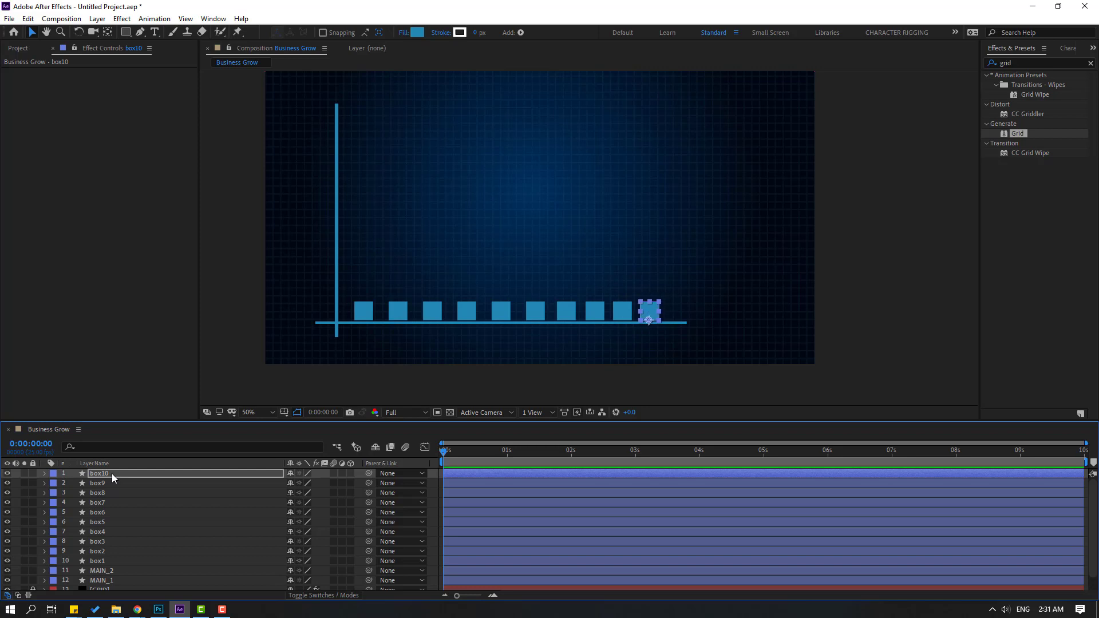
- Add a Scale keyframe to box1 at 0:00:00:23, holding its 59% by 12% size
click(98, 563)
key(s)
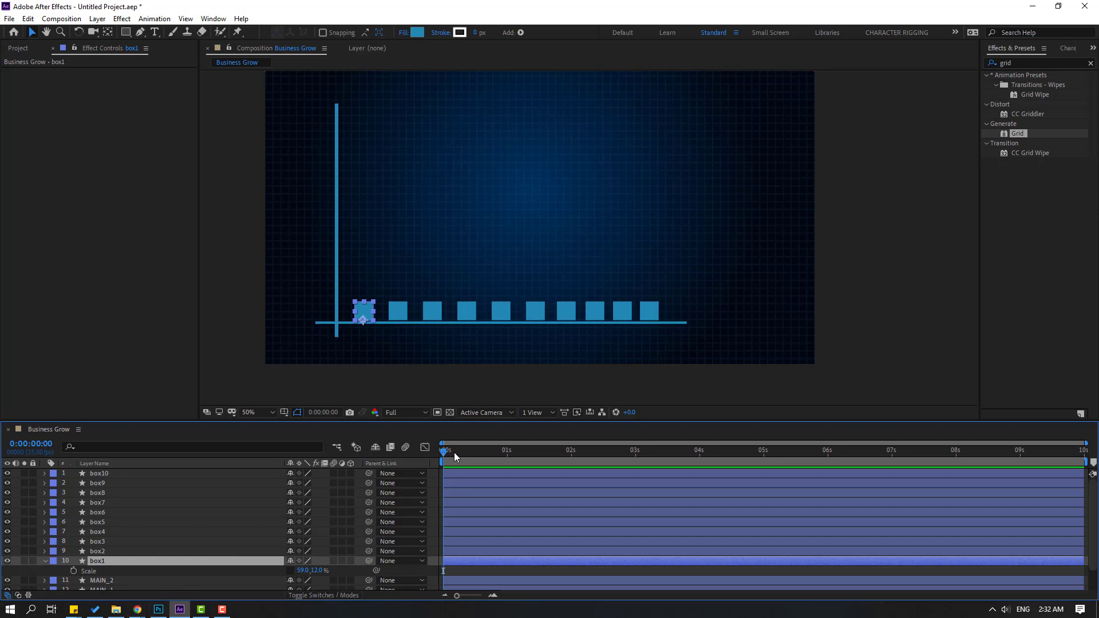
drag(508, 457, 502, 458)
click(73, 570)
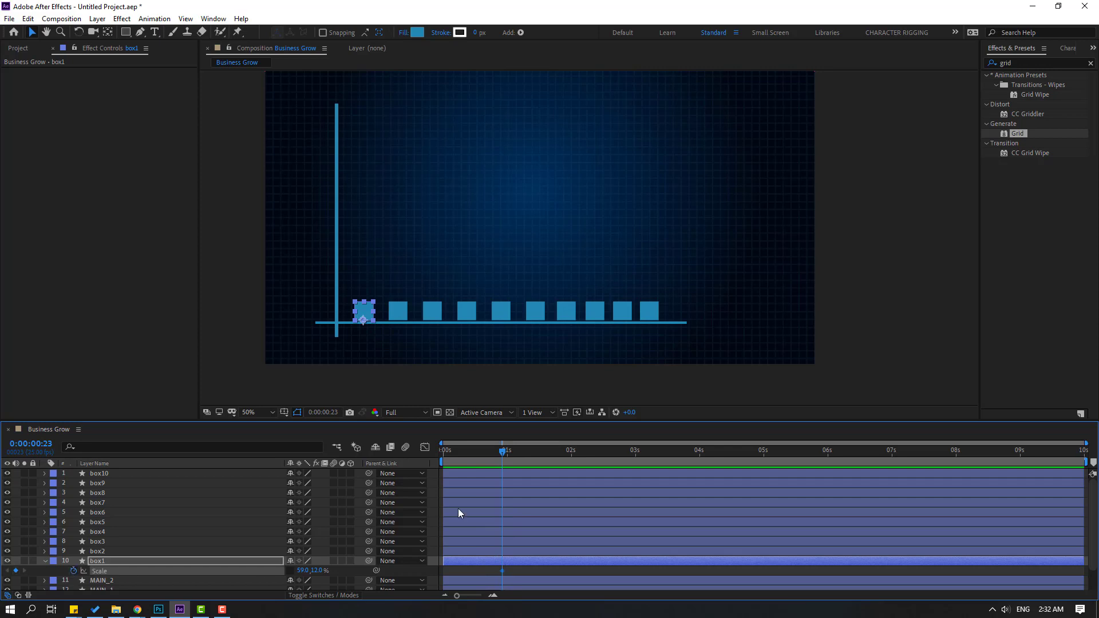
- At 0:00:00:00, set box1's vertical scale to 0% so the bar grows up from the axis line
click(445, 456)
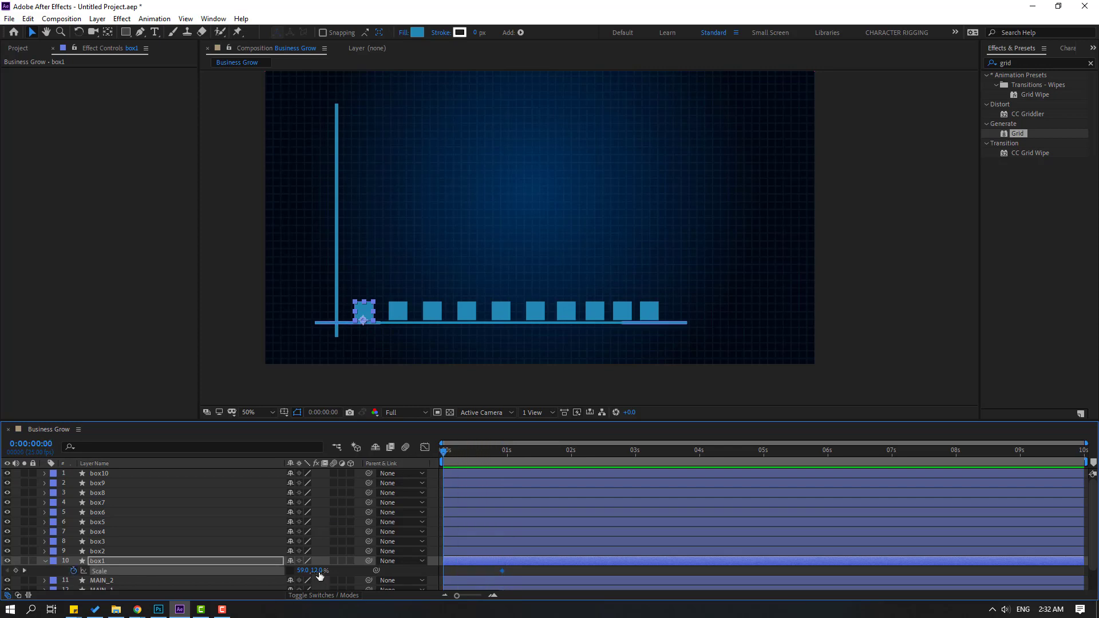
drag(317, 570, 313, 572)
click(316, 571)
text(0)
key(Return)
- Apply Easy Ease to both of box1's Scale keyframes and show their speed curve in the Graph Editor
drag(514, 571, 438, 573)
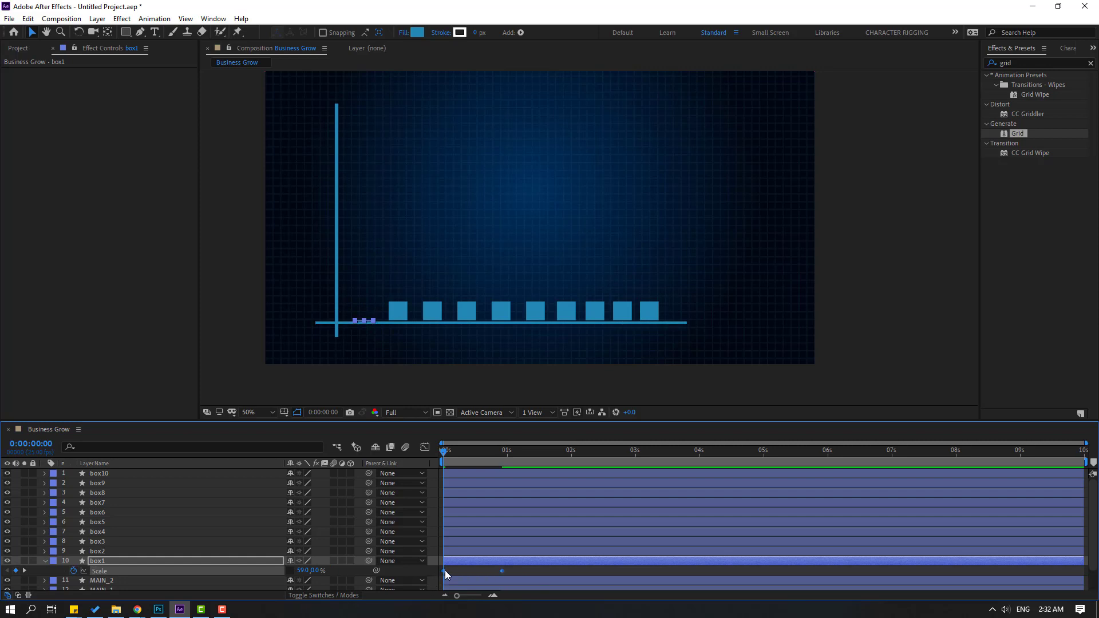
right_click(445, 571)
mouse_move(515, 561)
click(629, 488)
click(424, 447)
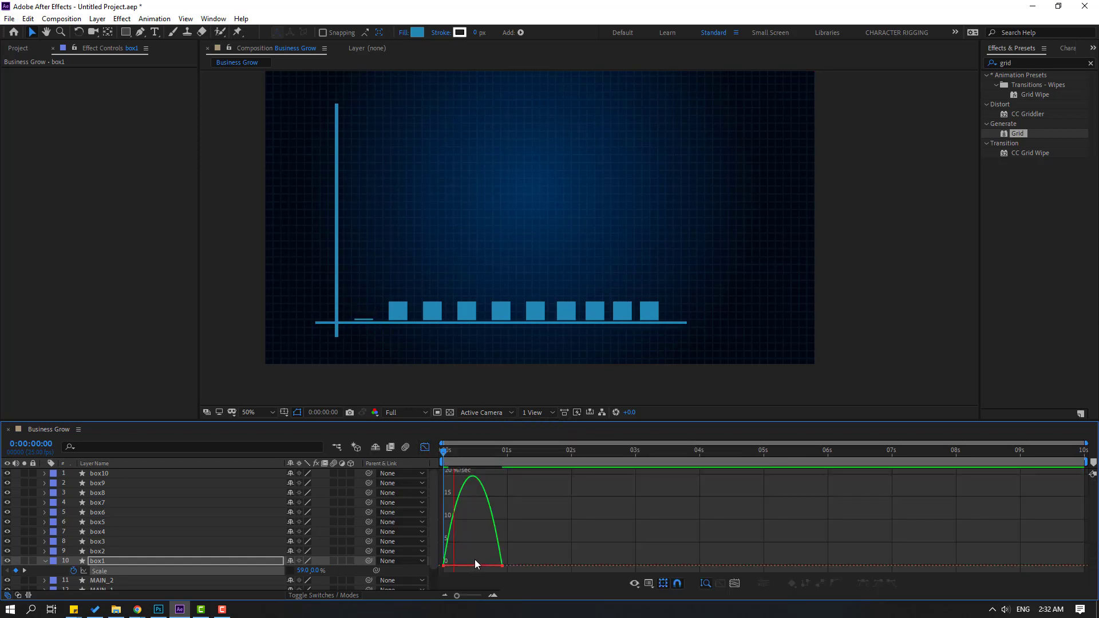
- Reshape box1's Scale speed curve so it starts slowly and peaks later, preview the growth, and close the Graph Editor
drag(575, 575, 464, 566)
click(451, 566)
key(space)
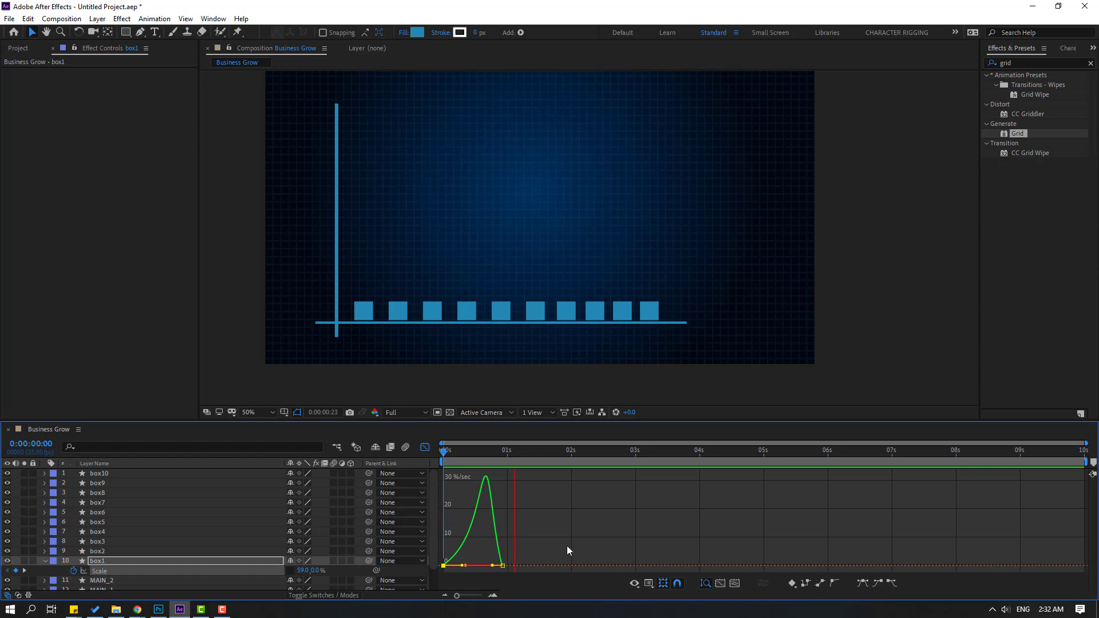
key(space)
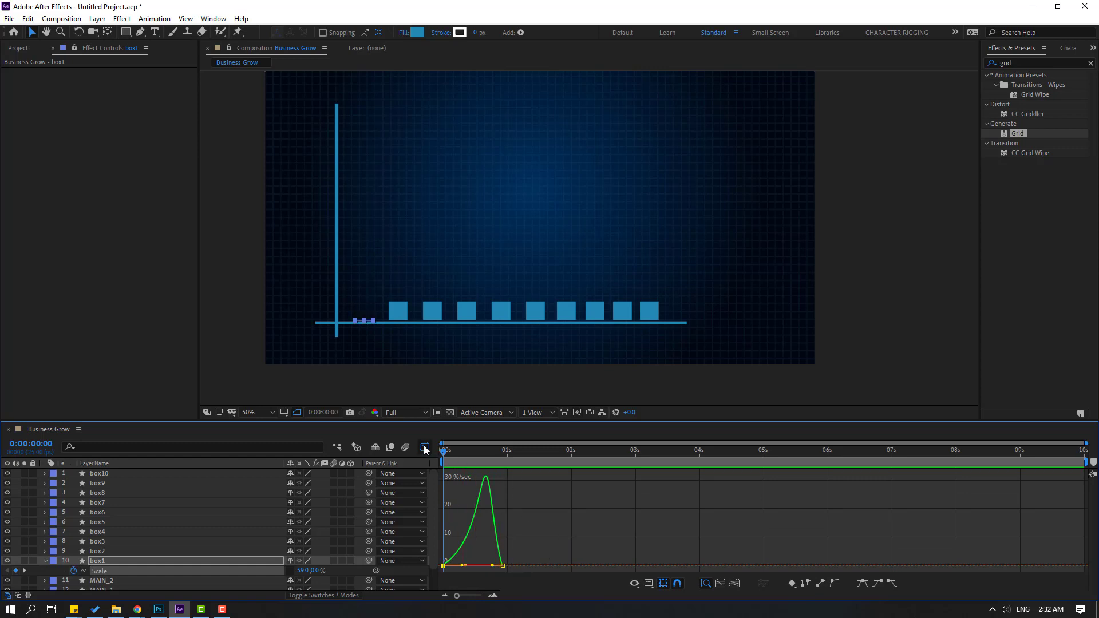
click(425, 448)
- Show the Scale property of box2 through box10 and add a Scale keyframe to box3 through box10 at 0:00:00:23
click(95, 551)
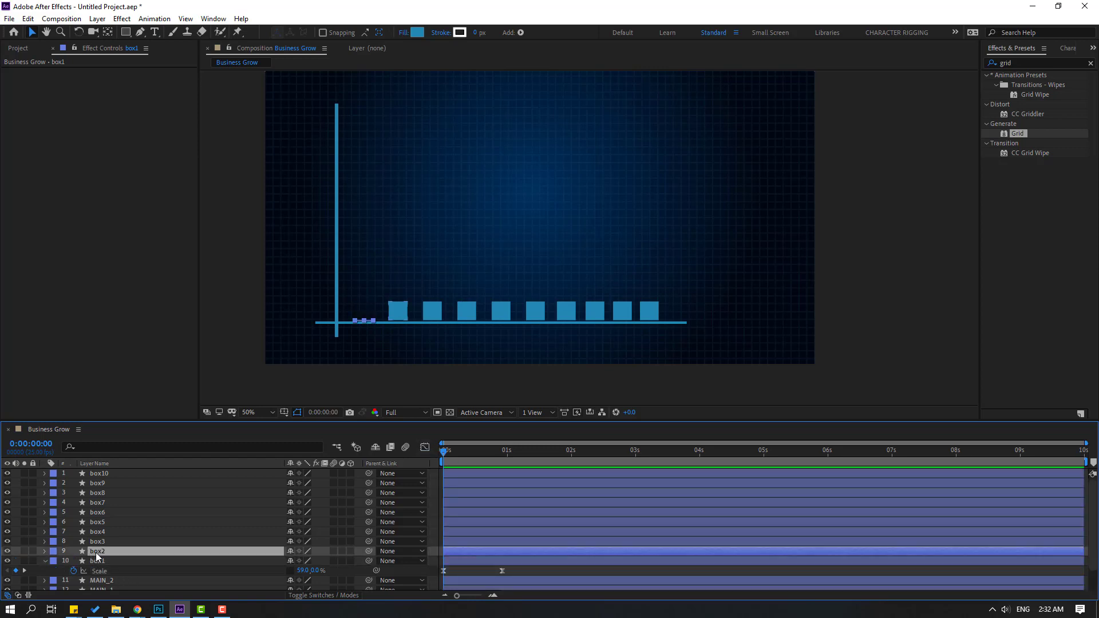
key(s)
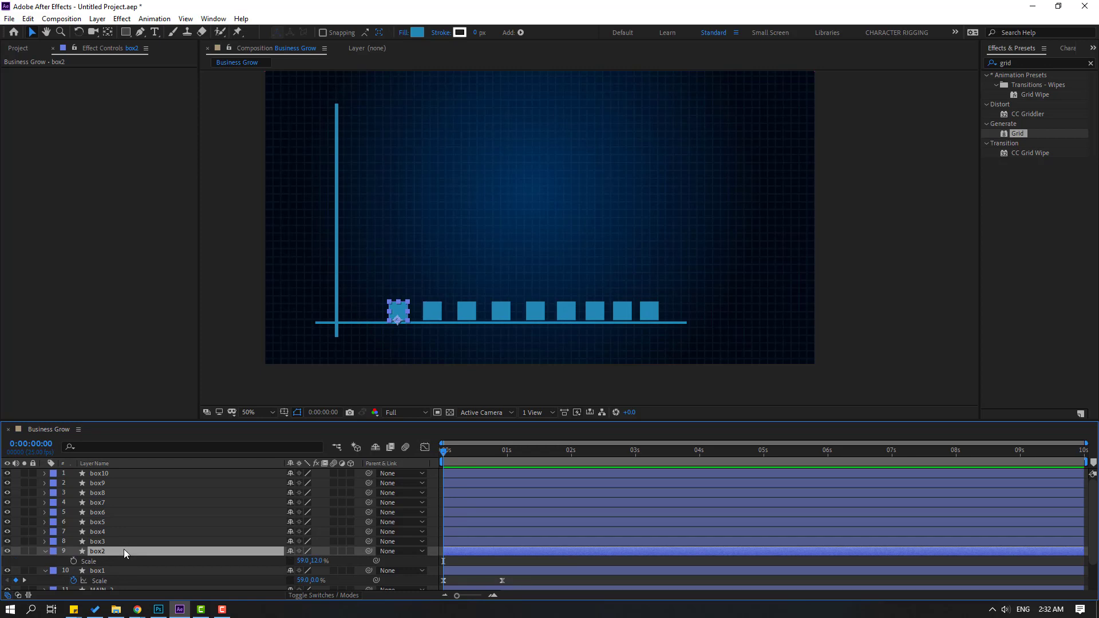
click(98, 541)
shift+click(110, 476)
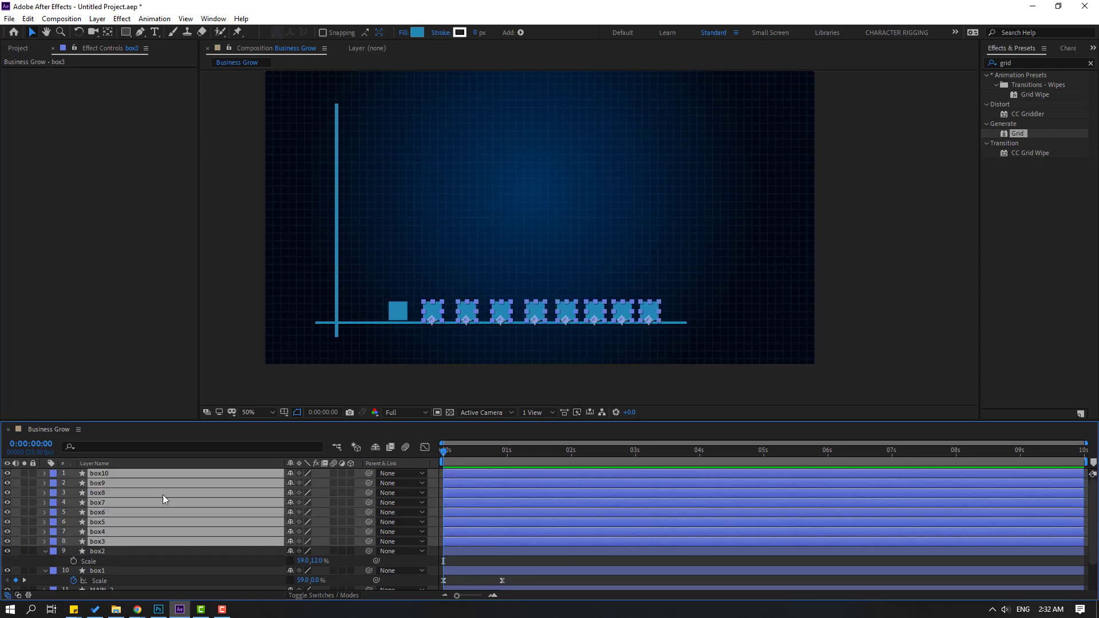
drag(218, 422, 225, 250)
key(s)
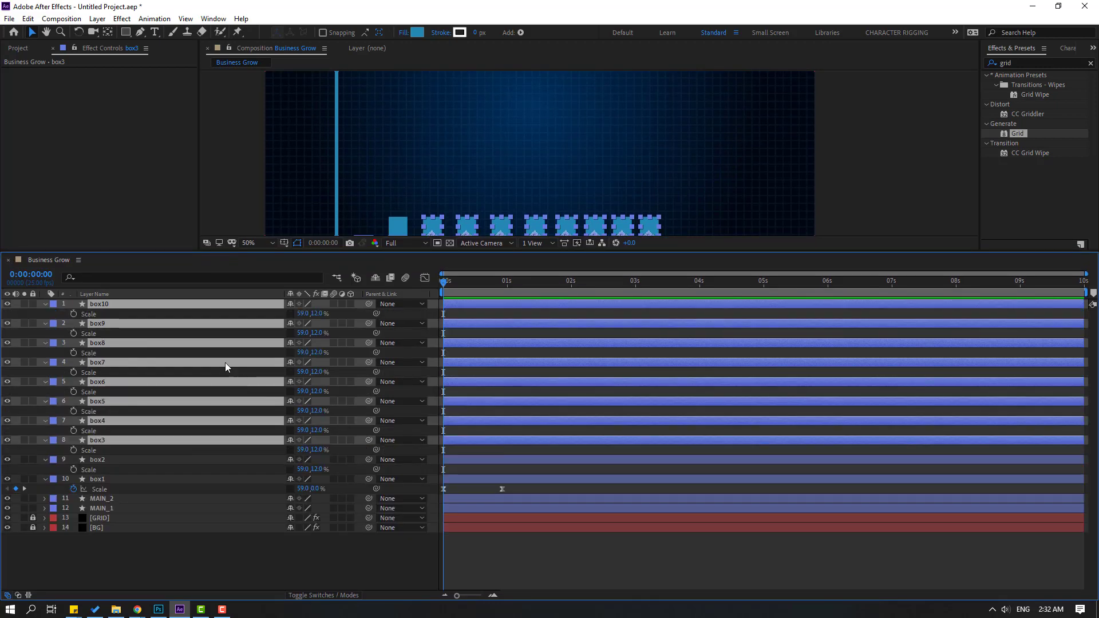
drag(453, 285, 502, 288)
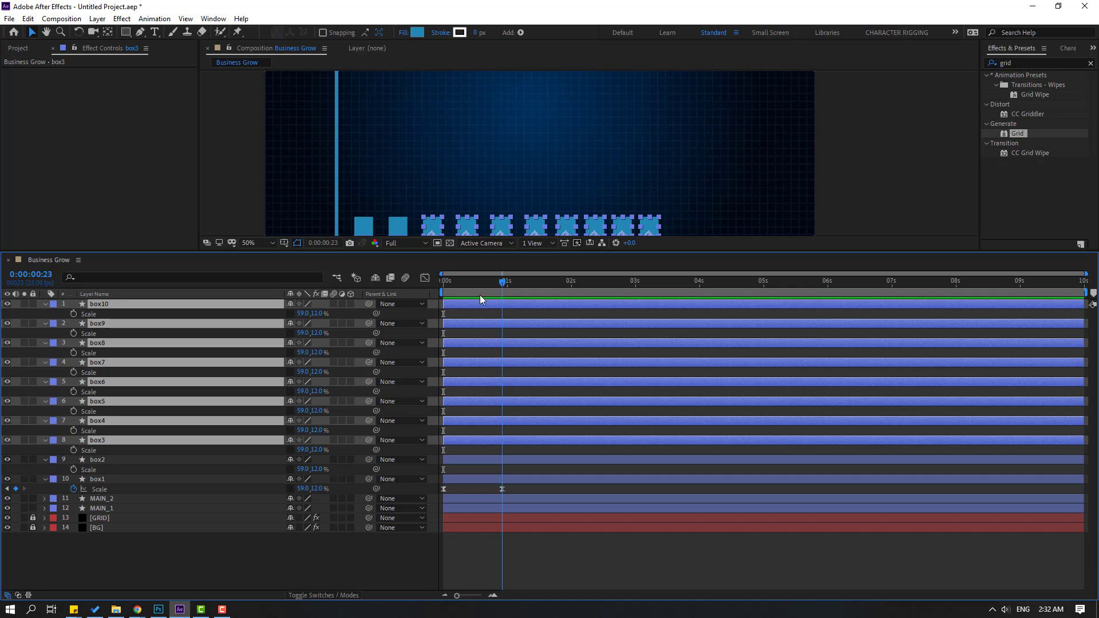
click(73, 314)
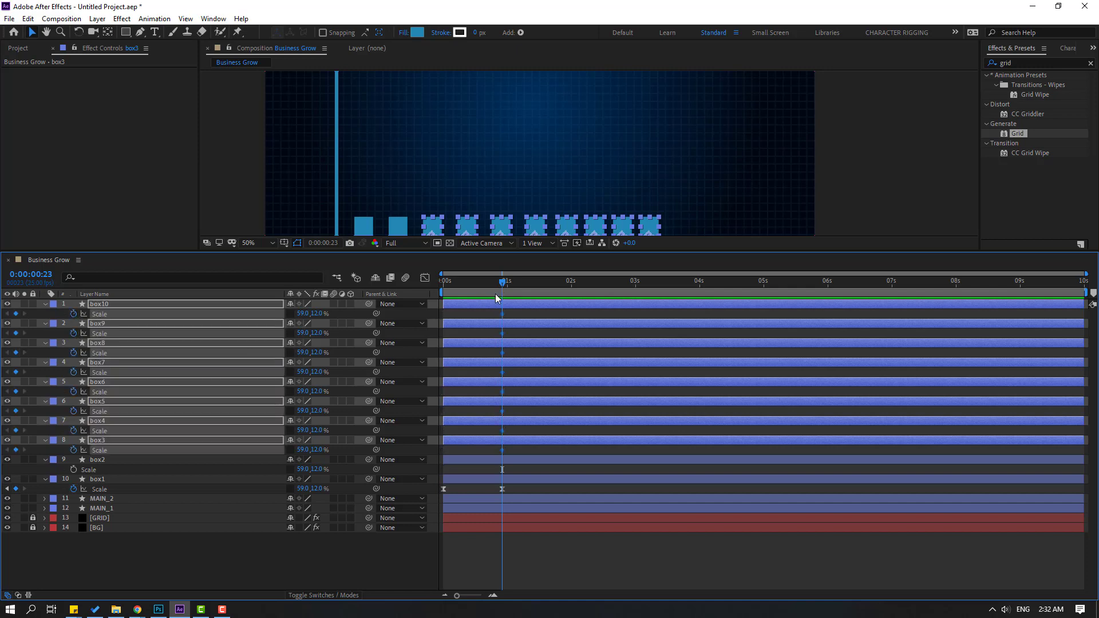
- At 0:00:00:00, set the vertical scale of box3 through box10 to 0%
drag(494, 283, 439, 288)
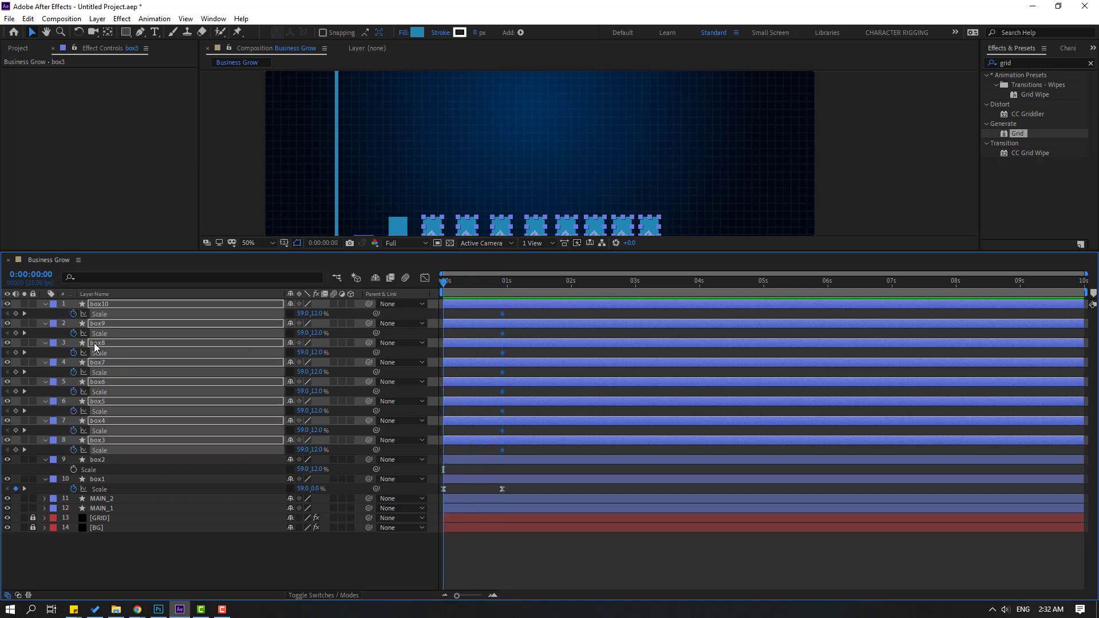
click(317, 314)
text(0)
key(Return)
mouse_move(448, 284)
mouse_down()
mouse_move(501, 284)
mouse_move(434, 297)
mouse_up()
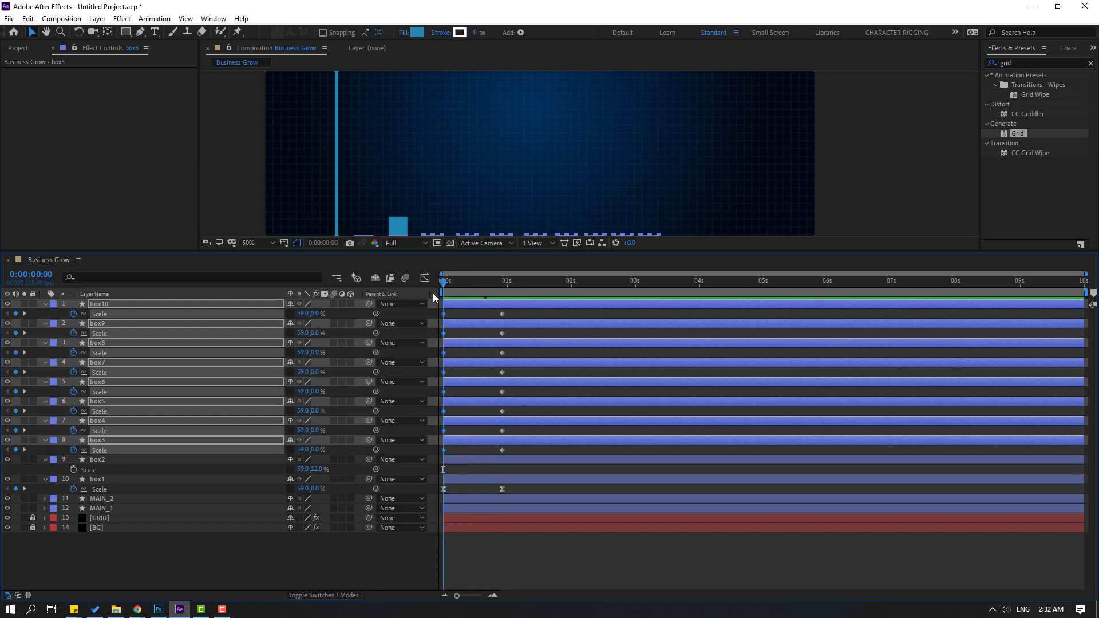
- Keyframe box2's Scale at 59% by 12% at 0:00:00:23 and with a 0% vertical scale at 0:00:00:00
click(109, 463)
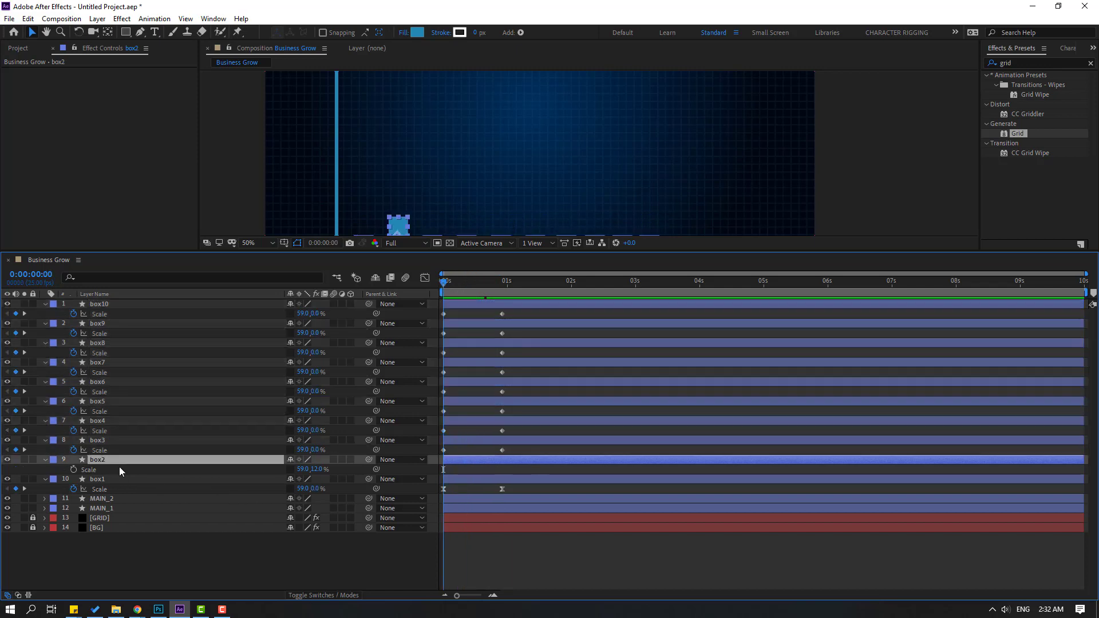
click(77, 473)
drag(500, 470, 503, 472)
click(317, 469)
text(0)
key(Return)
- Apply Easy Ease to all Scale keyframes of box2 through box10
drag(457, 282, 441, 471)
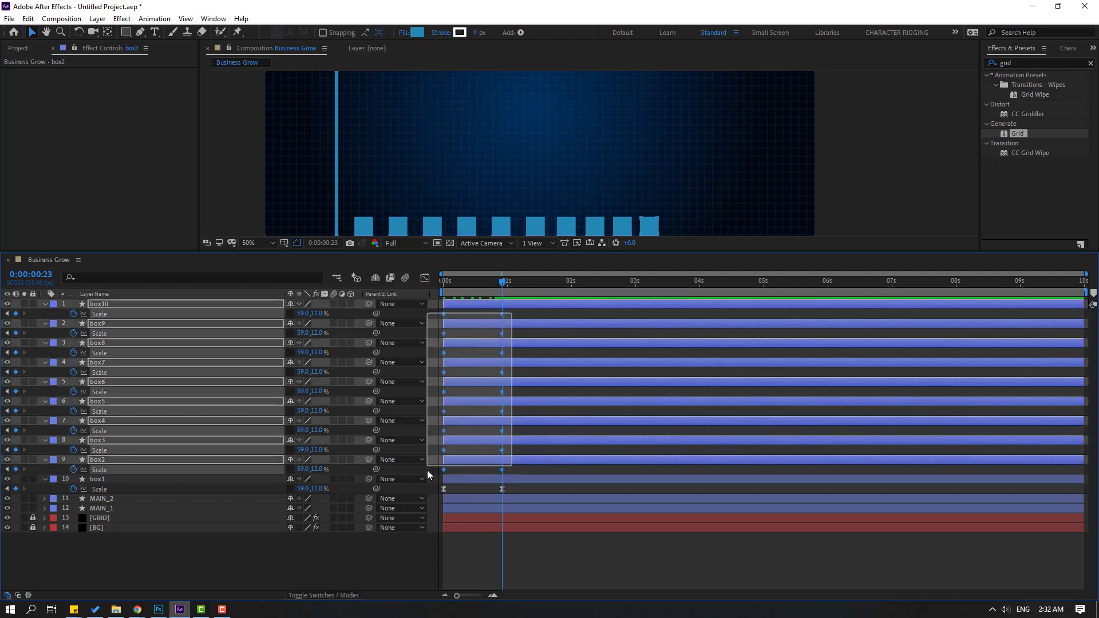
right_click(442, 472)
mouse_move(561, 462)
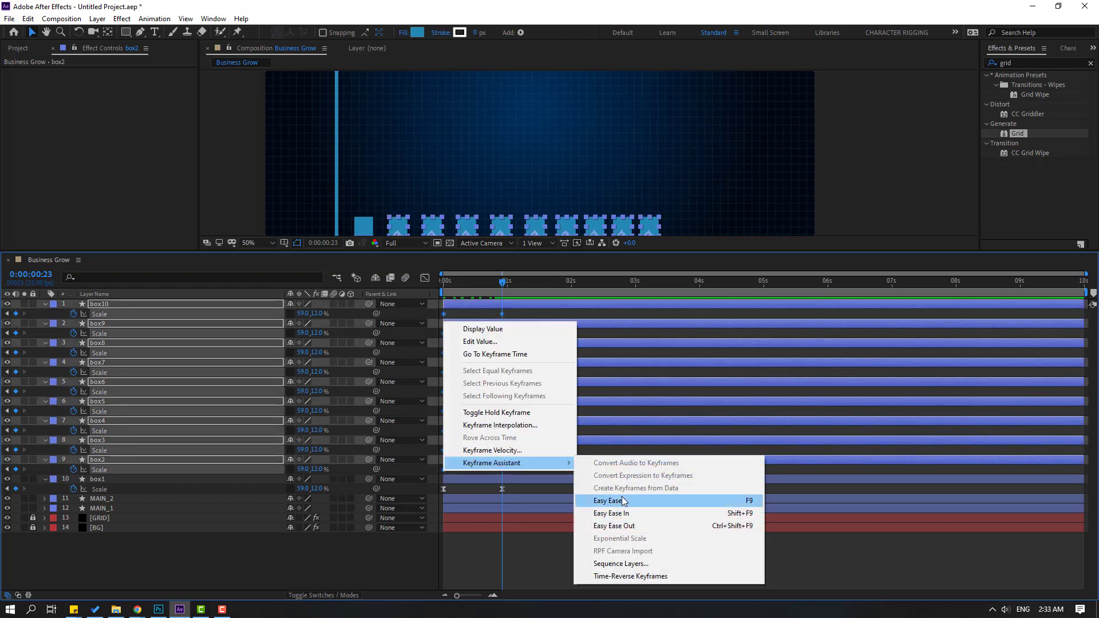
click(608, 501)
- Reshape the Scale speed curves of box2 through box10 in the Graph Editor so their peaks come later, then return to the layer bars
click(426, 282)
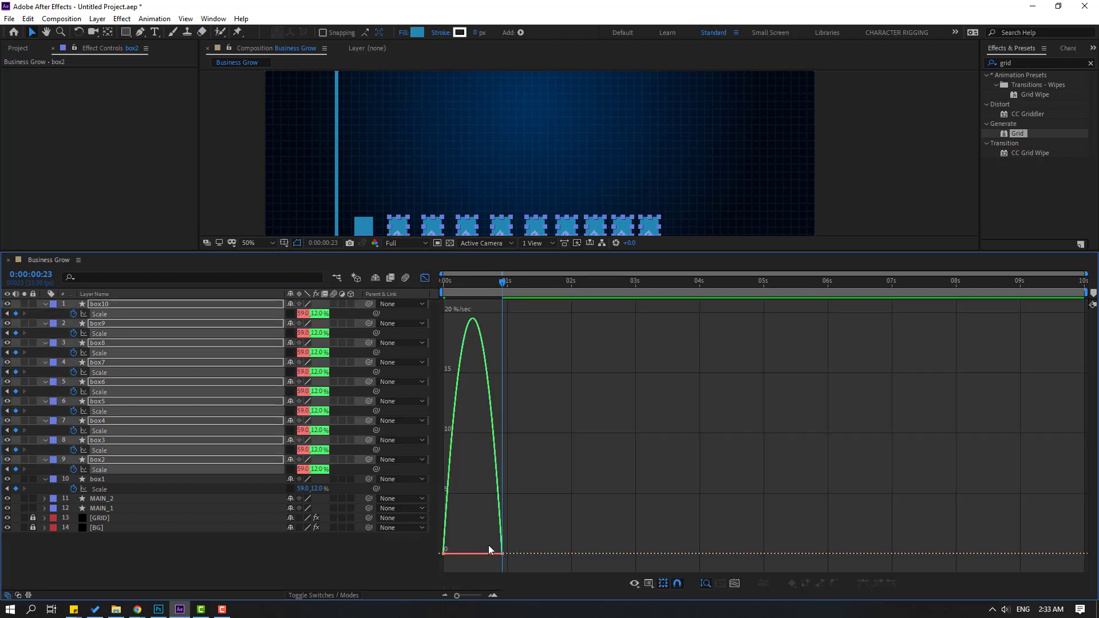
drag(430, 567, 463, 551)
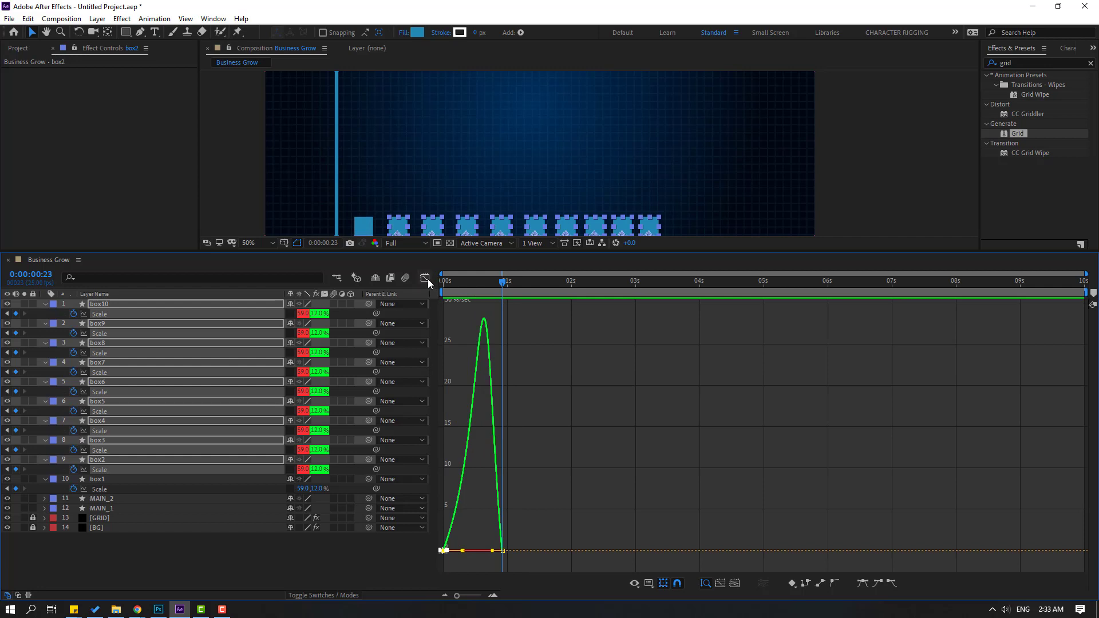
click(425, 279)
click(517, 316)
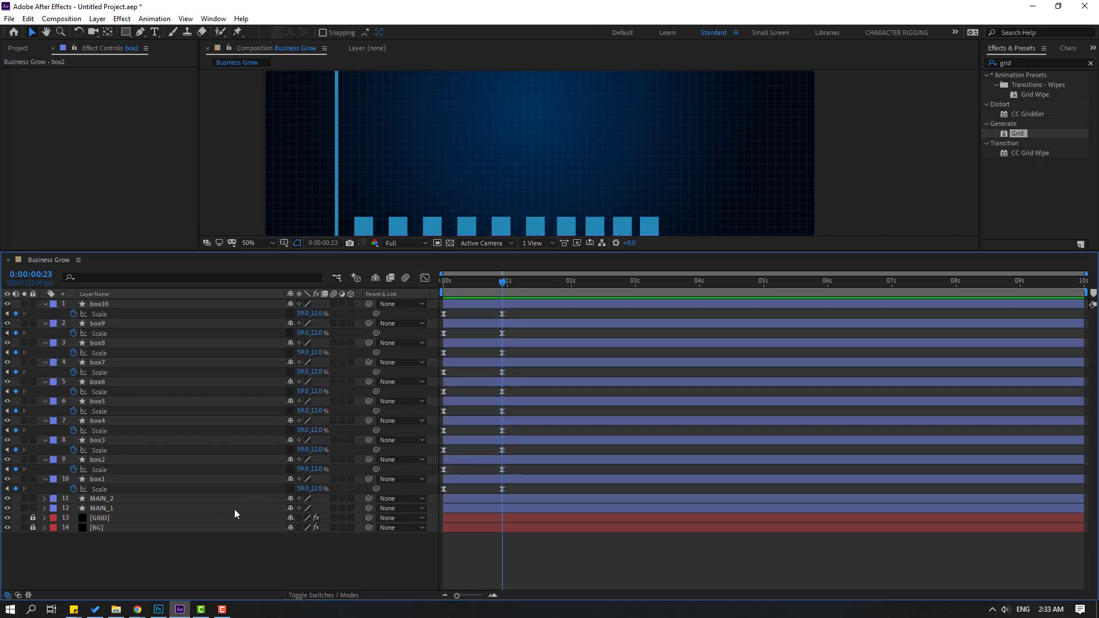
- At 0:00:00:23, raise the vertical scale of box2 to 21%, box3 to 34%, box4 to 46% and box5 to 58%
click(96, 460)
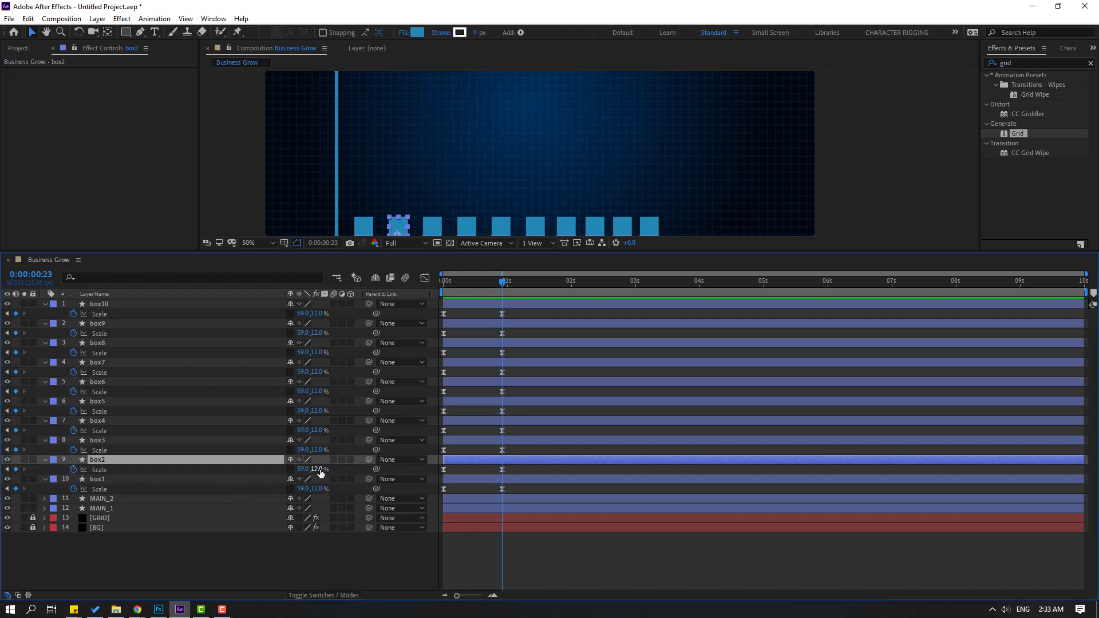
drag(319, 471, 606, 151)
click(110, 440)
click(100, 424)
click(107, 402)
scroll(606, 150, down, 2)
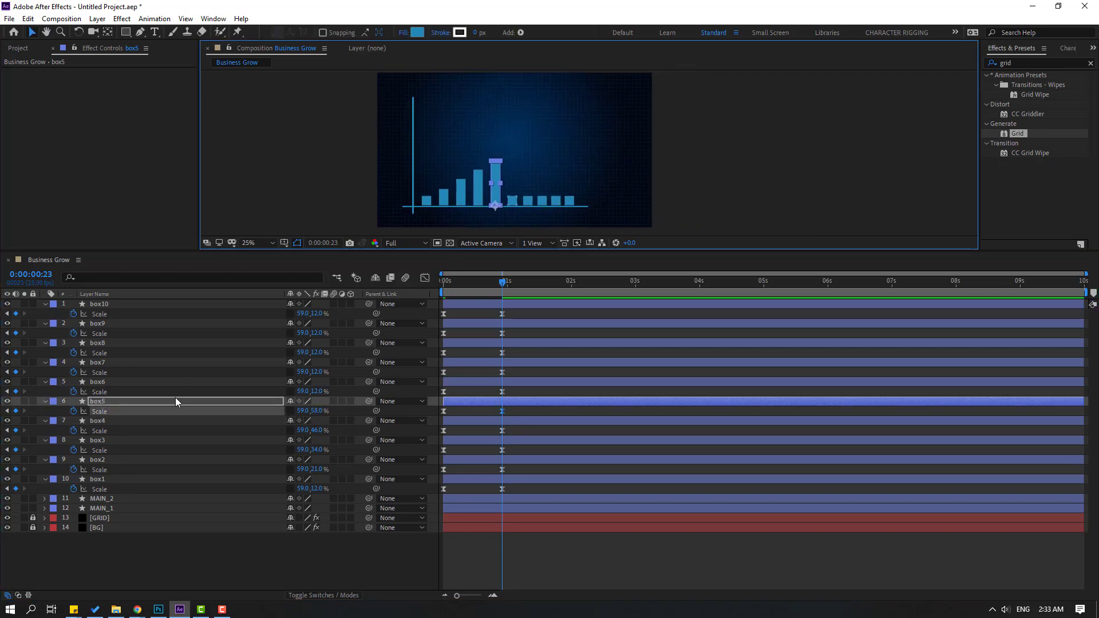
- At 0:00:00:23, raise the vertical scale of box6 to 70%, box7 to 89% and box8 to 108%
click(110, 384)
drag(316, 391, 345, 384)
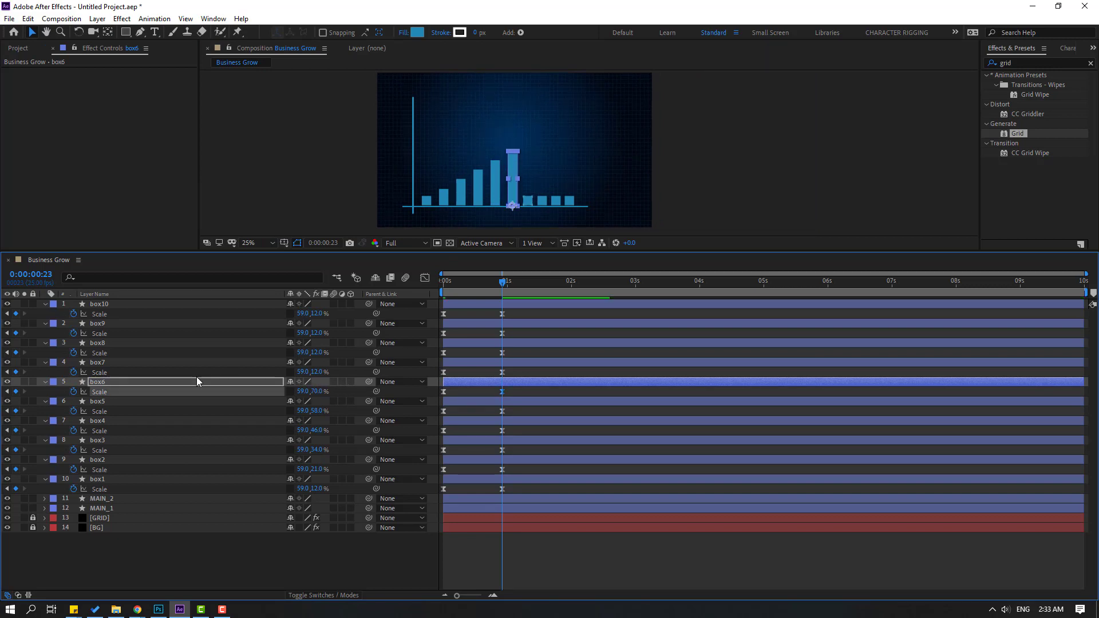
click(115, 363)
drag(317, 372, 352, 369)
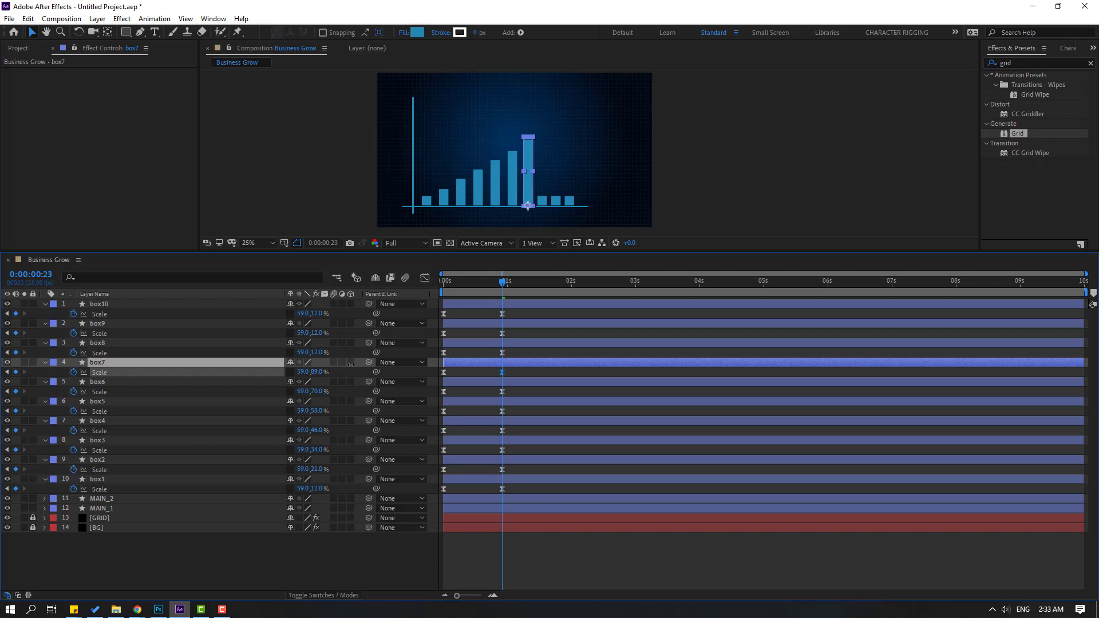
click(96, 344)
drag(317, 352, 379, 325)
- At 0:00:00:23, raise the vertical scale of box9 to 130% and box10 to about 152%, and preview the bars
click(98, 323)
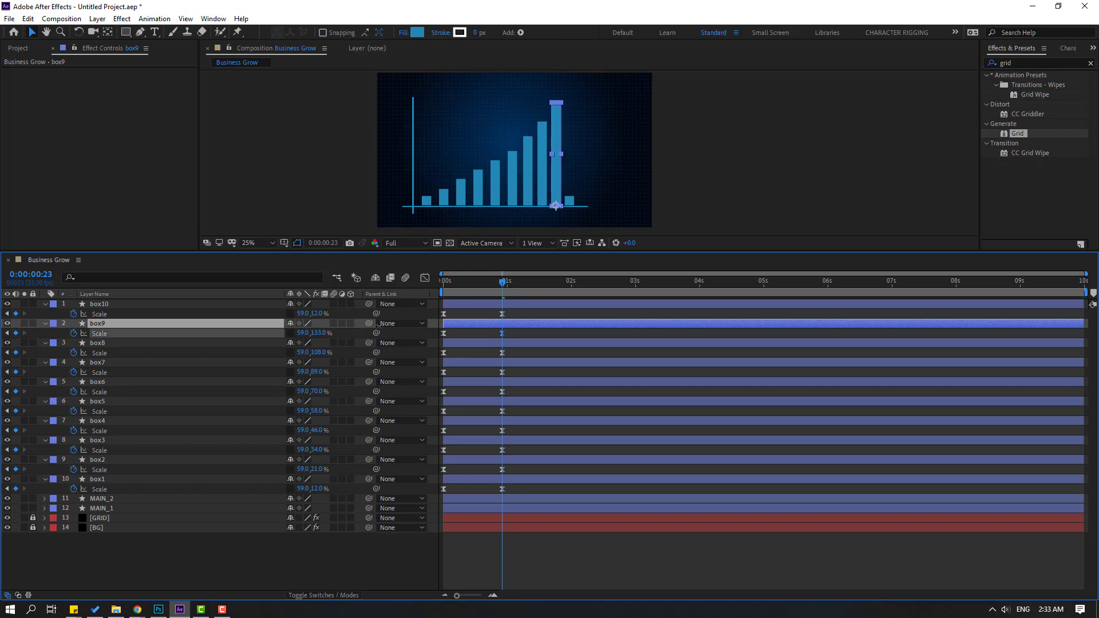
key(Return)
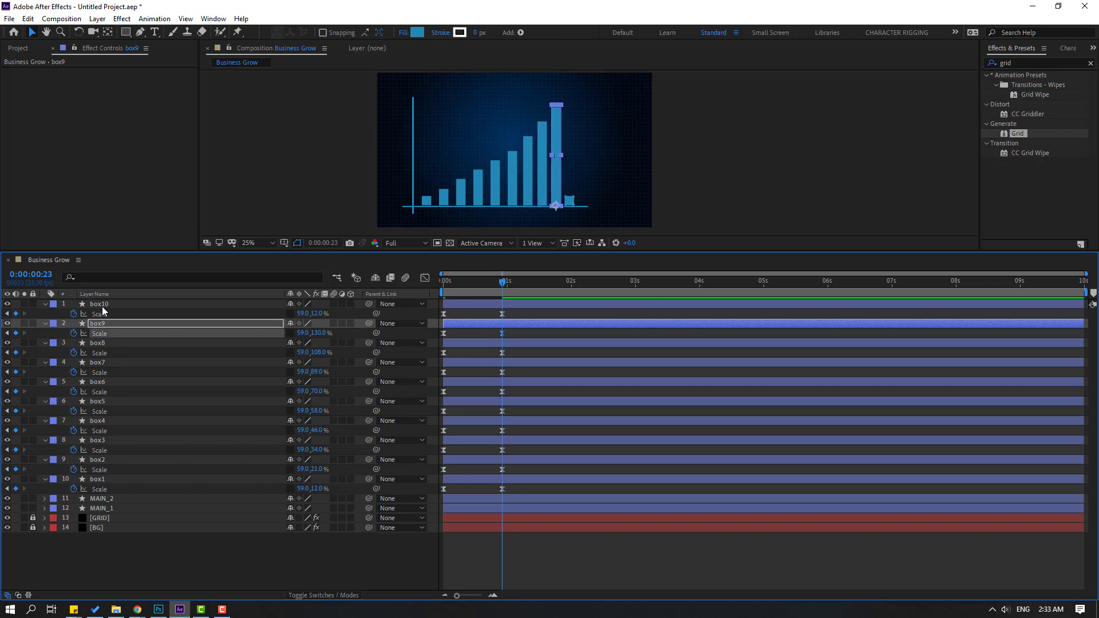
click(102, 305)
drag(317, 314, 384, 304)
click(567, 564)
key(space)
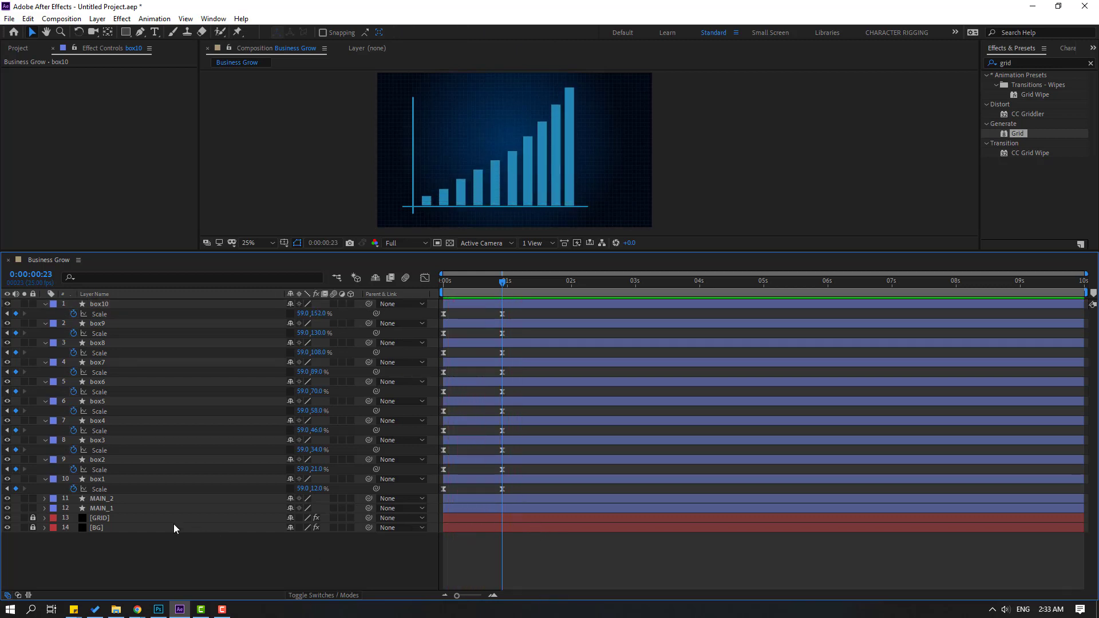
- Stagger the box2 through box10 layers in time so each bar starts after the previous one, with box10 starting at about 3 seconds
click(101, 462)
drag(453, 462, 541, 381)
drag(459, 364, 554, 365)
drag(466, 343, 592, 342)
drag(461, 324, 615, 324)
drag(483, 307, 673, 312)
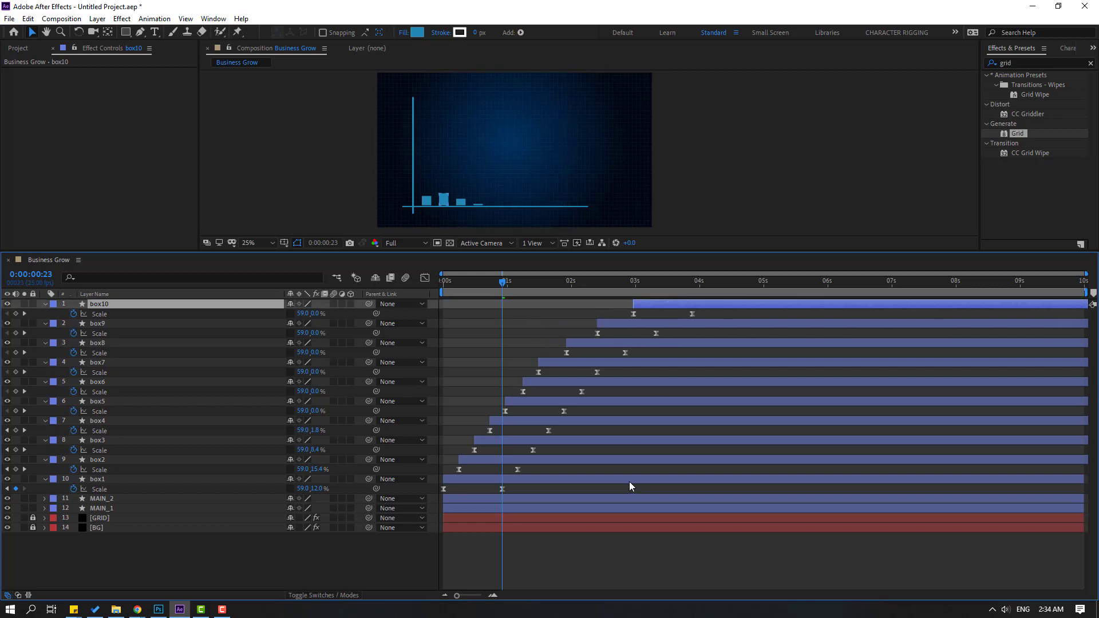
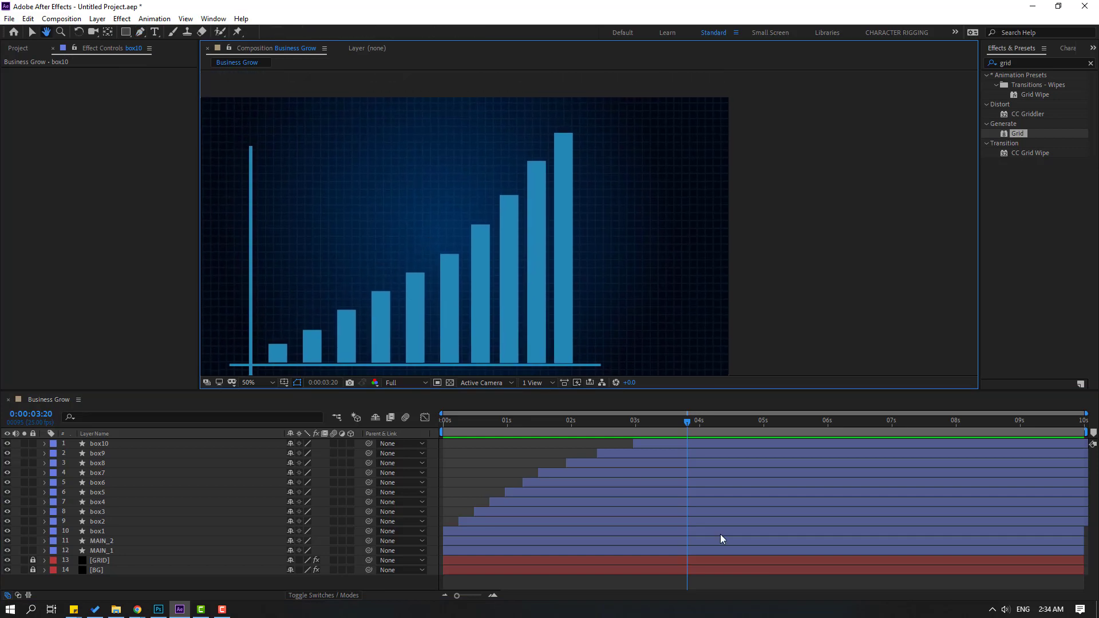
- At 0:00:04:02, draw a straight diagonal Pen path from above the first bar to above the tenth bar on a new shape layer
drag(647, 421, 705, 422)
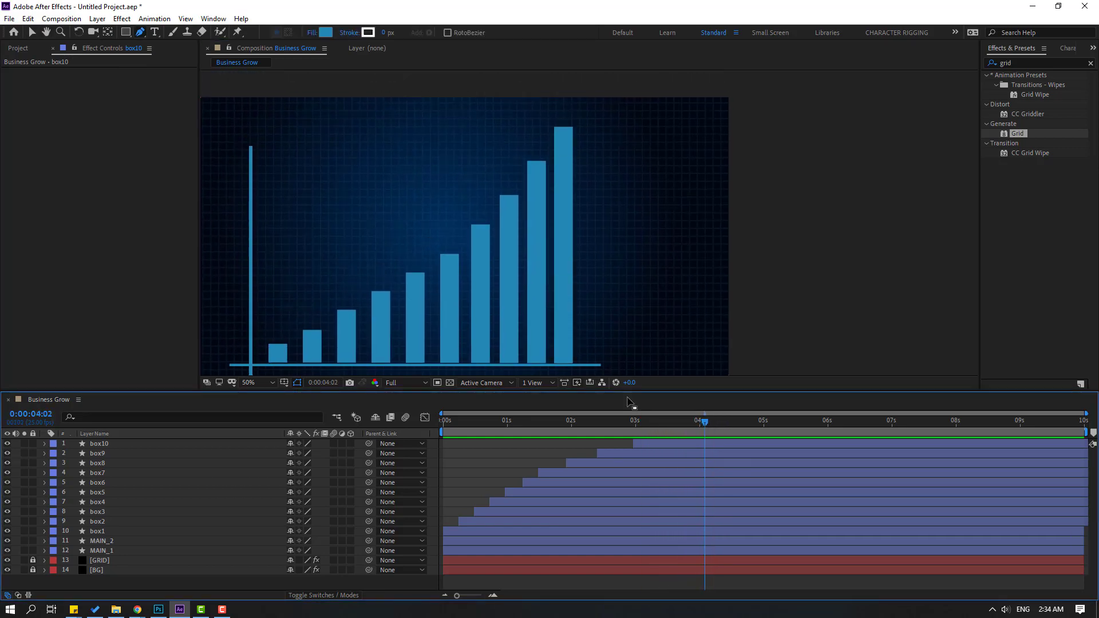
click(265, 331)
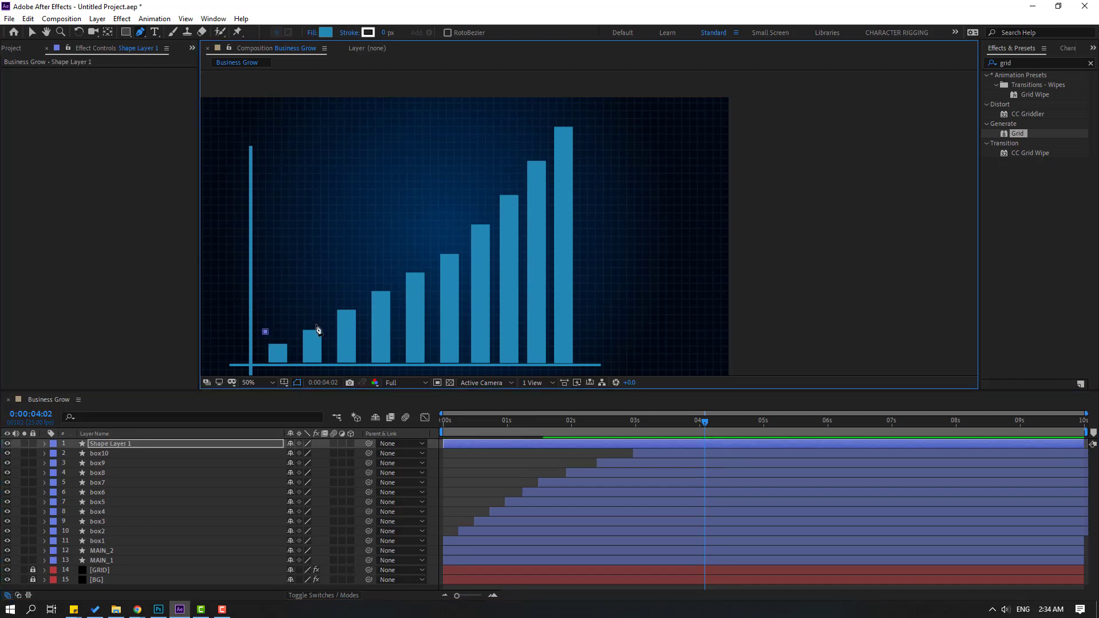
click(565, 114)
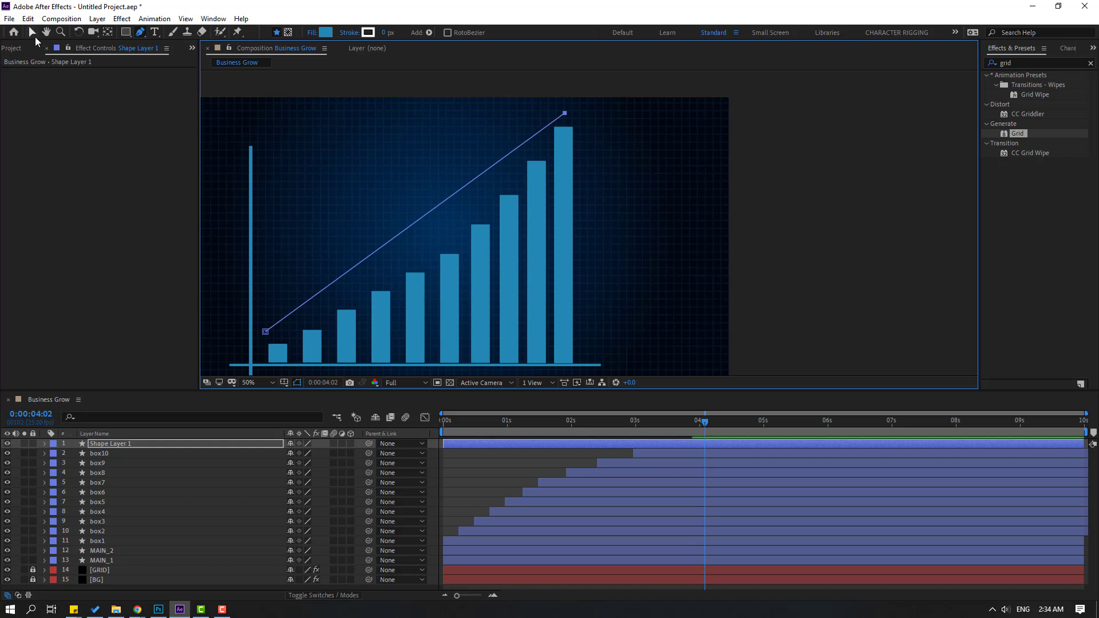
click(32, 32)
- Lower box10's vertical scale to 140% on its end keyframe at 0:00:03:22
click(100, 454)
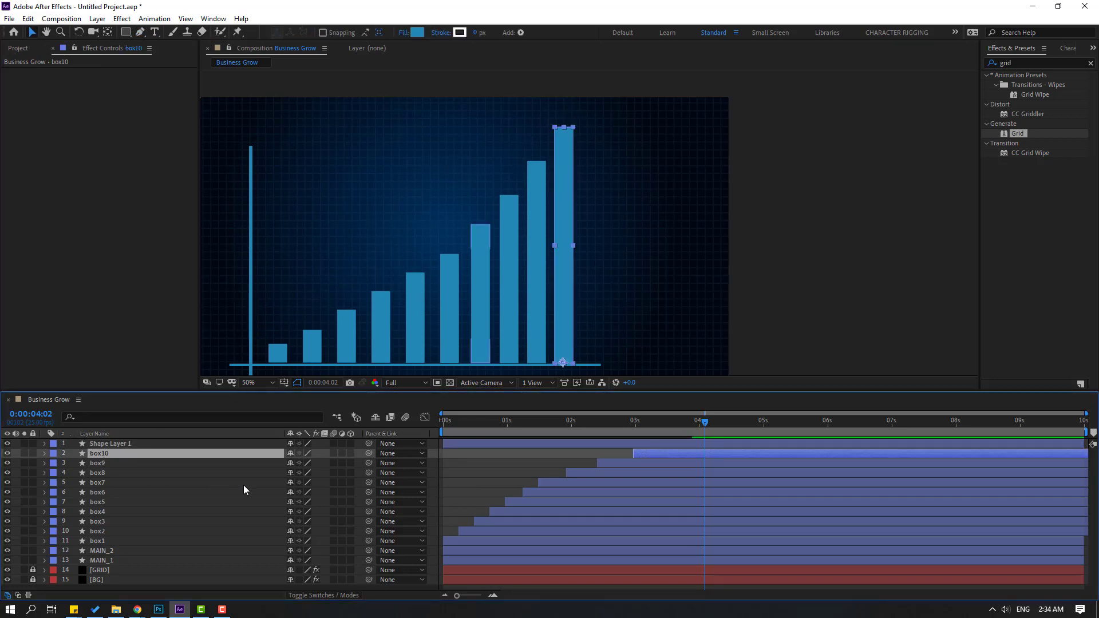
key(s)
click(693, 421)
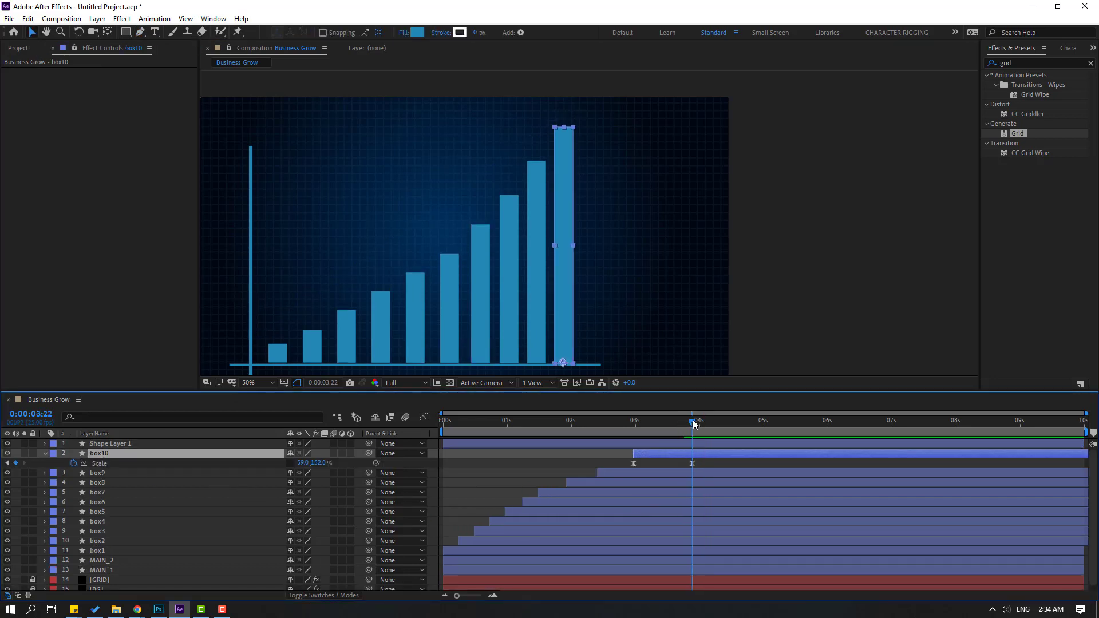
click(692, 463)
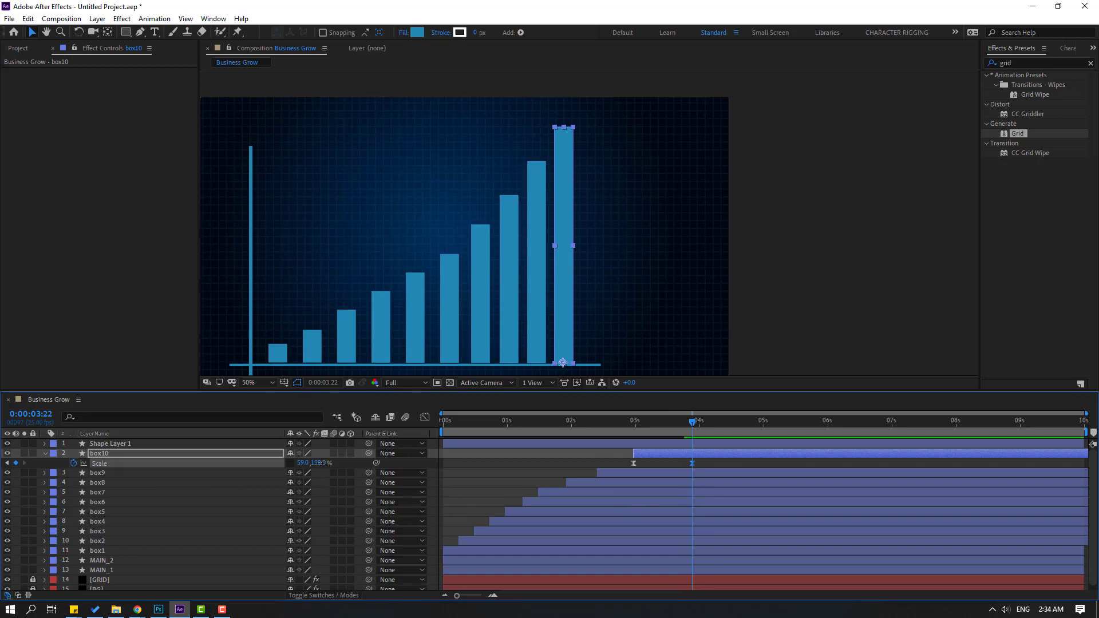
drag(319, 463, 313, 463)
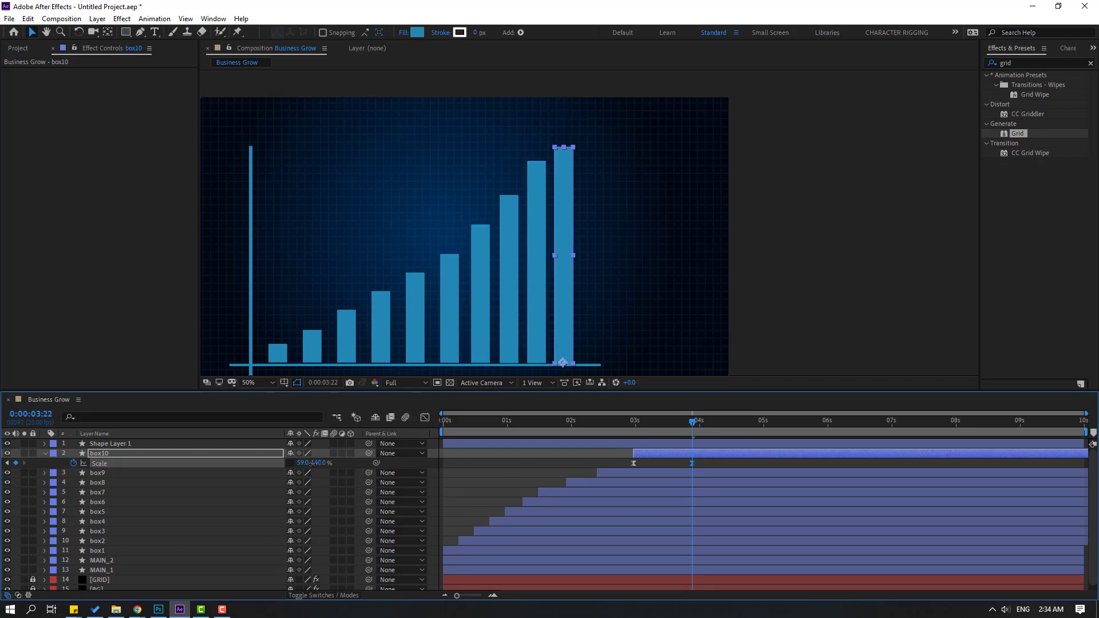
key(F2)
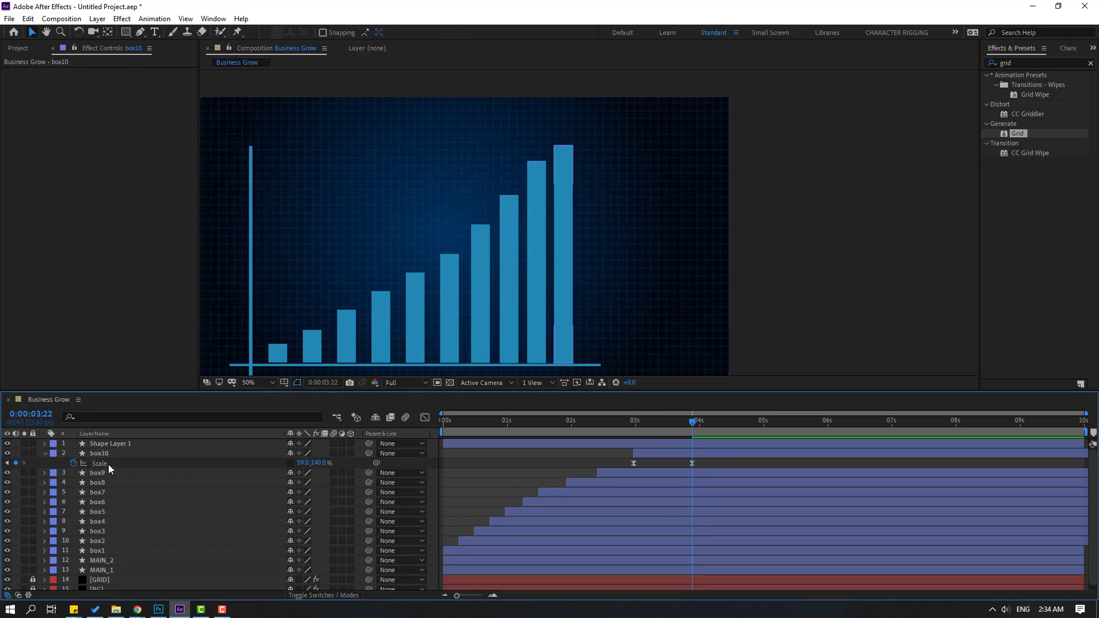
- Rename the diagonal path's shape layer as line and collapse box10's properties
click(113, 445)
key(Return)
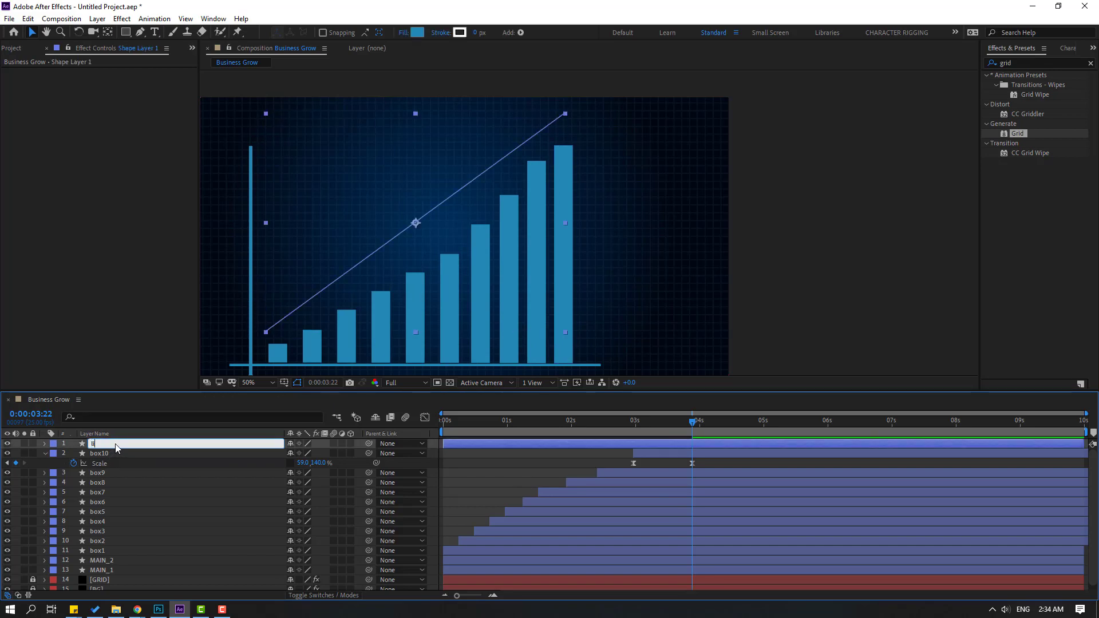
text(line)
key(Return)
click(45, 453)
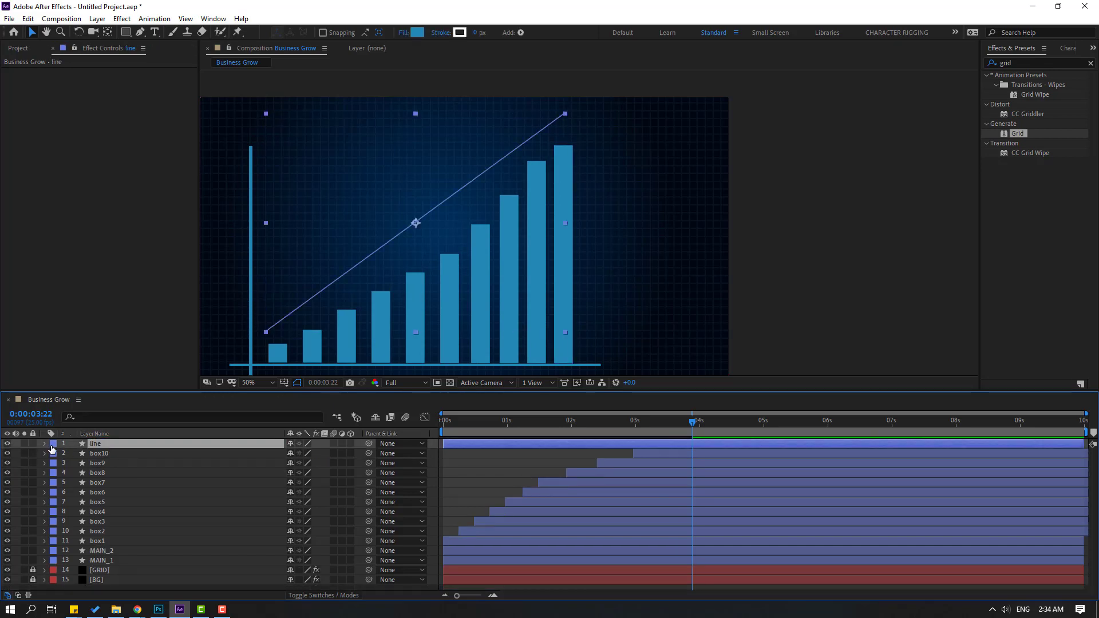
- Set the line layer's fill to None so the curve shape carries no fill
key(F10)
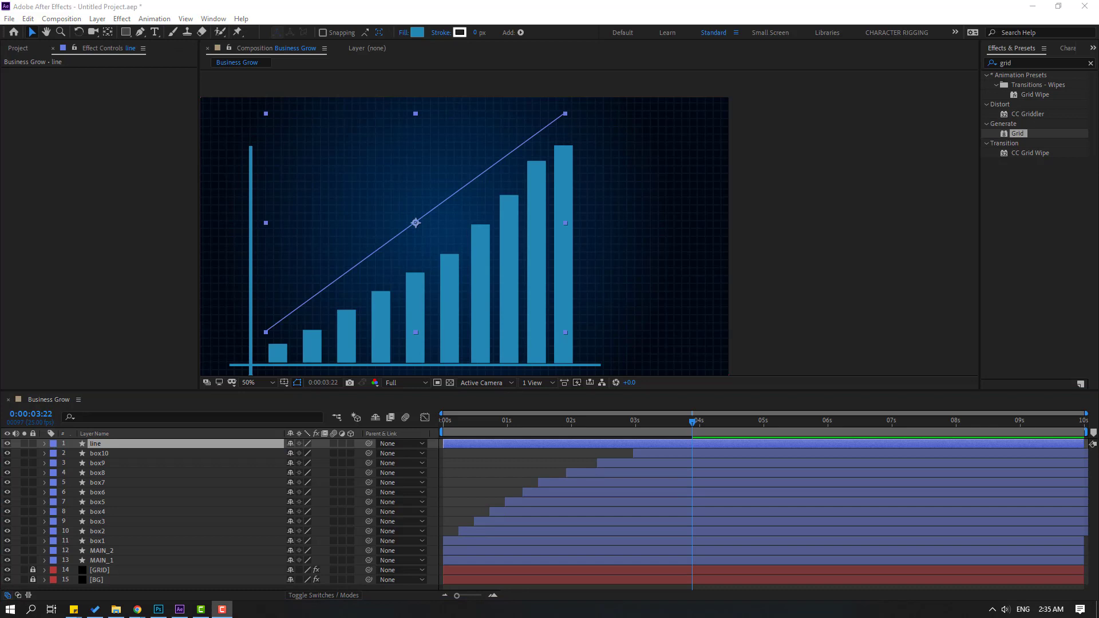
click(403, 33)
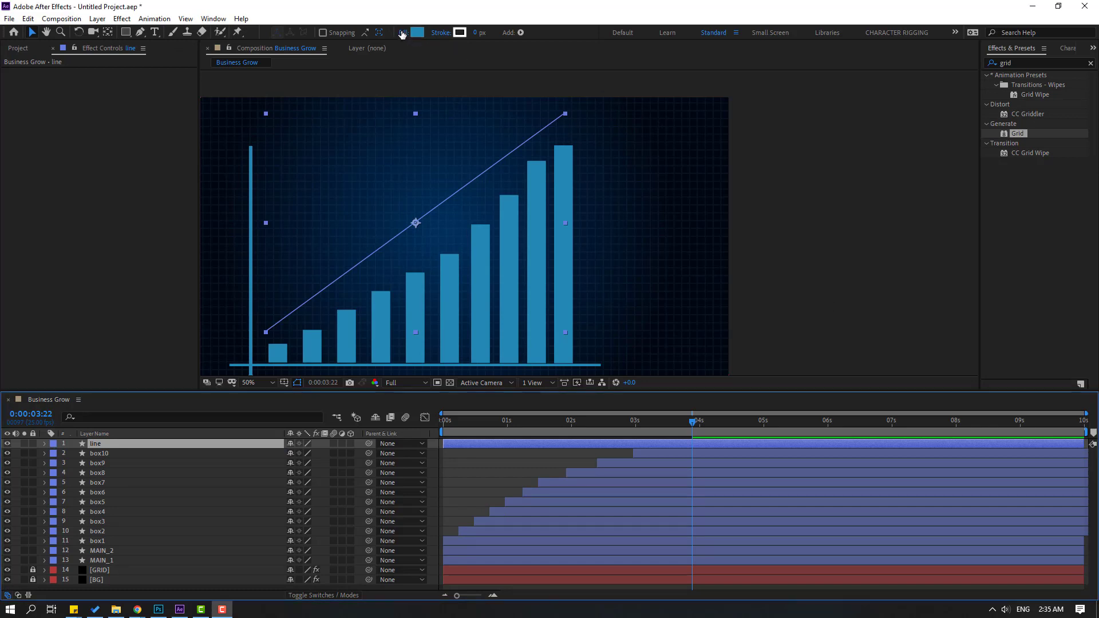
click(385, 268)
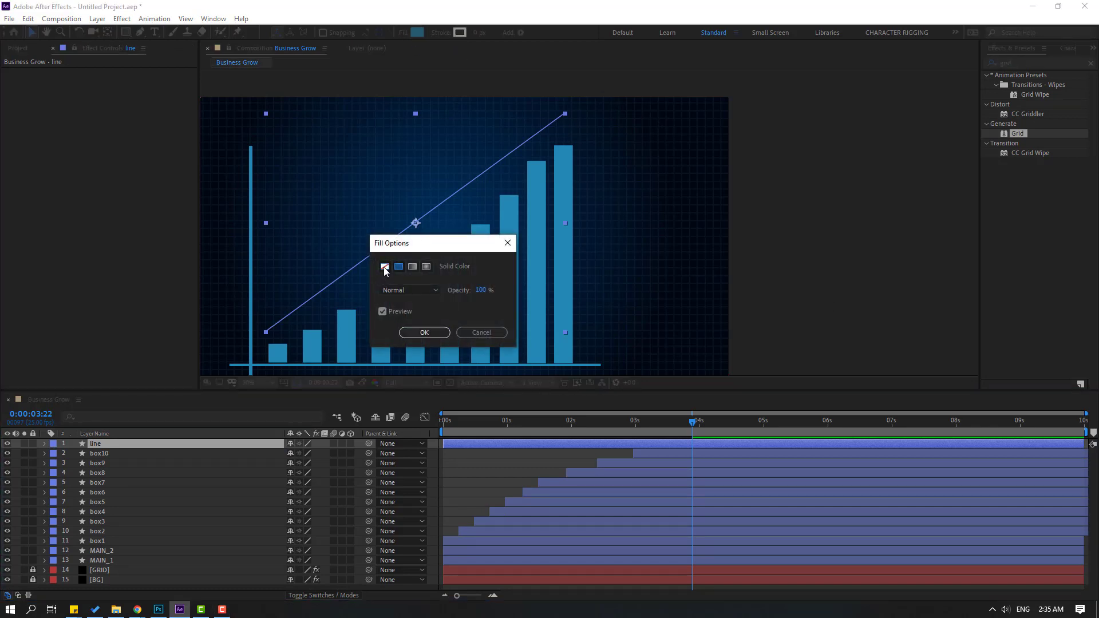
click(424, 333)
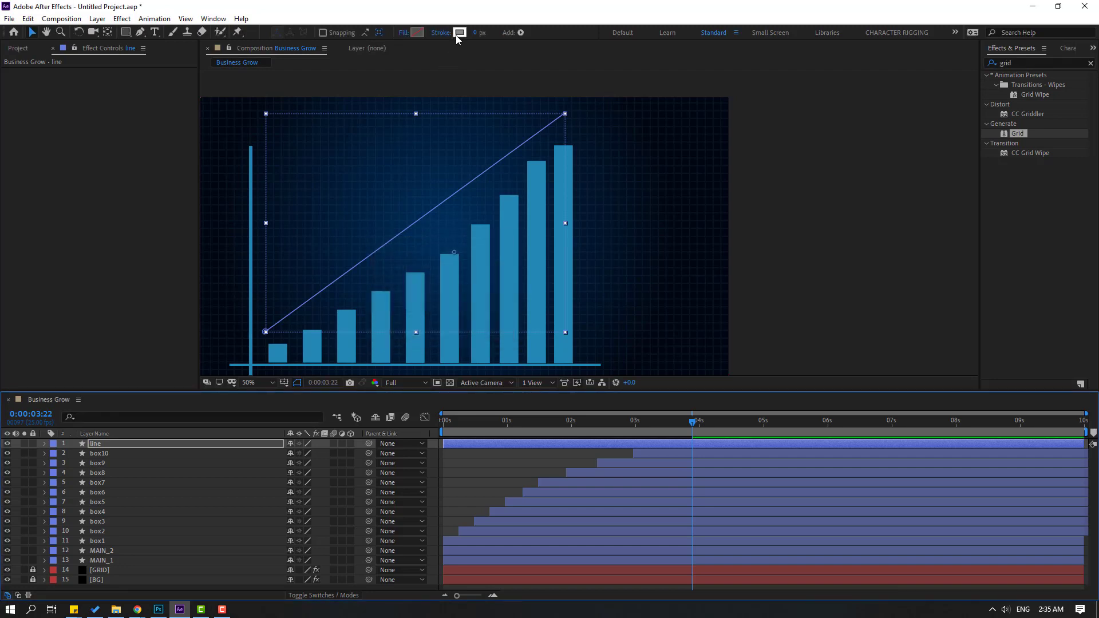
- Give the diagonal line a very pale blue-white stroke 10 px wide
click(457, 36)
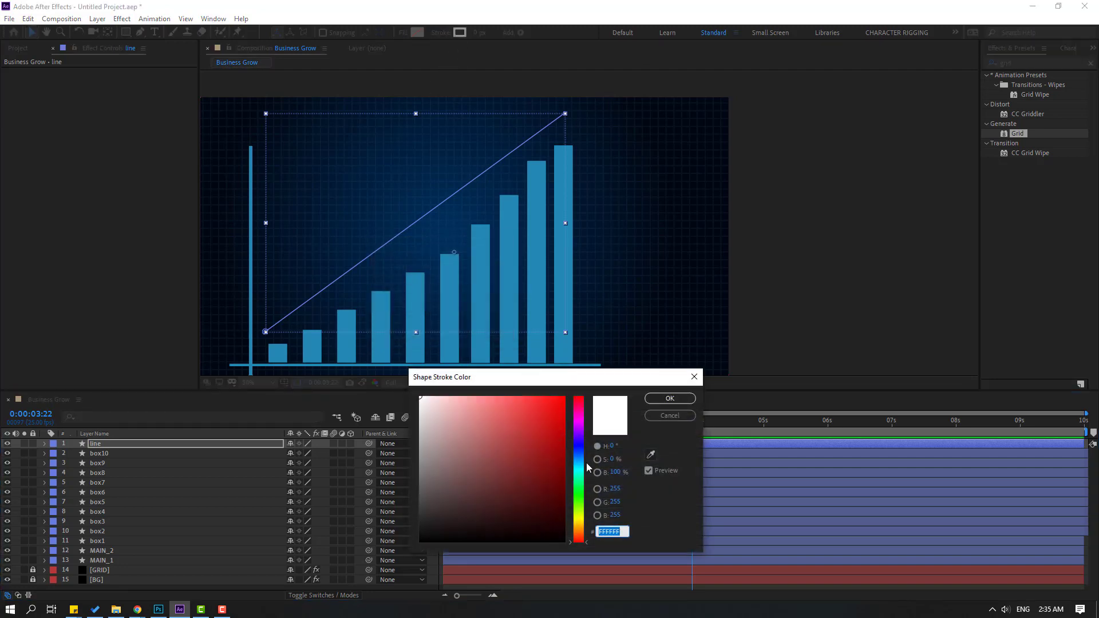
click(430, 398)
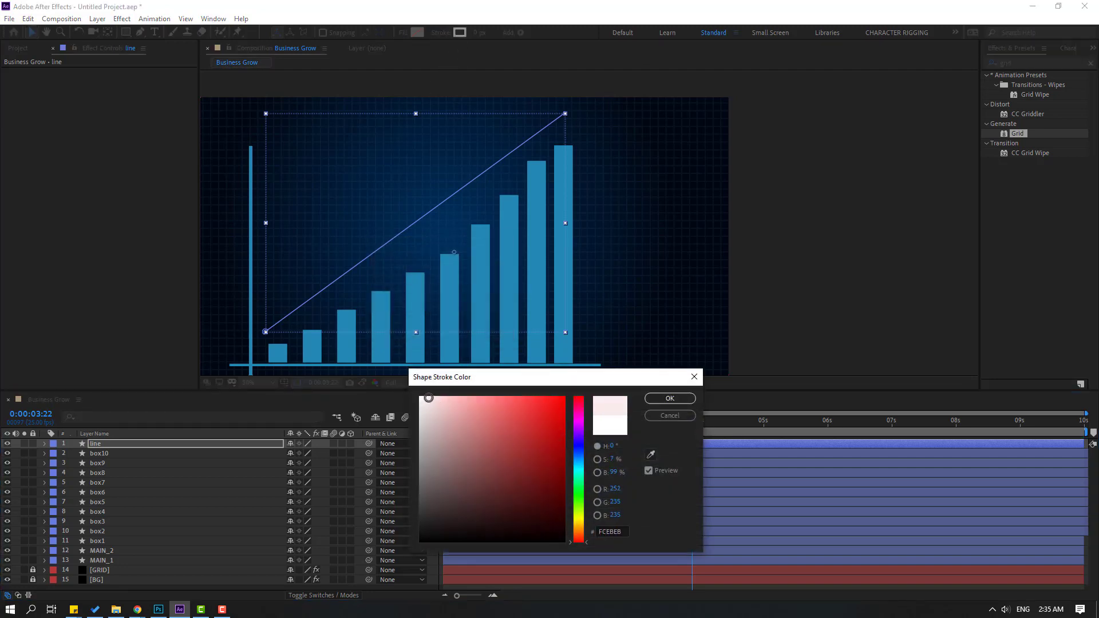
drag(583, 475, 585, 465)
drag(437, 402, 440, 396)
click(664, 416)
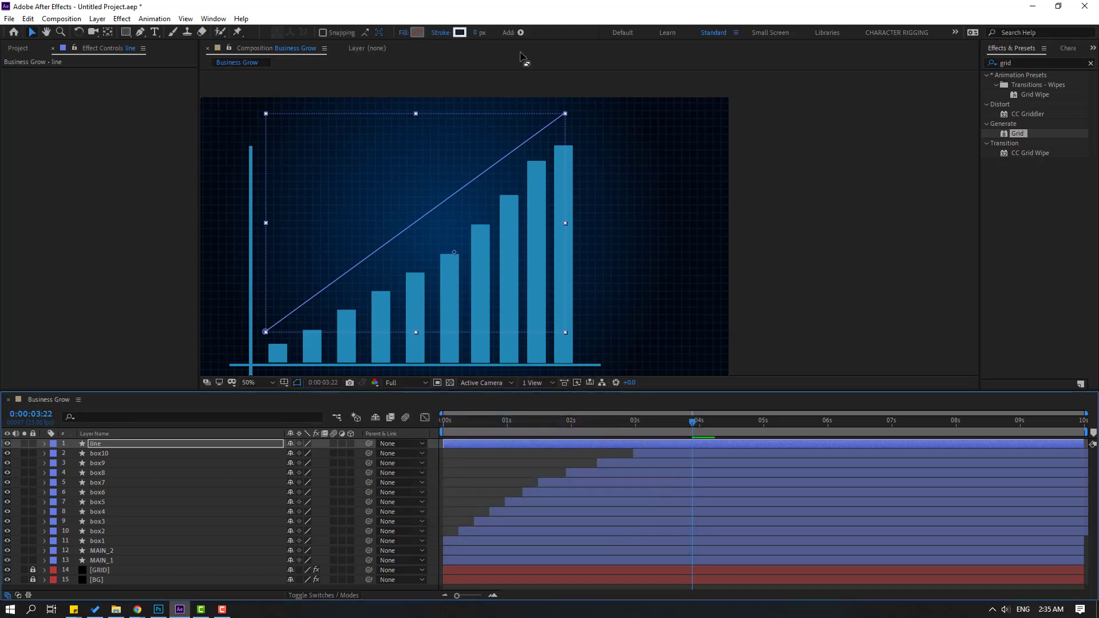
drag(476, 33, 484, 32)
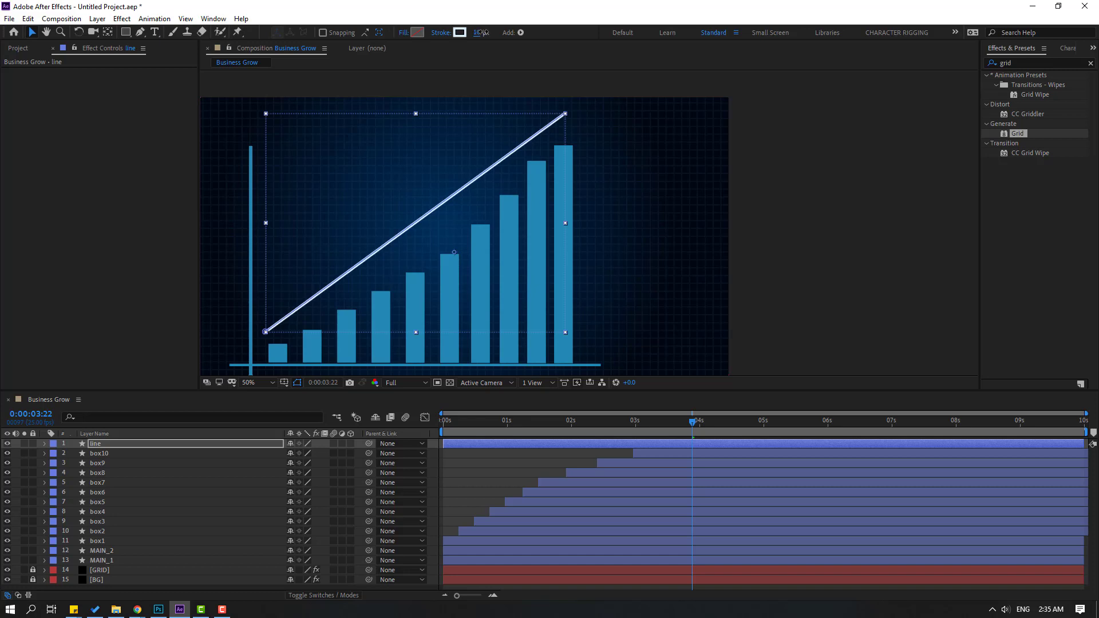
click(532, 463)
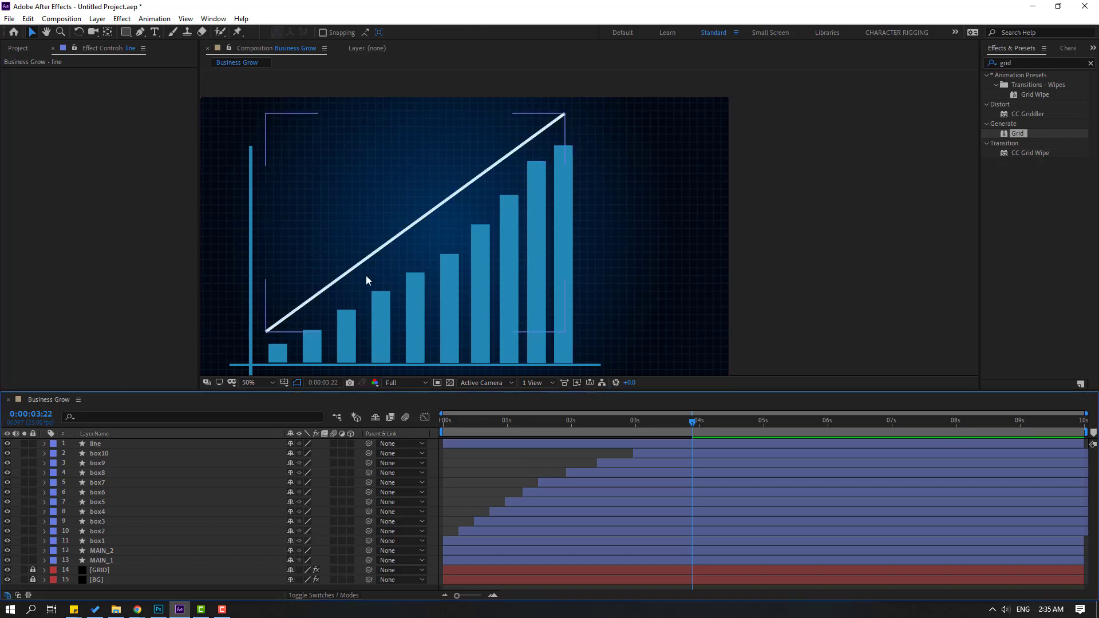
- Bend the straight line into an upward-sweeping curve above the bars by pulling Bezier handles out of both end points with the Convert Vertex tool
click(98, 443)
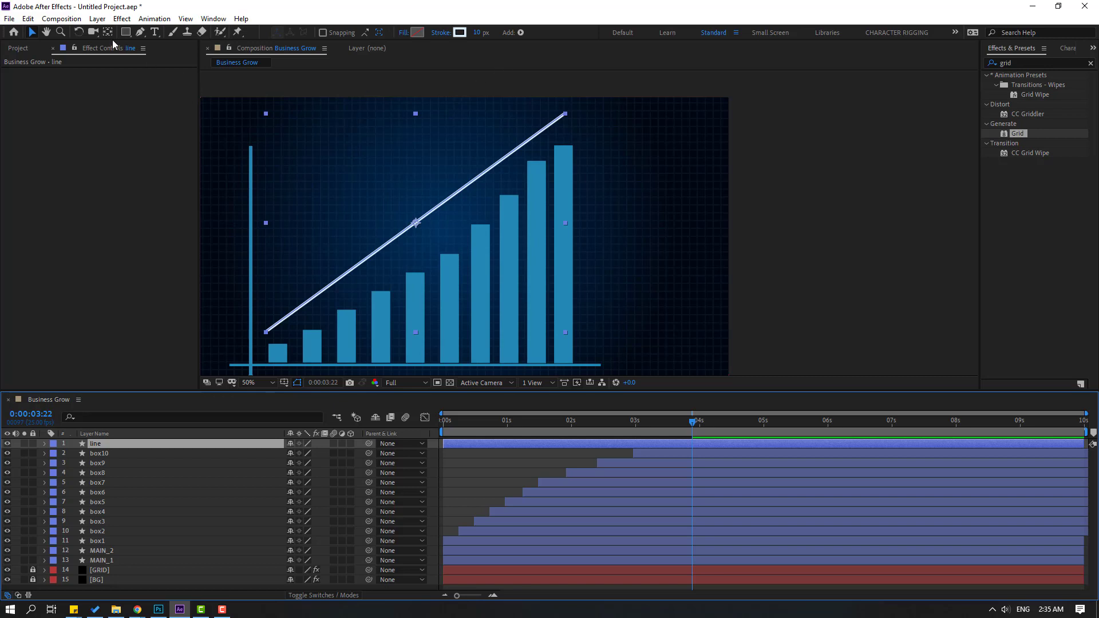
drag(140, 32, 222, 73)
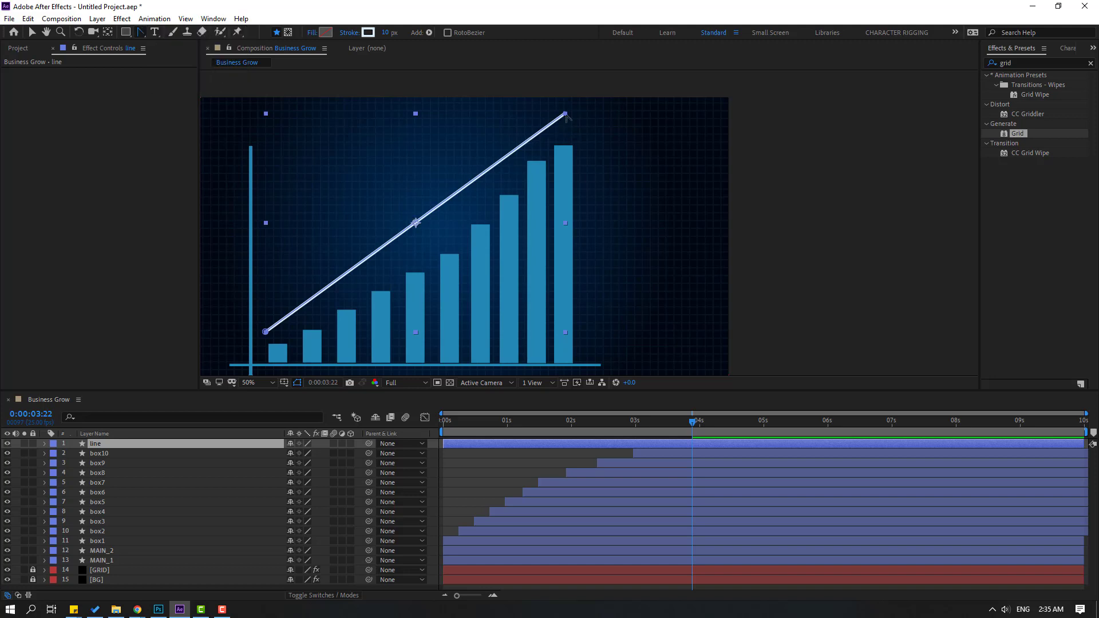
drag(565, 113, 629, 37)
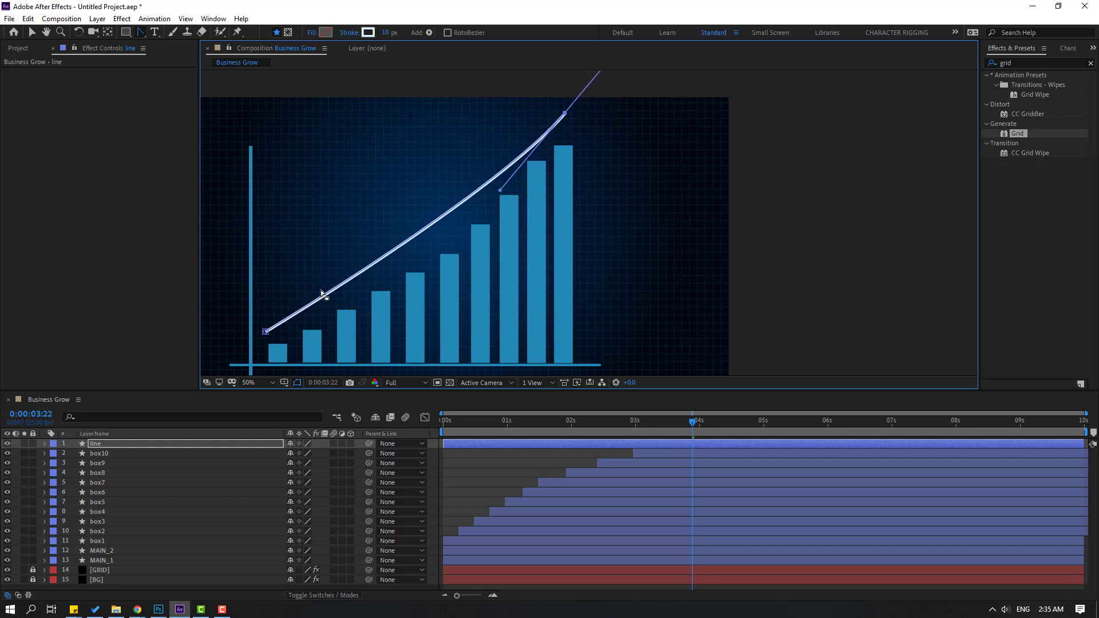
drag(265, 332, 362, 294)
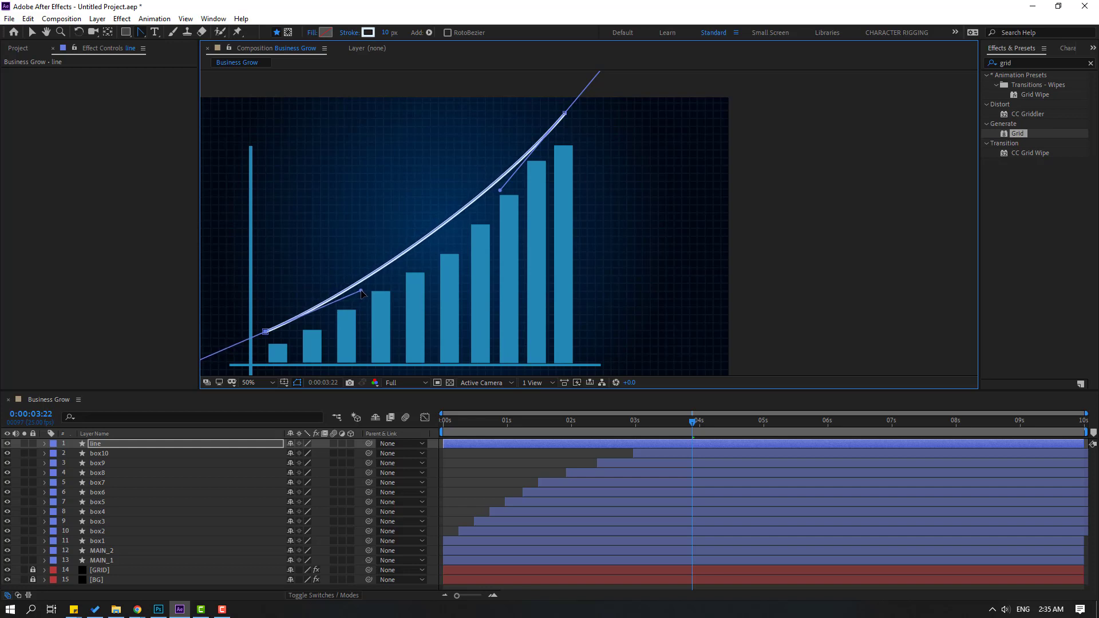
click(32, 32)
click(484, 480)
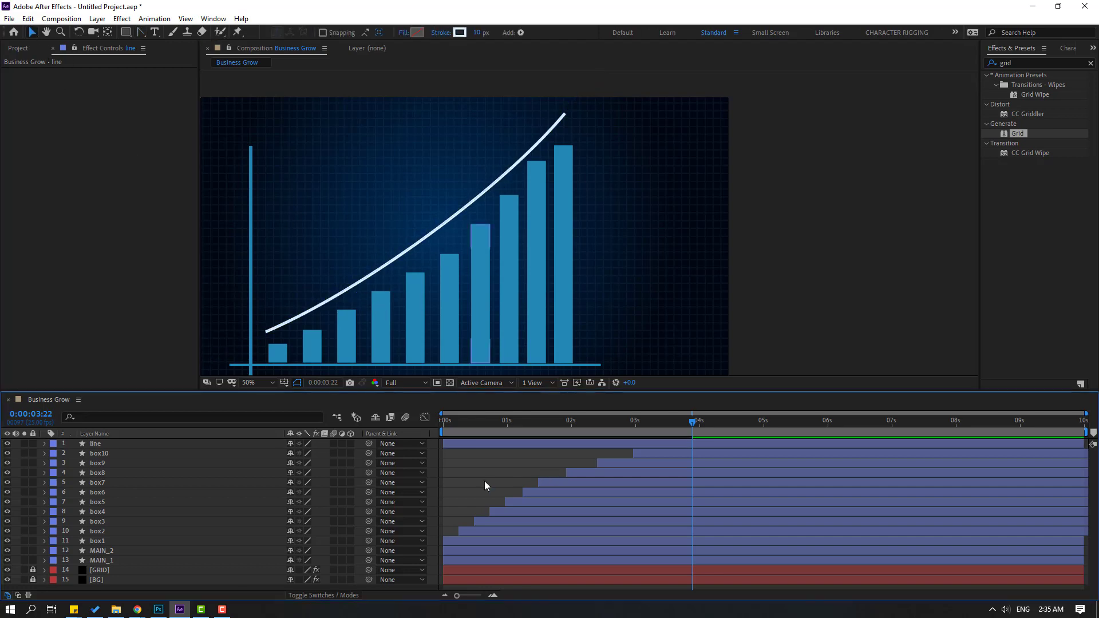
- Add Trim Paths to the line layer and expand its properties
click(91, 443)
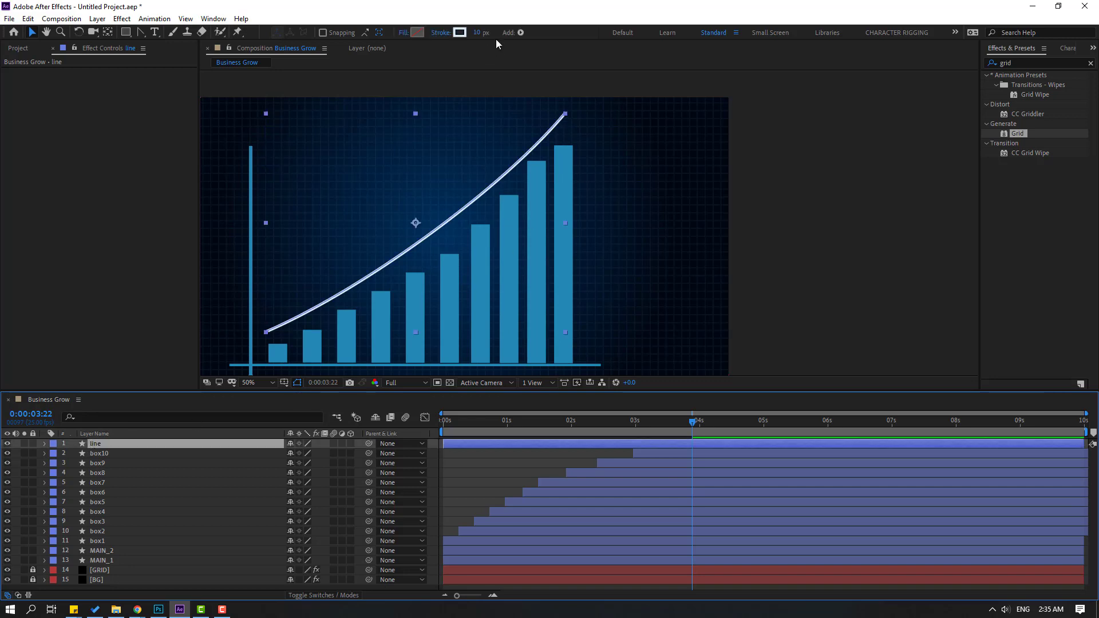
click(521, 33)
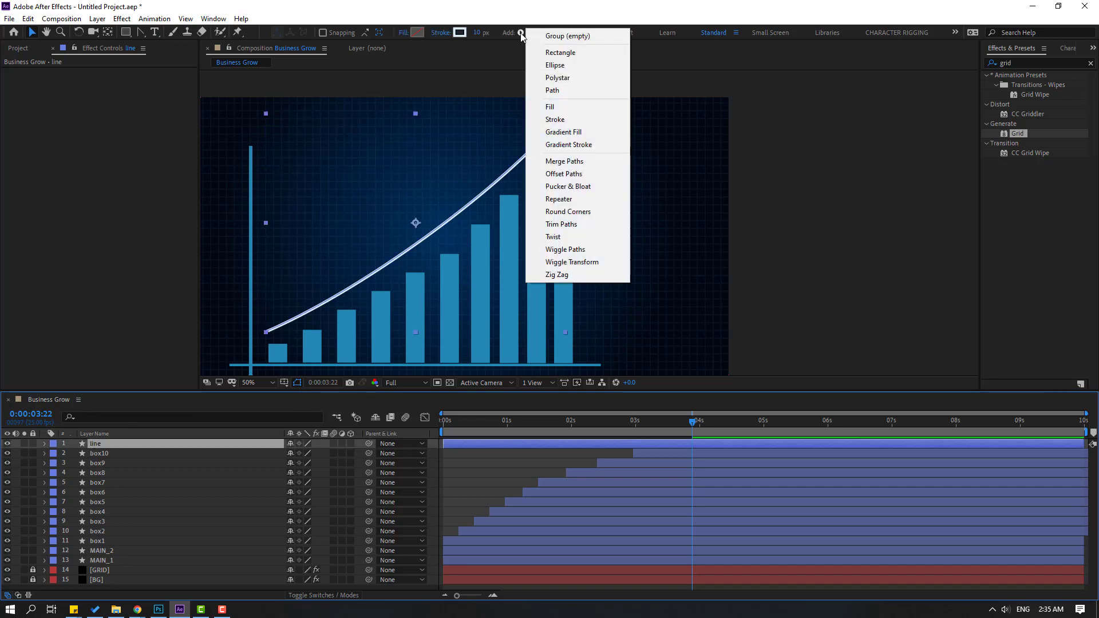
click(559, 225)
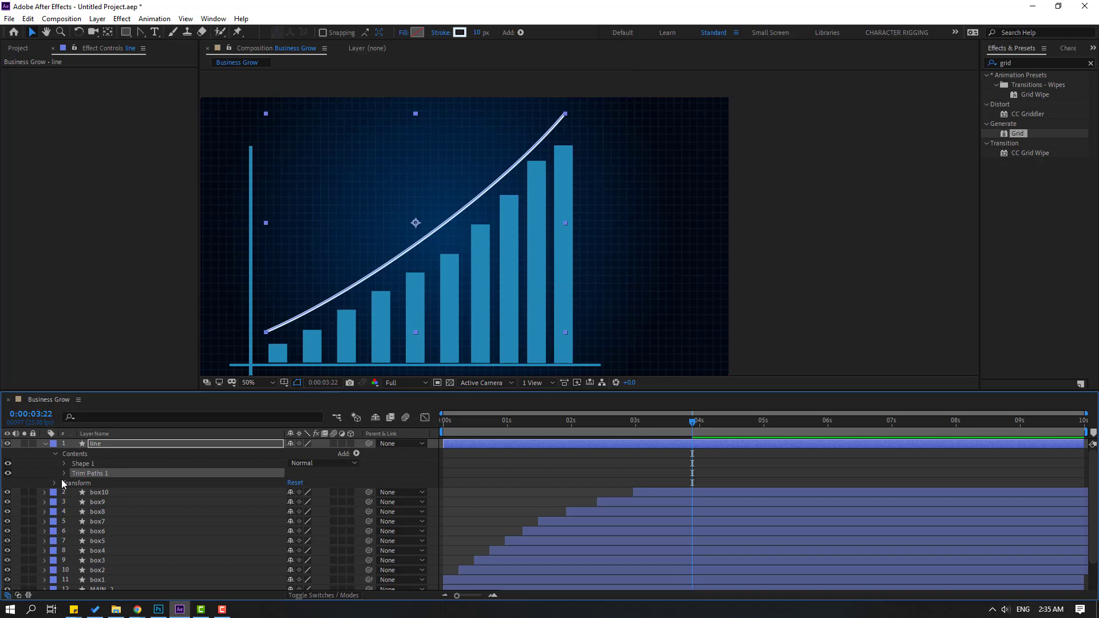
click(62, 474)
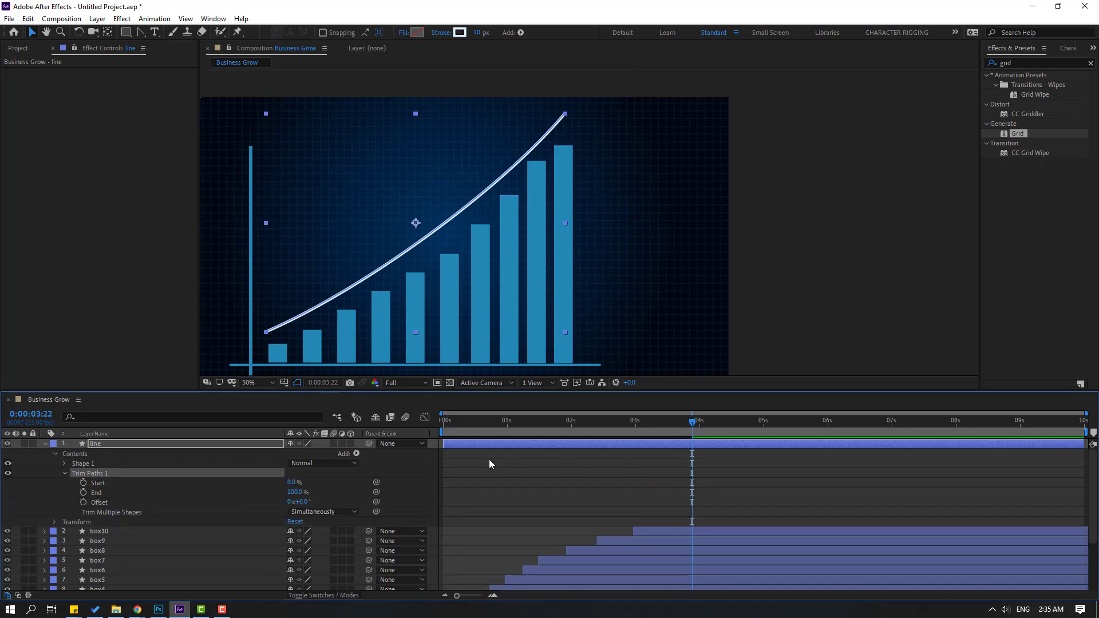
- Keyframe the line's Trim Paths End from 0% at 0:00:00:00 to 100% at 0:00:03:22
drag(558, 424, 443, 424)
click(241, 493)
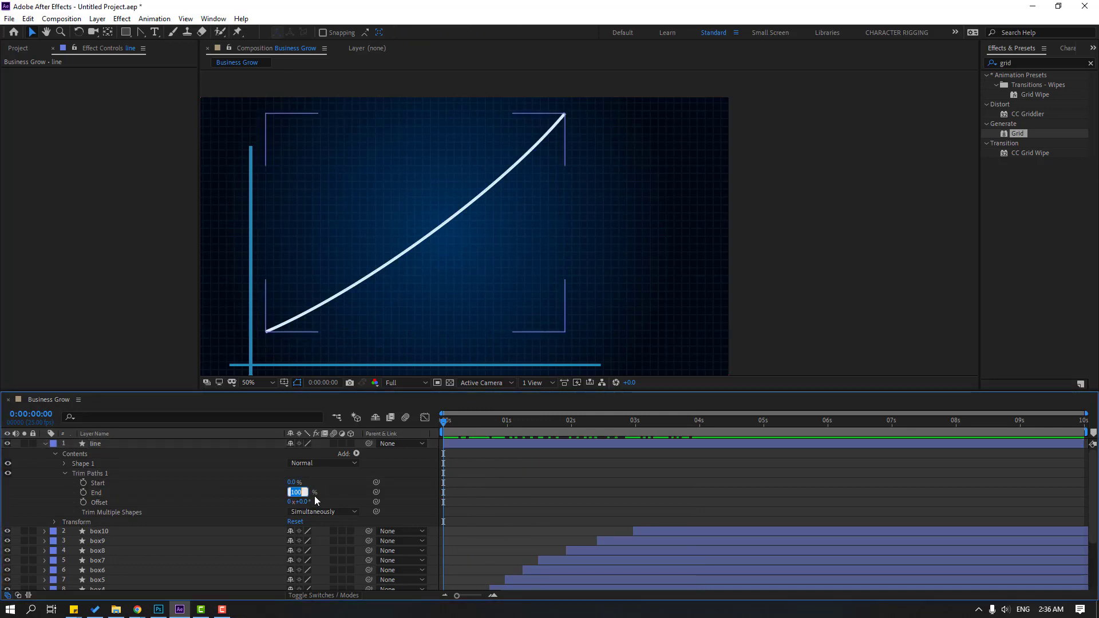
text(0)
key(Return)
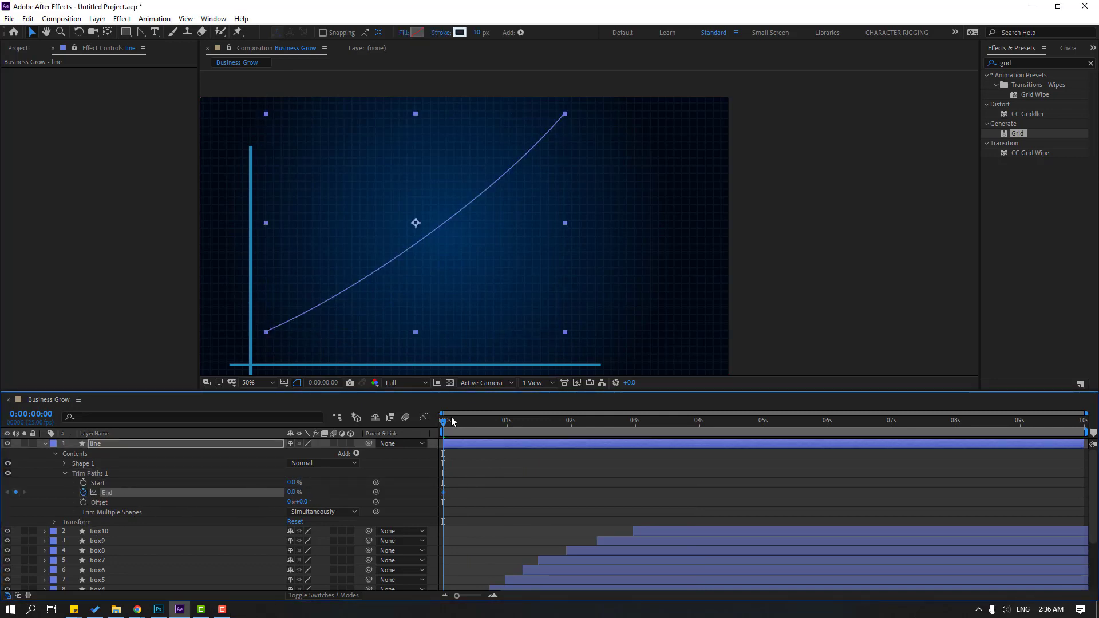
drag(452, 422, 691, 412)
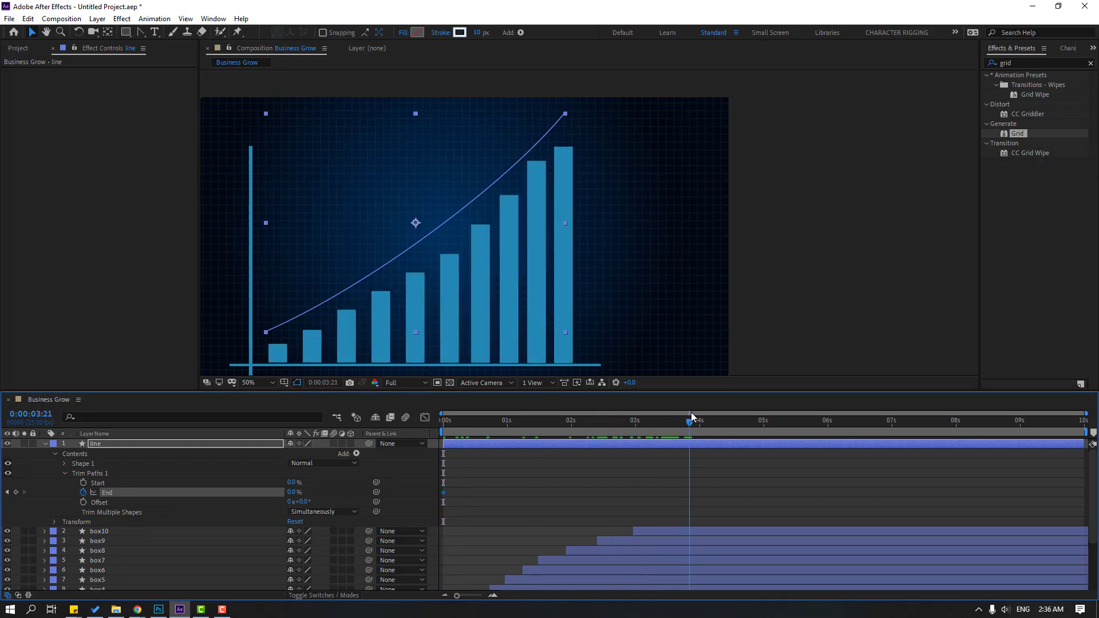
text(100)
key(Return)
- Apply Easy Ease to both Trim Paths End keyframes of the line layer
drag(715, 487, 443, 493)
right_click(445, 491)
mouse_move(549, 484)
click(616, 521)
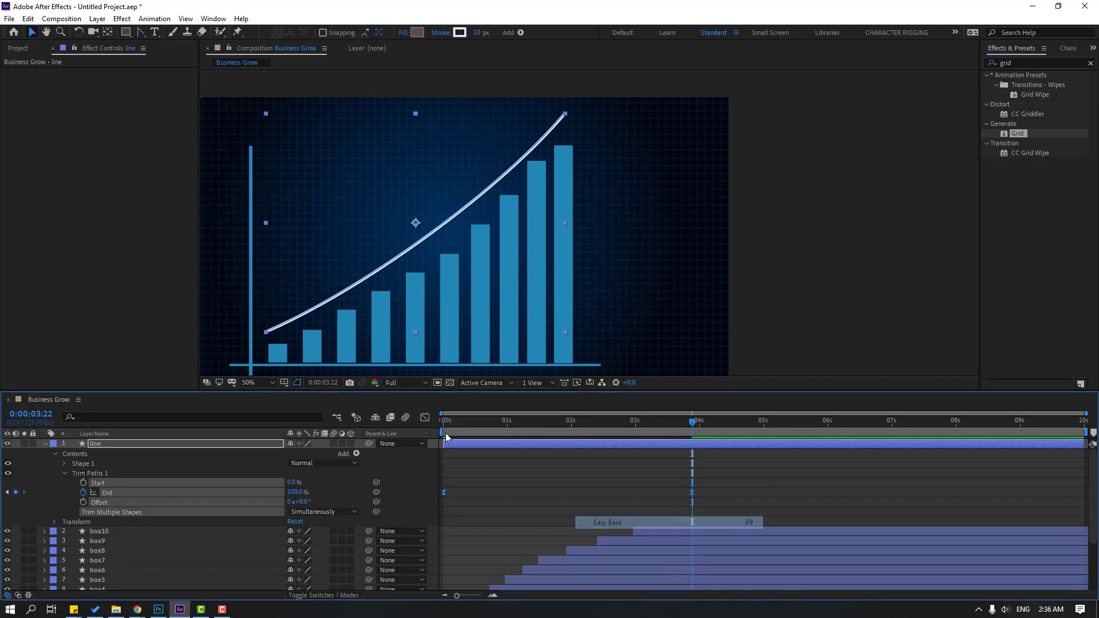
- Lengthen the ease on both End keyframes in the speed graph so speed peaks at about 2 seconds, and preview the line's growth
click(425, 417)
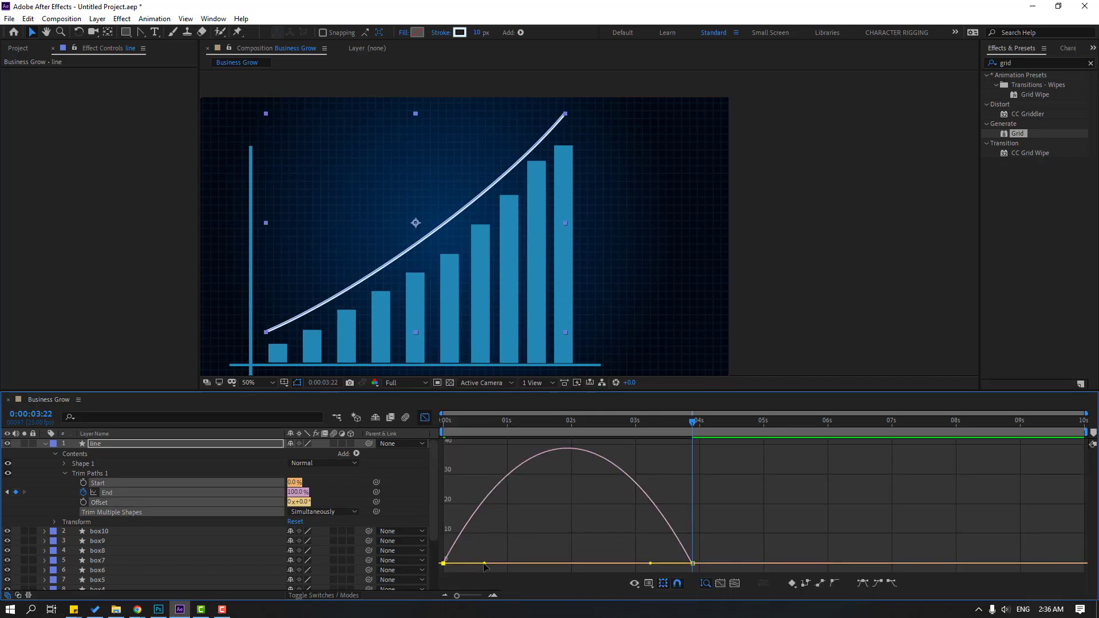
drag(484, 566, 568, 566)
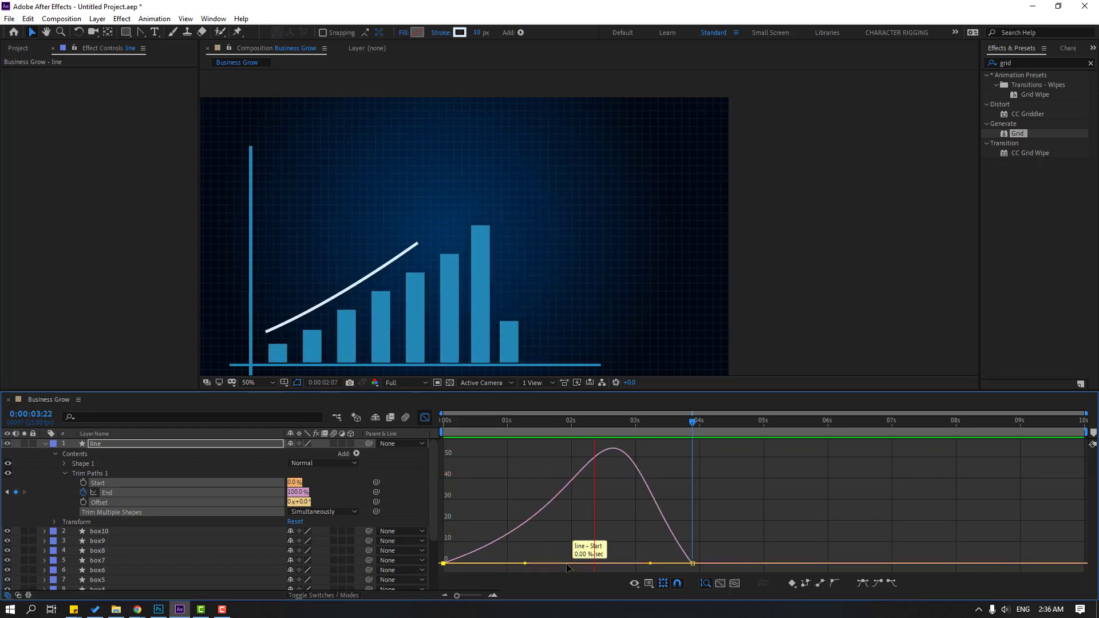
key(space)
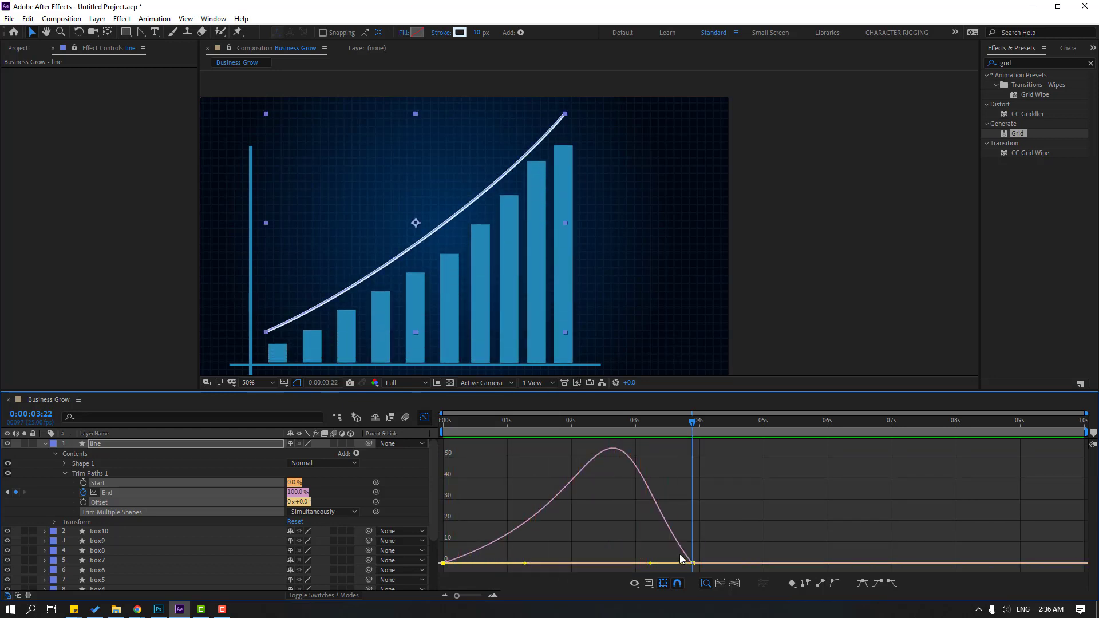
drag(664, 547, 627, 565)
key(space)
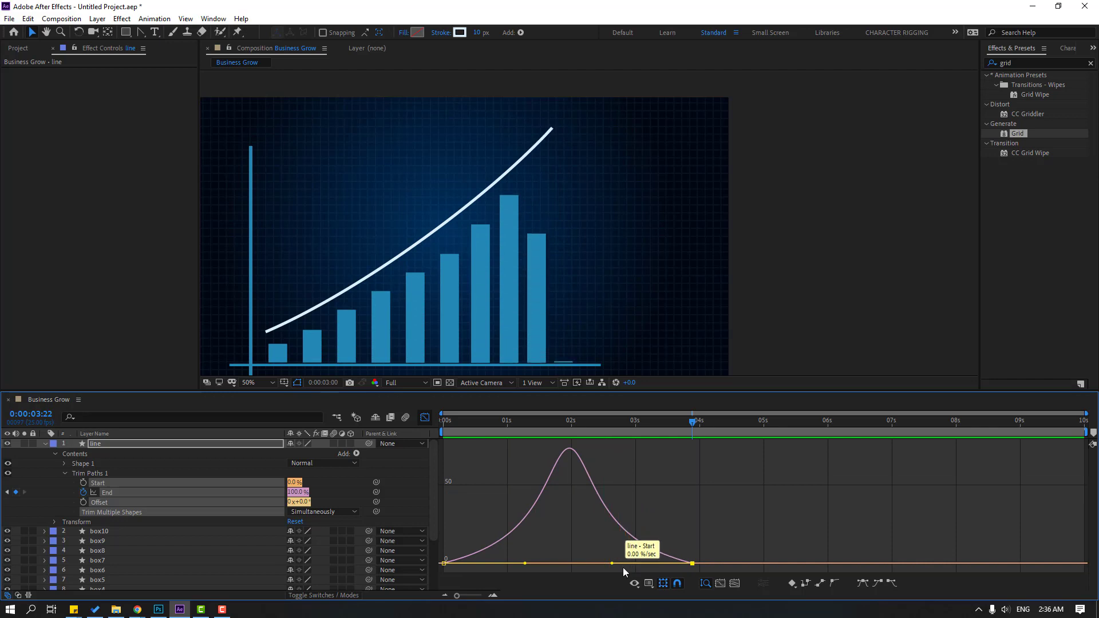
key(space)
click(424, 420)
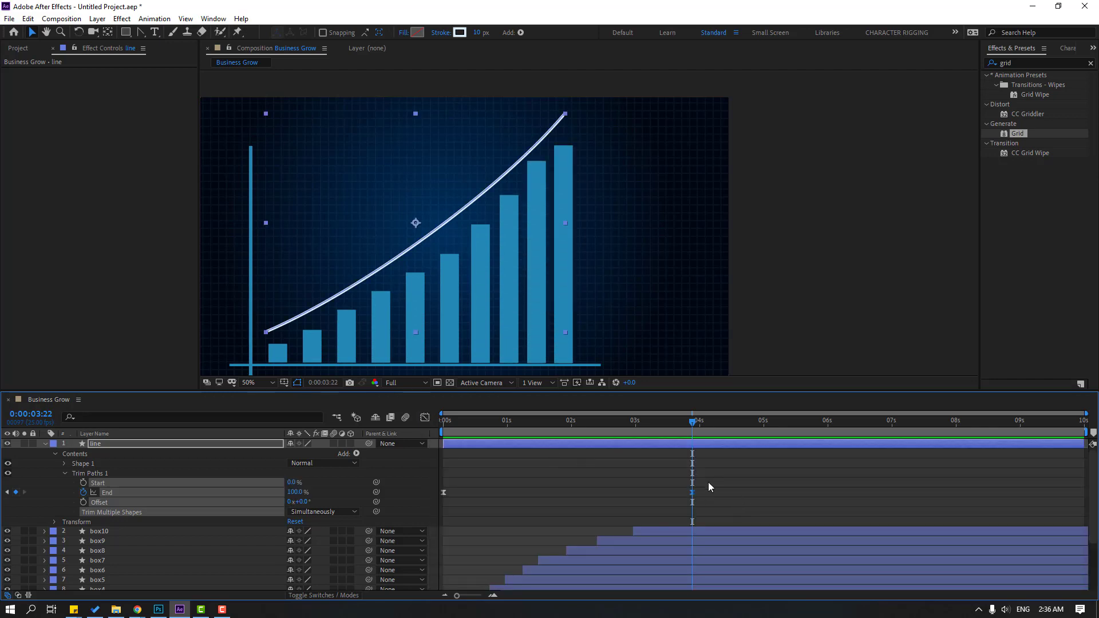
- Move the line's final Trim Paths End keyframe to about 5.3 seconds and preview the slower growth
drag(693, 493, 786, 490)
key(space)
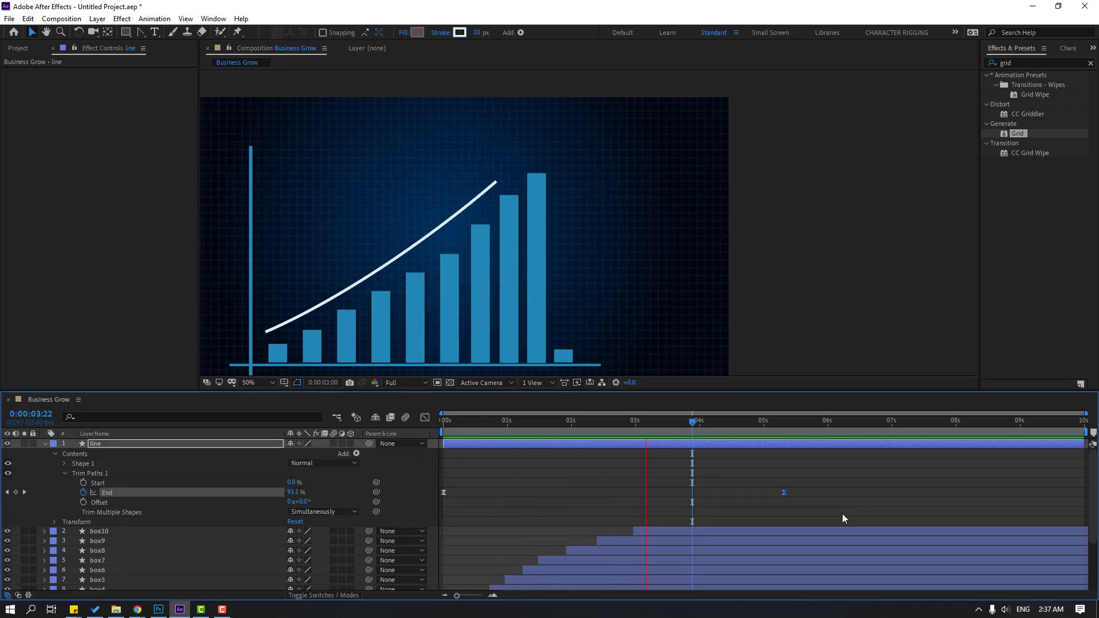
click(747, 424)
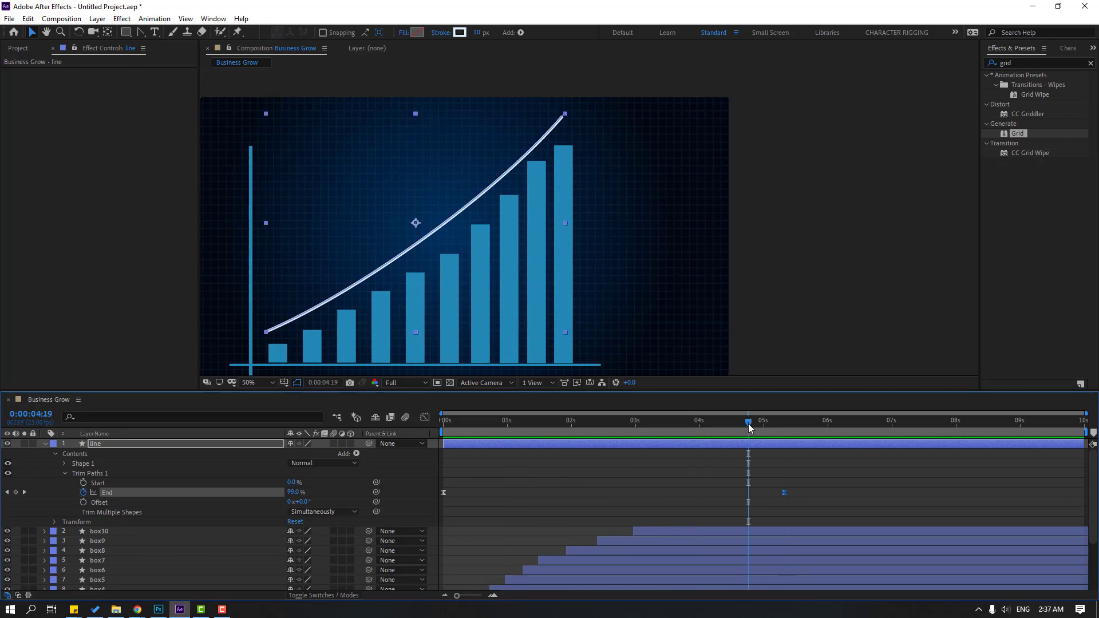
- Create a Trace Path null from the line's Path property with the Create Nulls From Paths script
click(64, 464)
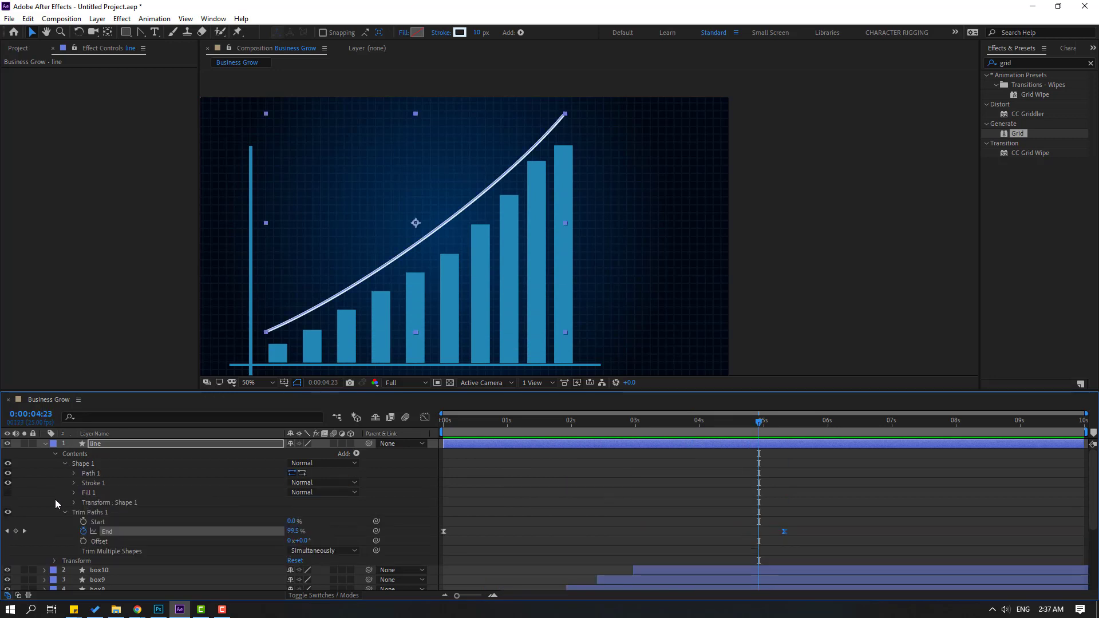
click(74, 473)
click(108, 485)
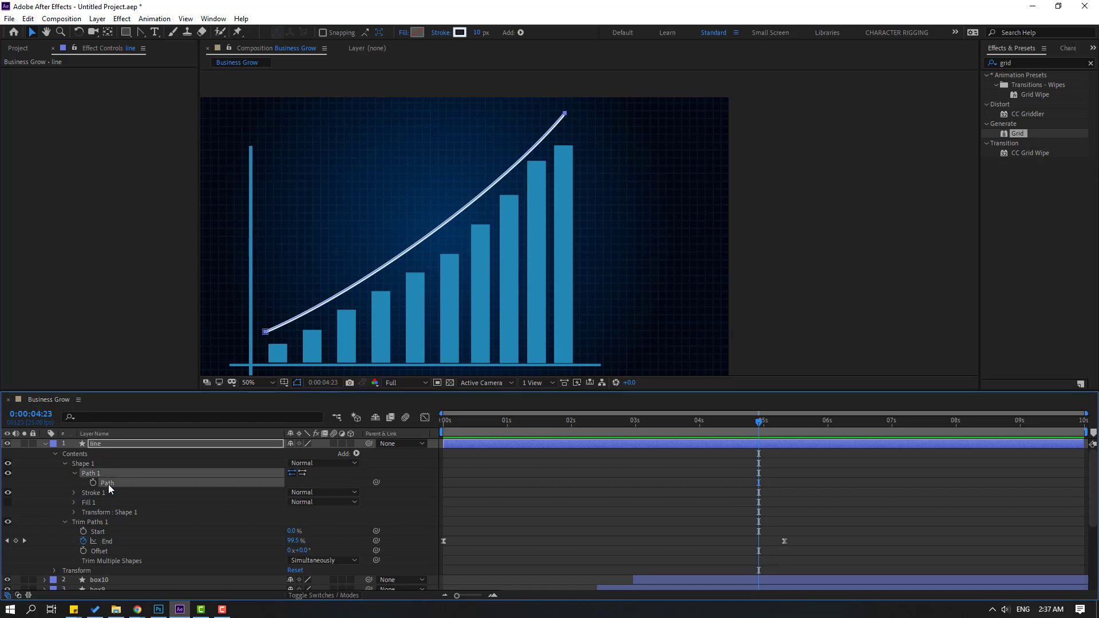
click(213, 19)
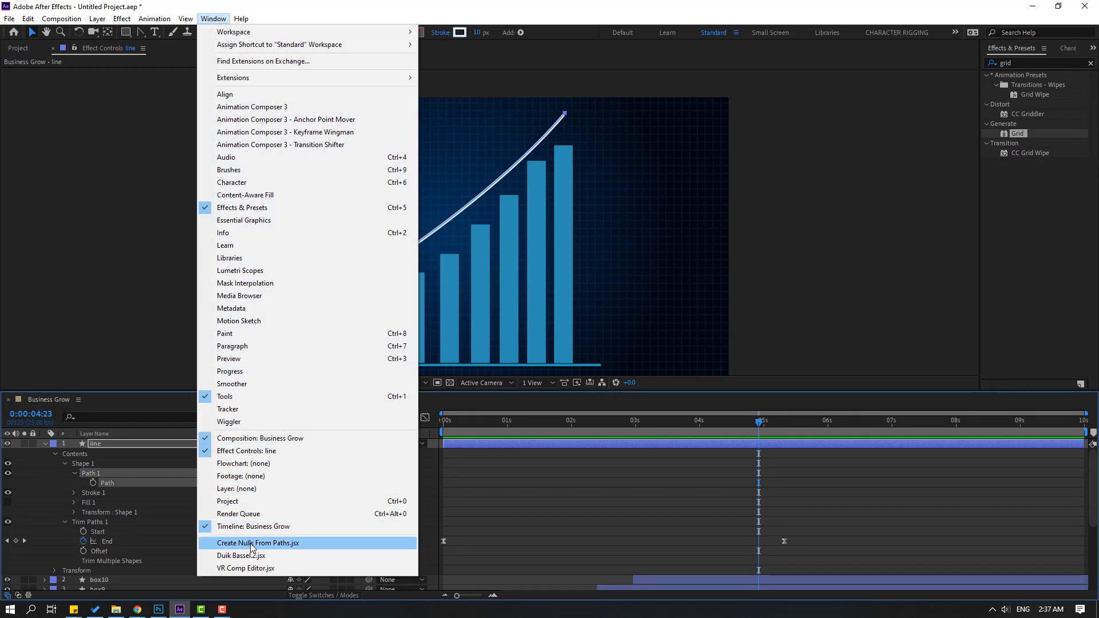
click(292, 544)
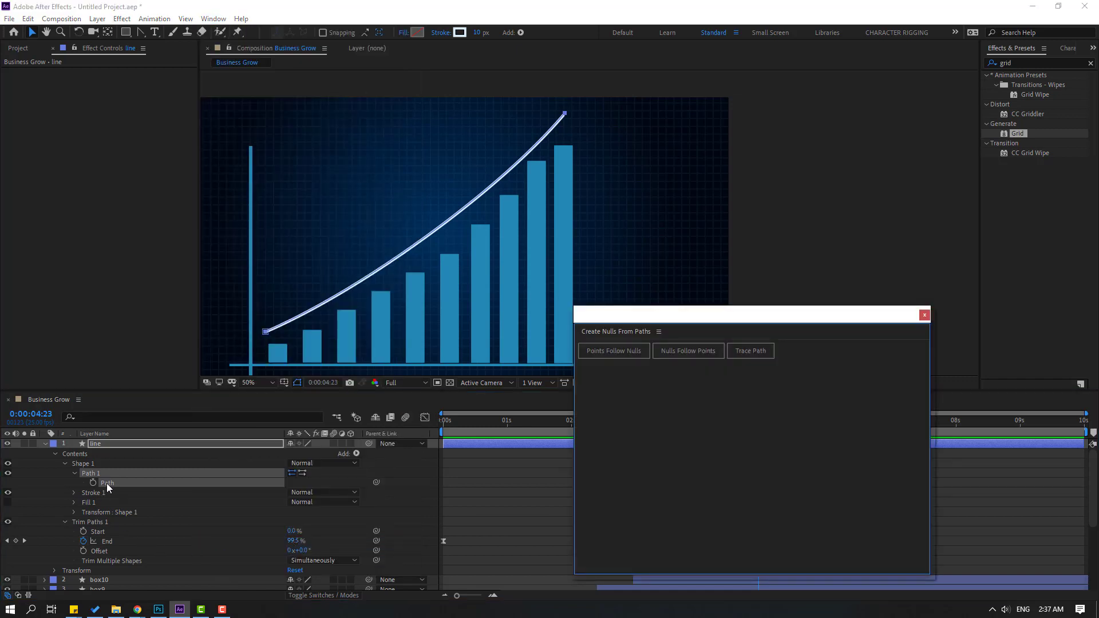
click(755, 355)
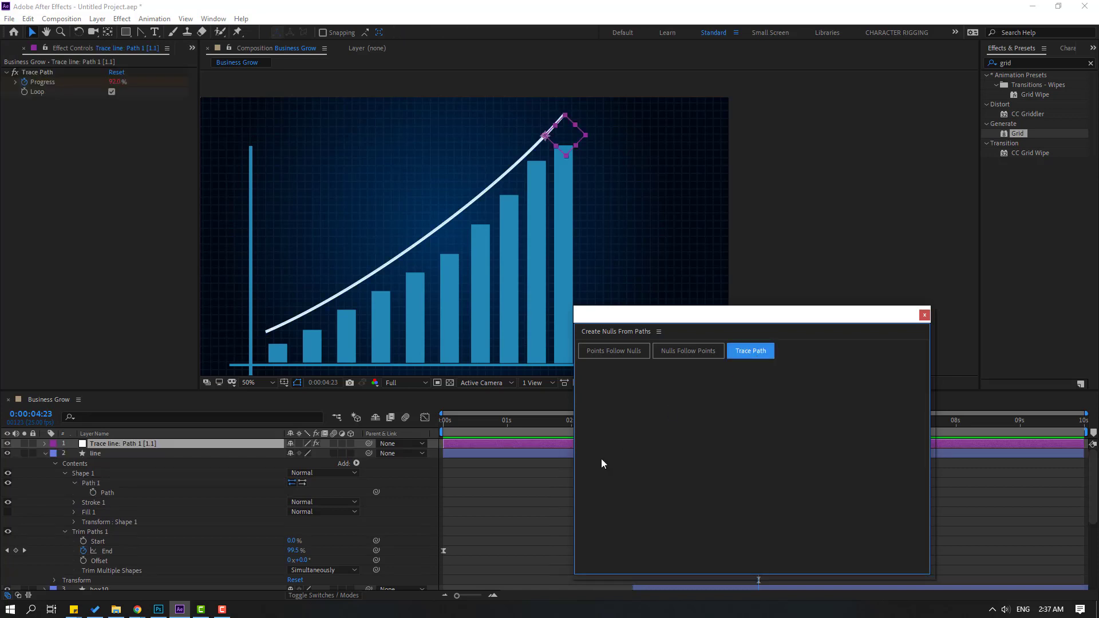
drag(743, 322, 466, 324)
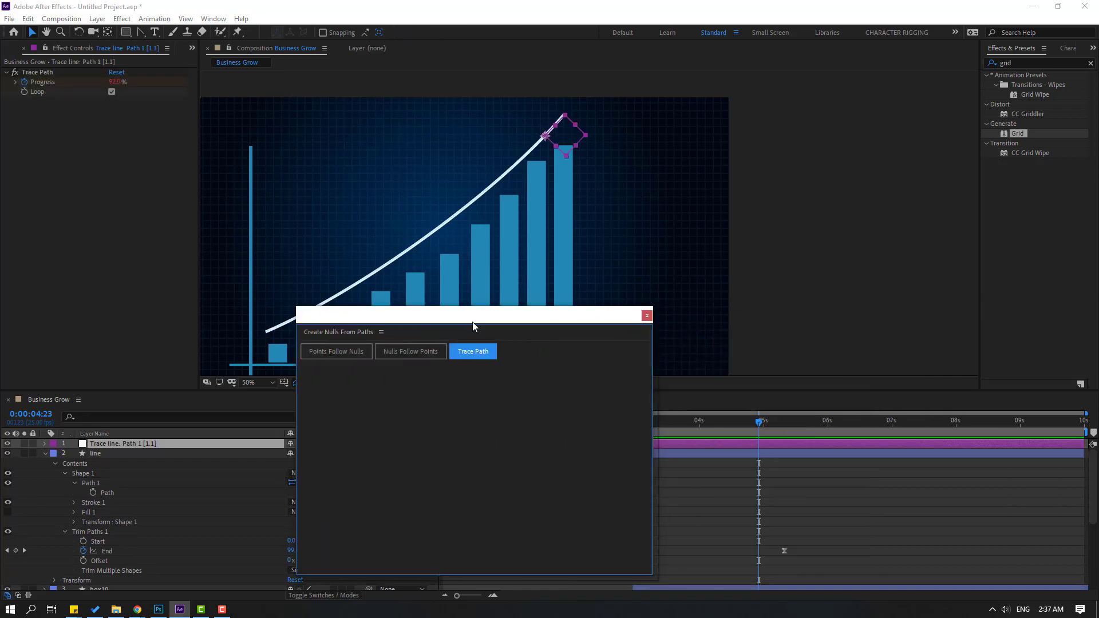
- Close the Create Nulls From Paths window and clear the looping expression from the Trace line null's Trace Path Progress property
click(647, 316)
drag(757, 430, 487, 430)
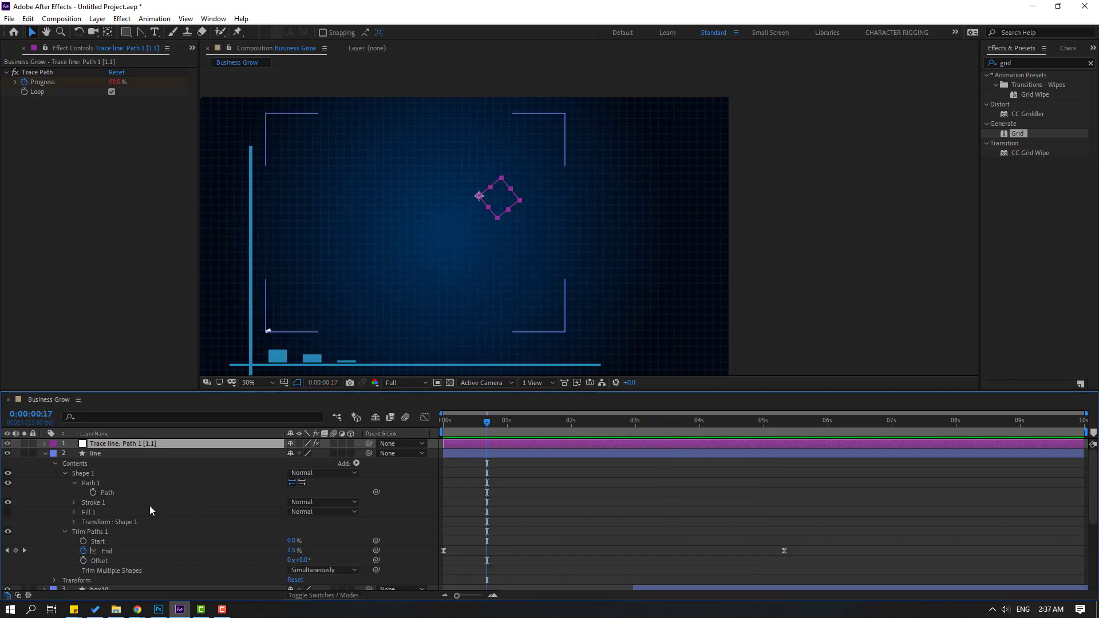
click(45, 444)
click(55, 454)
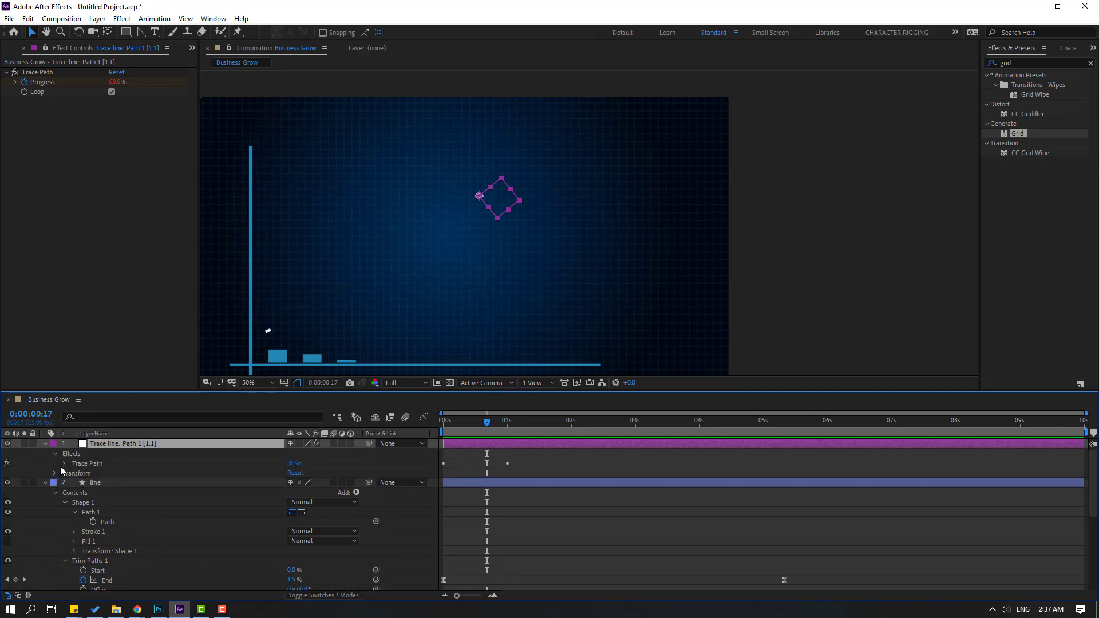
click(63, 463)
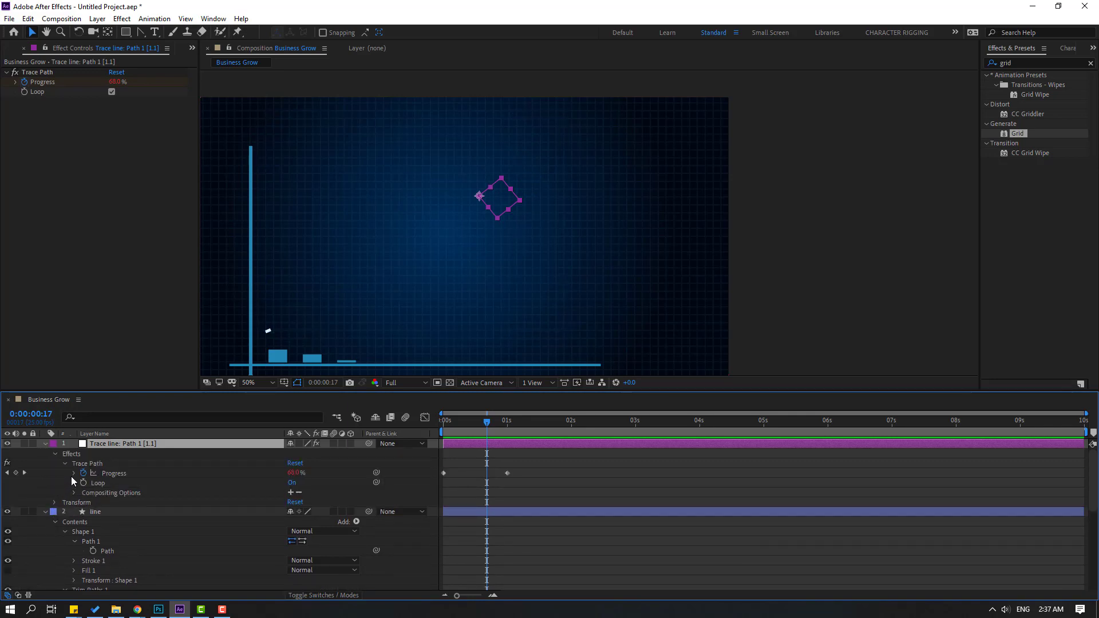
click(73, 474)
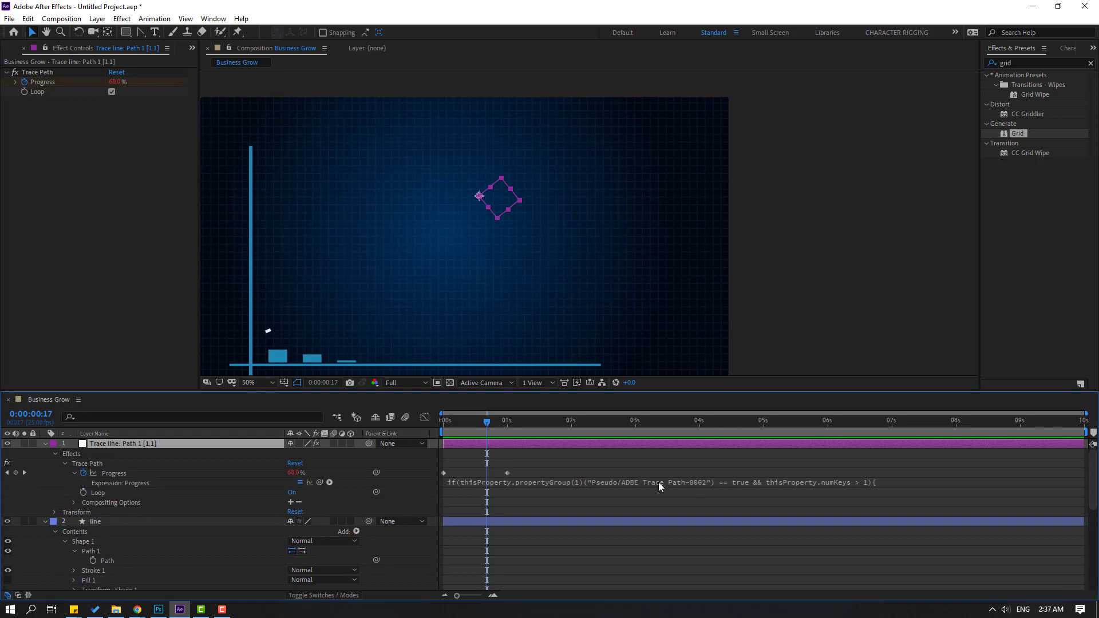
click(658, 482)
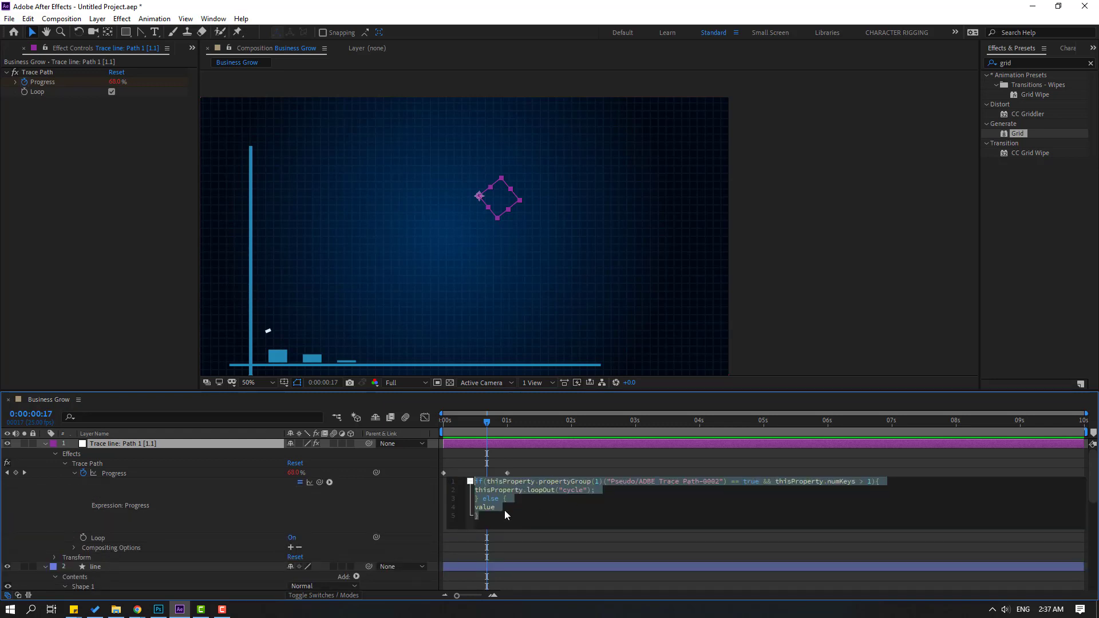
key(BackSpace)
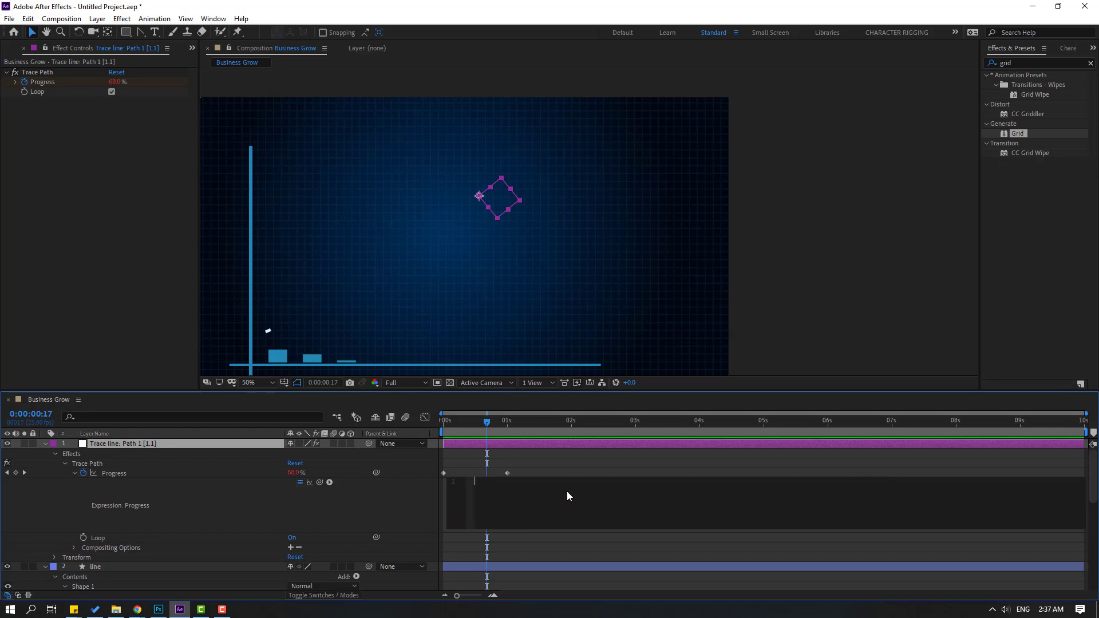
click(884, 472)
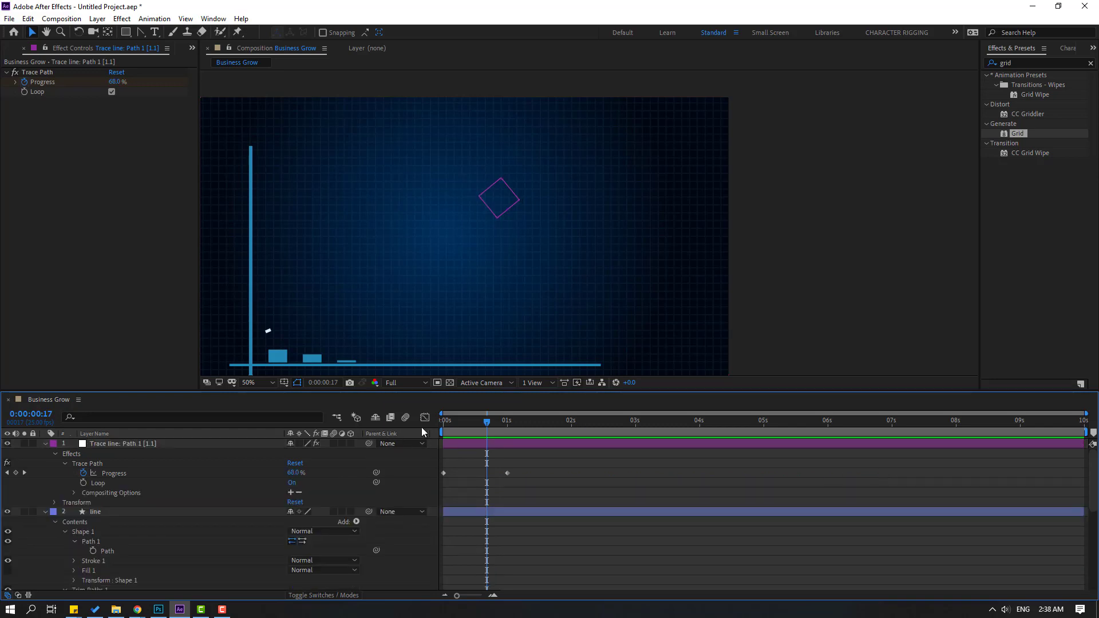
- Link the null's Trace Path Progress to the line layer's Trim Paths End and scrub to about 0:00:01:10 to check the motion
drag(435, 421, 470, 429)
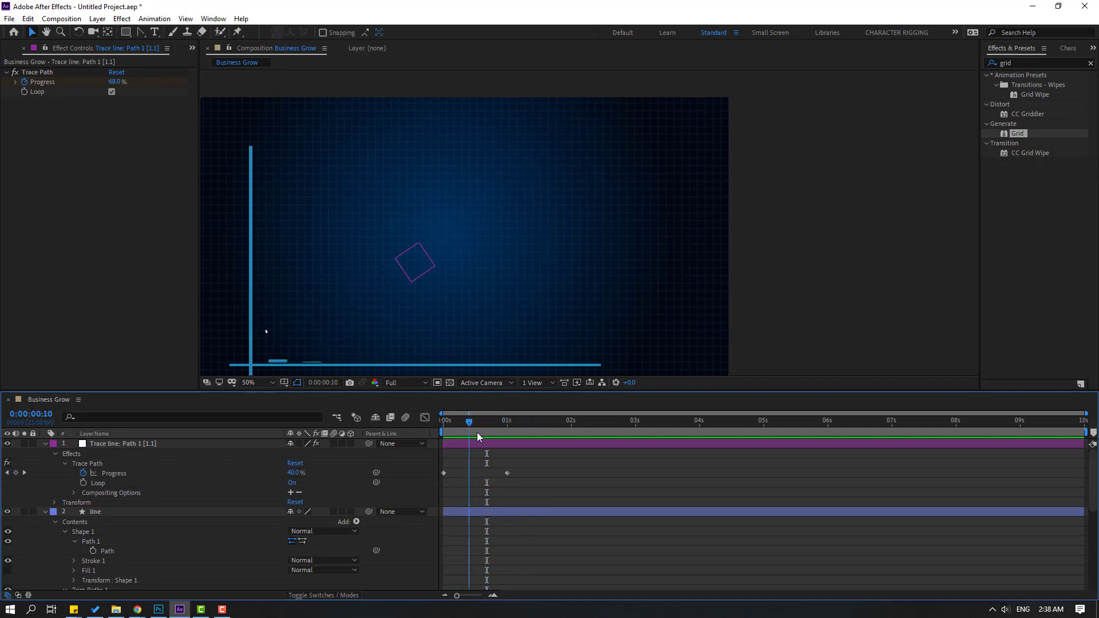
scroll(50, 540, down, 1)
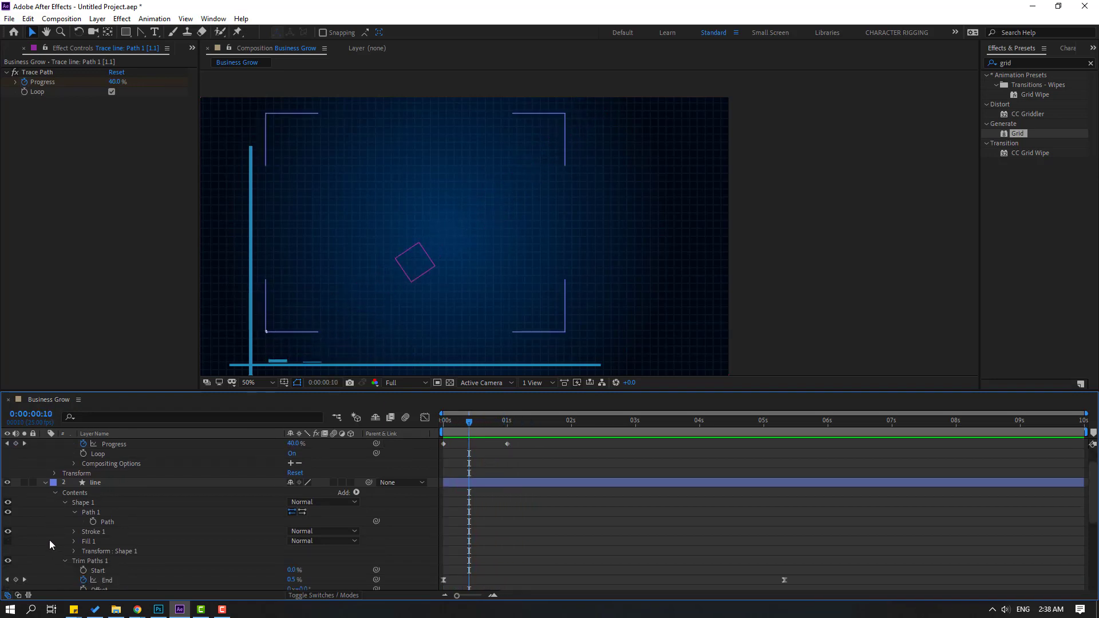
scroll(49, 540, up, 1)
drag(255, 391, 262, 264)
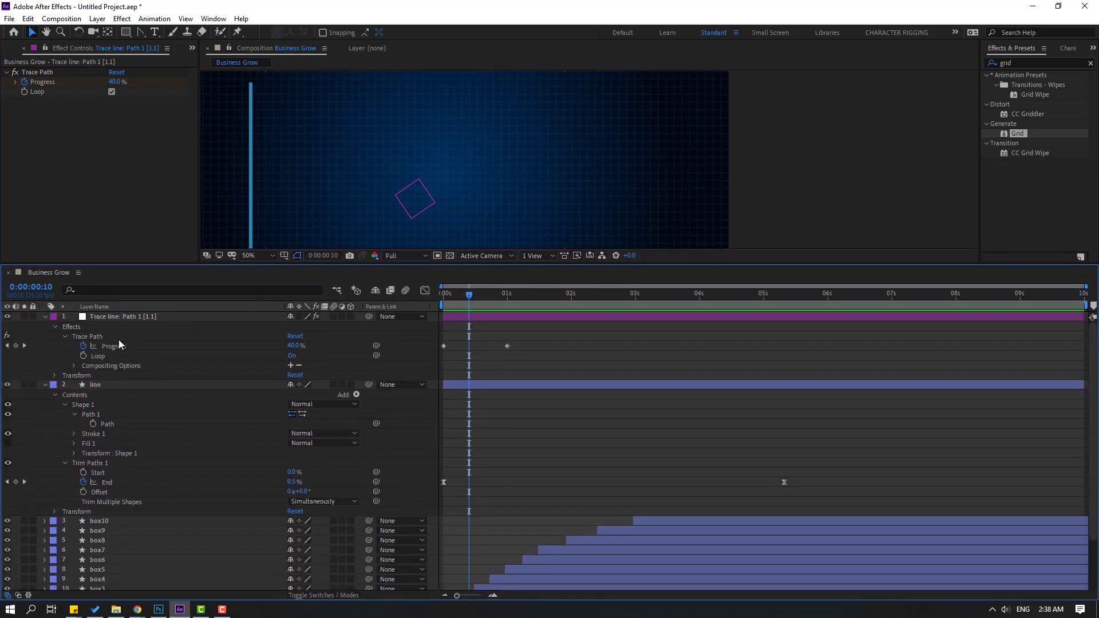
click(117, 346)
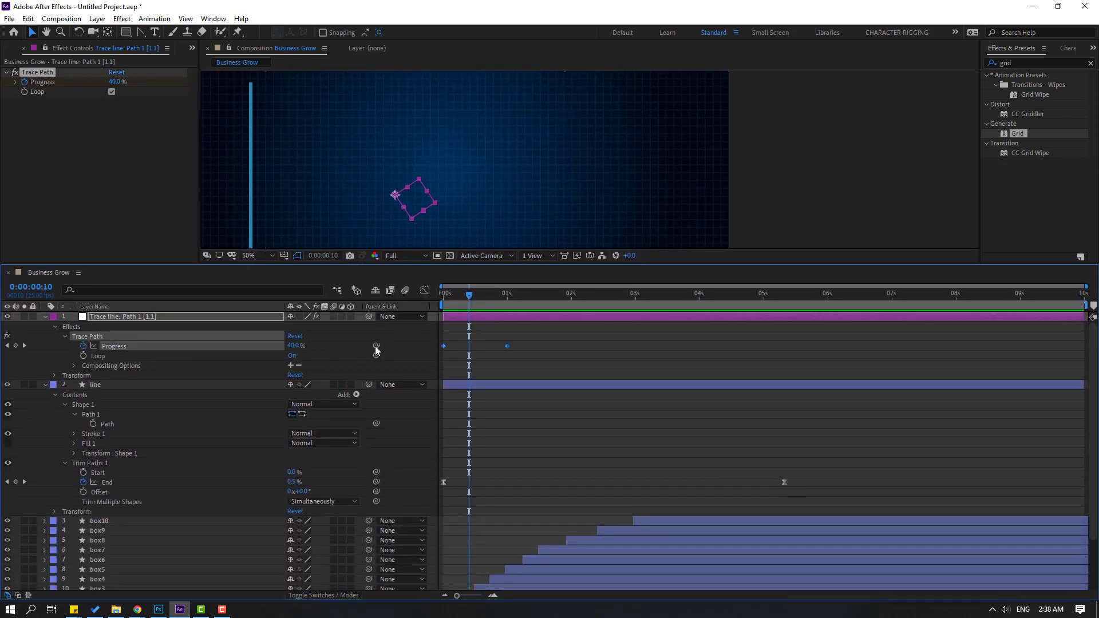
drag(376, 347, 111, 483)
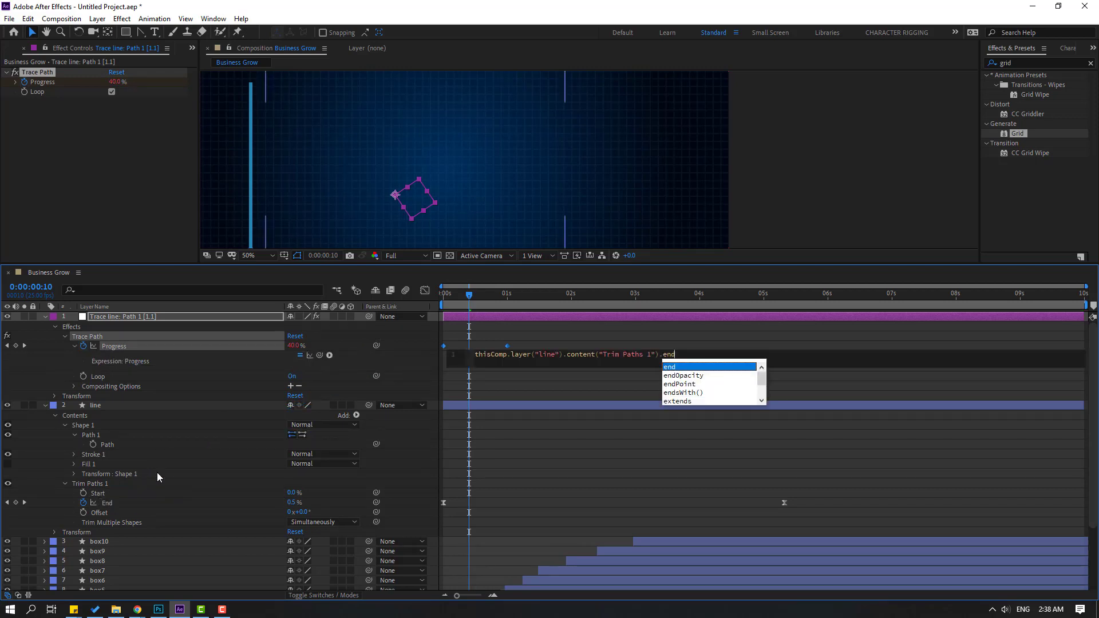
click(819, 345)
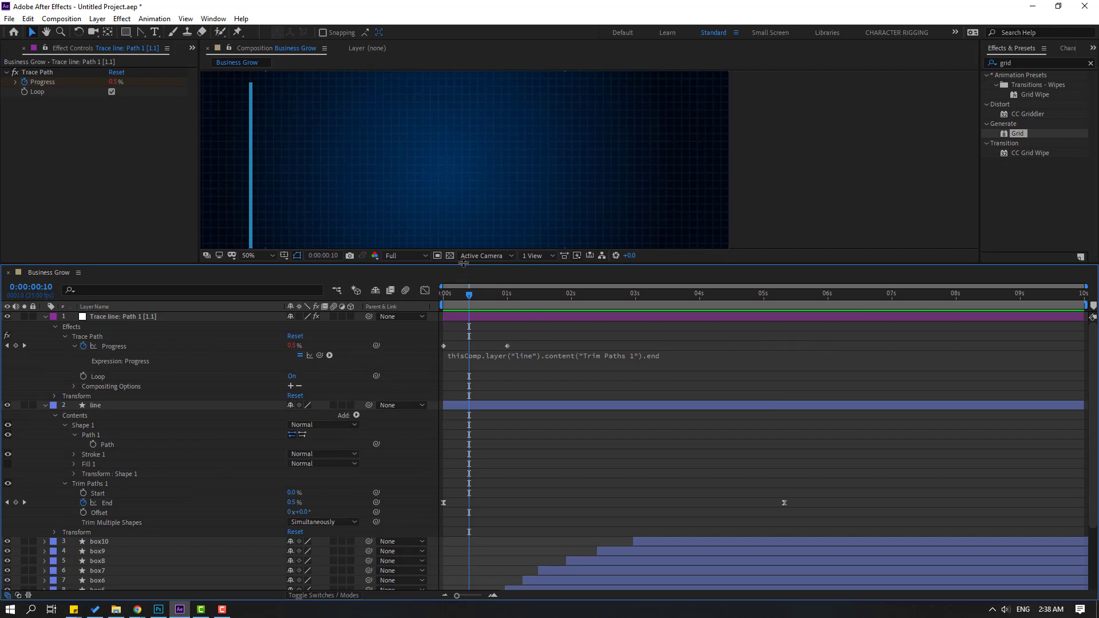
mouse_move(464, 263)
mouse_down()
mouse_move(444, 361)
mouse_move(461, 381)
mouse_move(446, 410)
mouse_move(703, 396)
mouse_move(521, 407)
mouse_move(527, 418)
mouse_up()
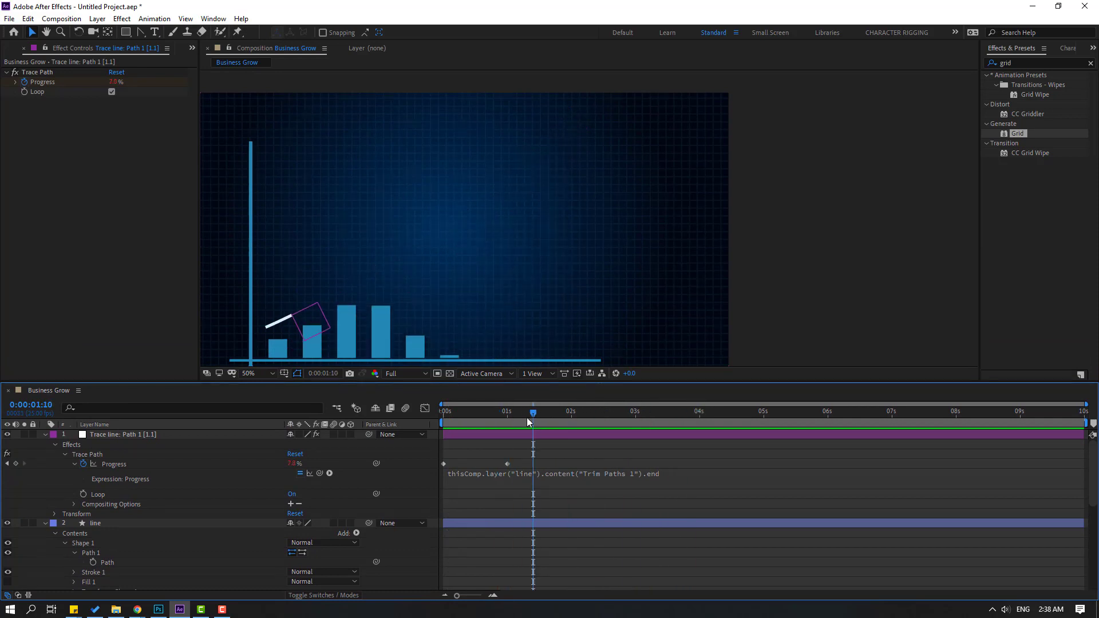
- Collapse the line and null layers and add arrow.png from the project as the first layer of the composition
click(7, 52)
click(44, 531)
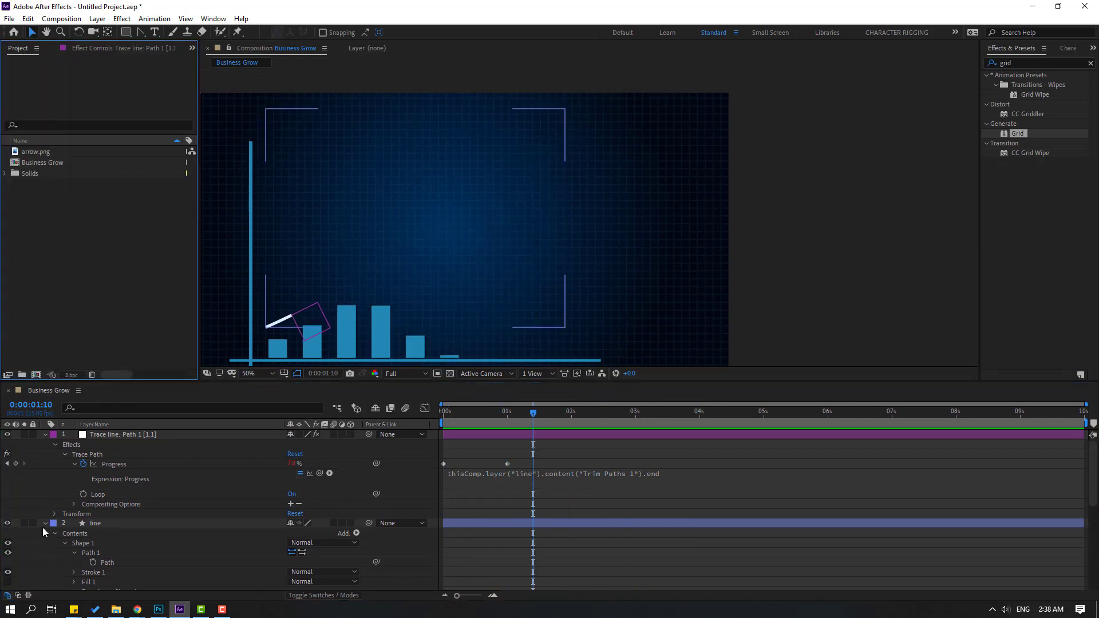
click(30, 154)
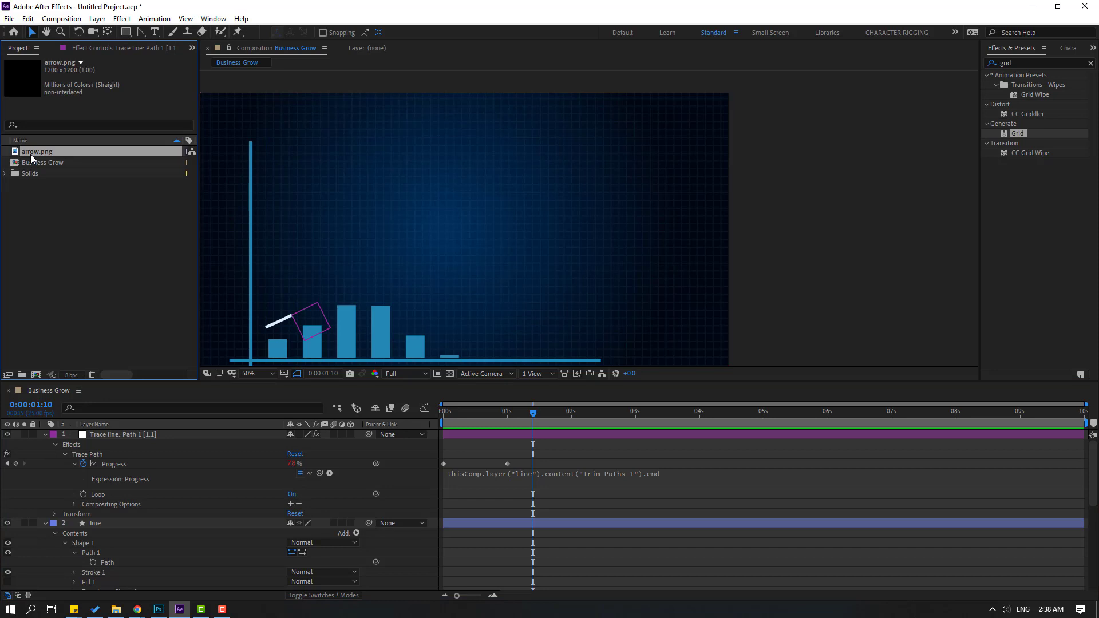
click(45, 523)
click(45, 435)
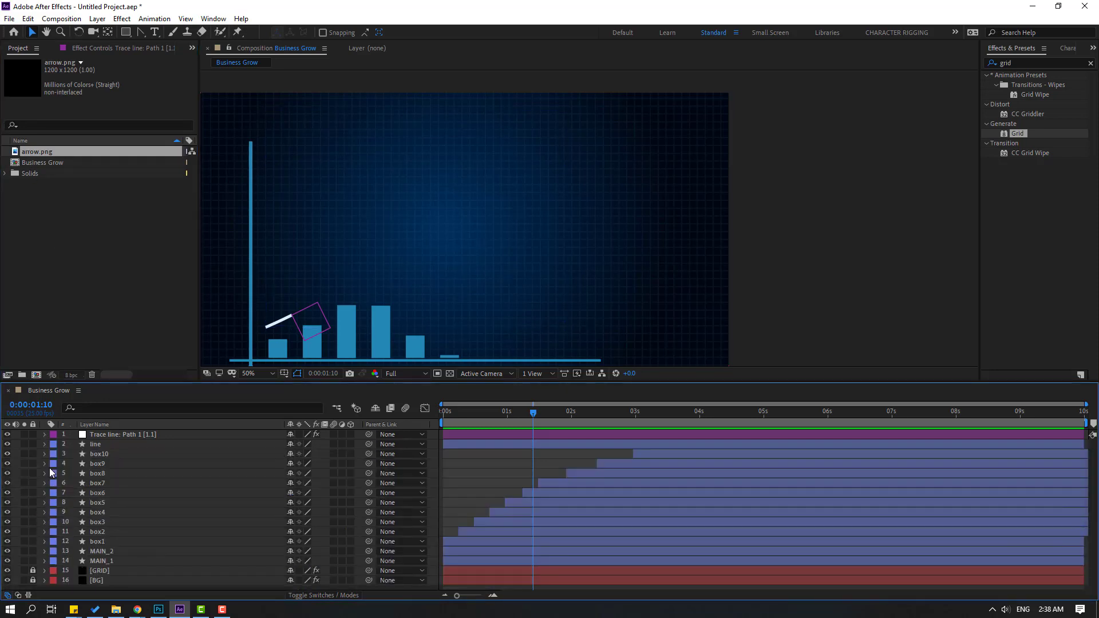
drag(42, 153, 110, 435)
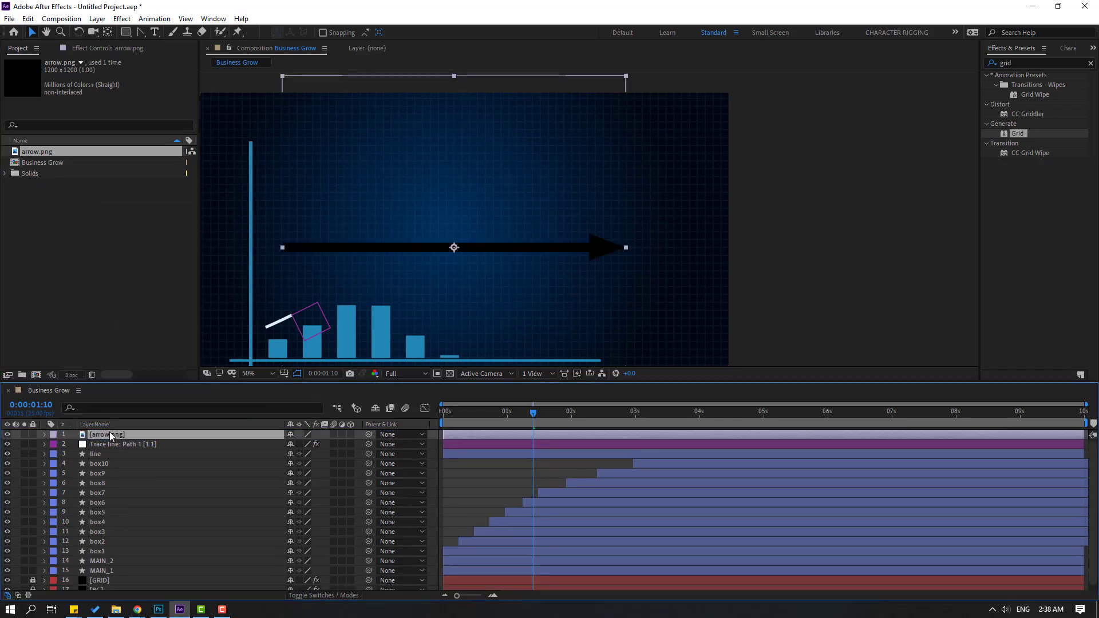
- Draw a rectangular mask around the head of the arrow.png layer so only the arrowhead remains
click(126, 33)
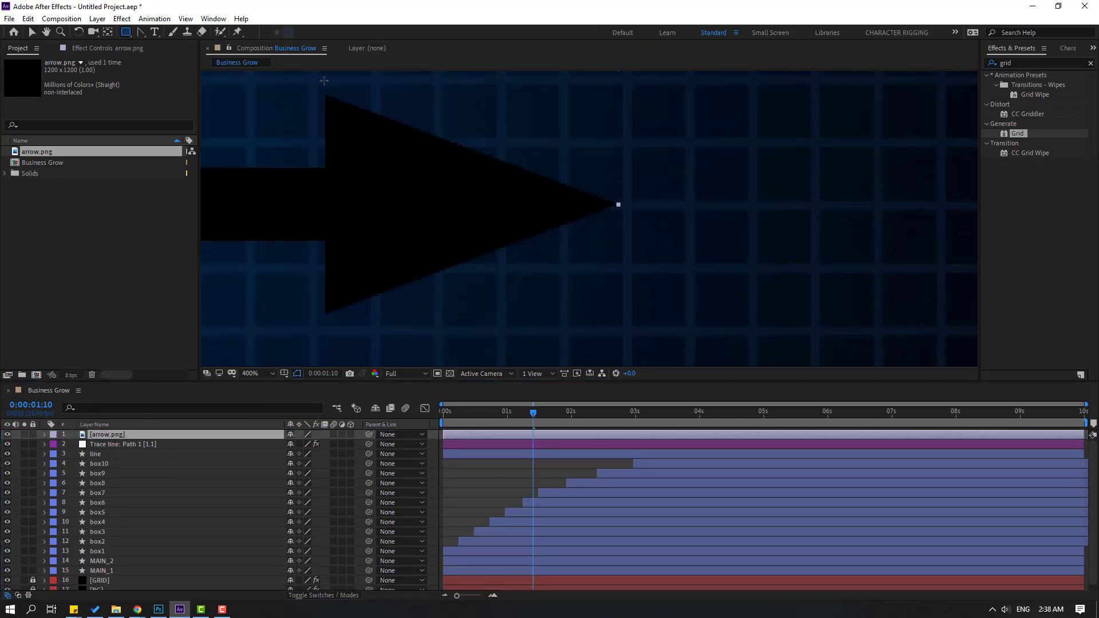
drag(324, 80, 628, 347)
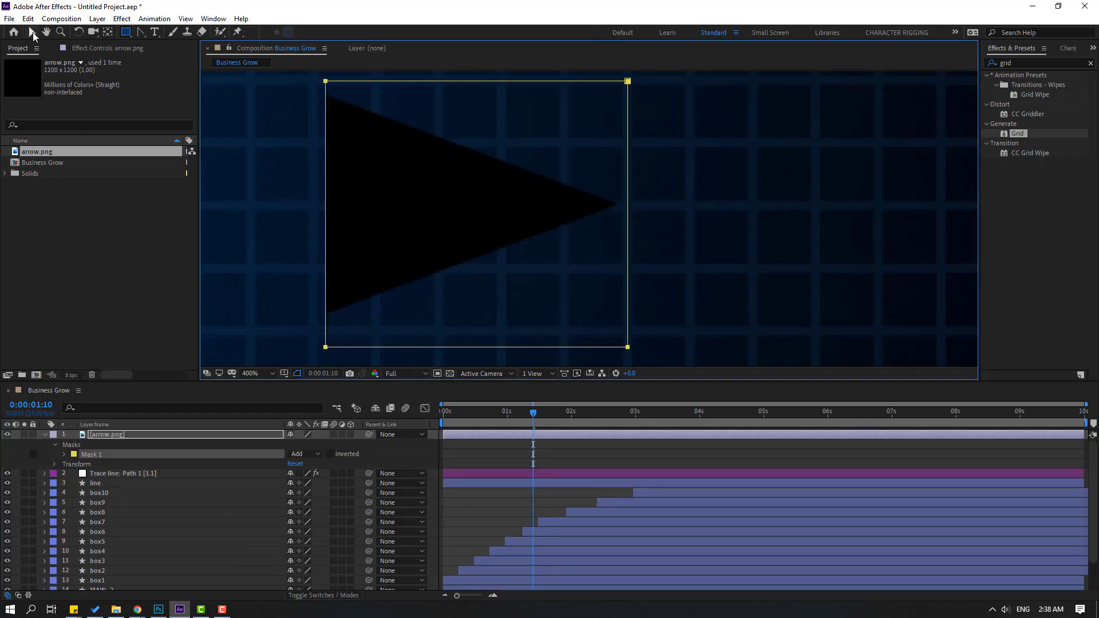
click(32, 32)
click(490, 453)
scroll(290, 271, down, 2)
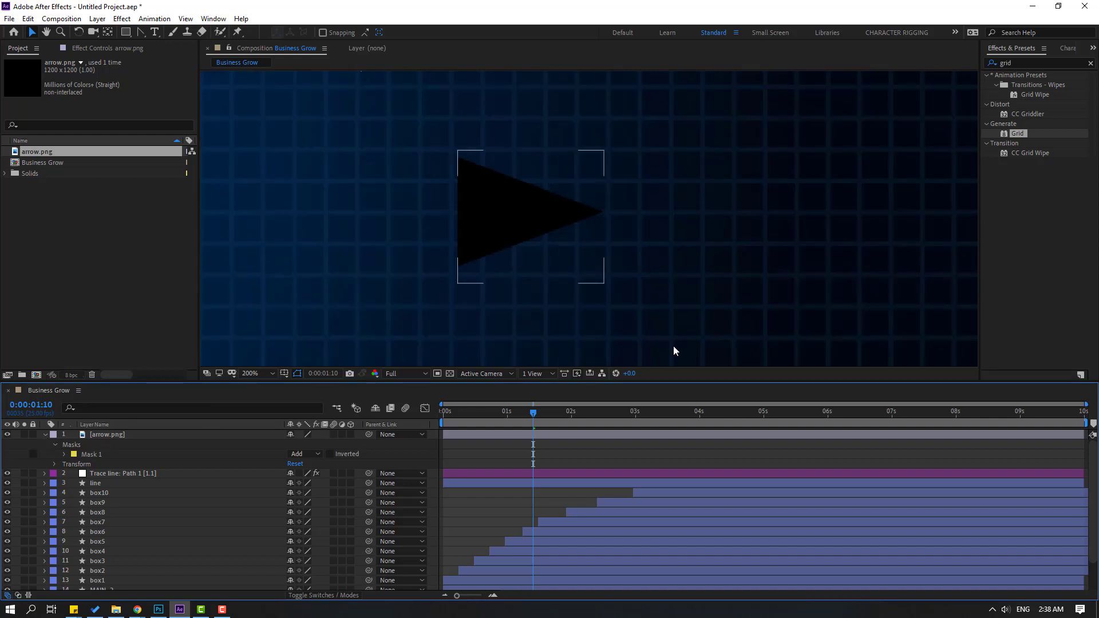
- Apply the Fill effect to the arrow.png layer and set its color to white, FFFFFF
click(1020, 63)
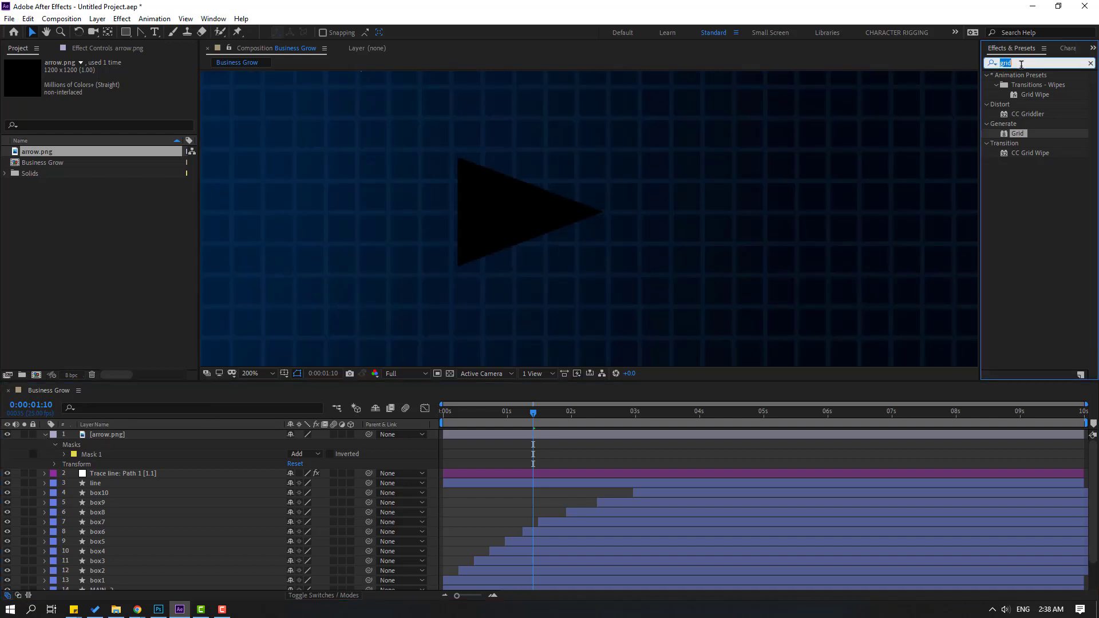
text(fill)
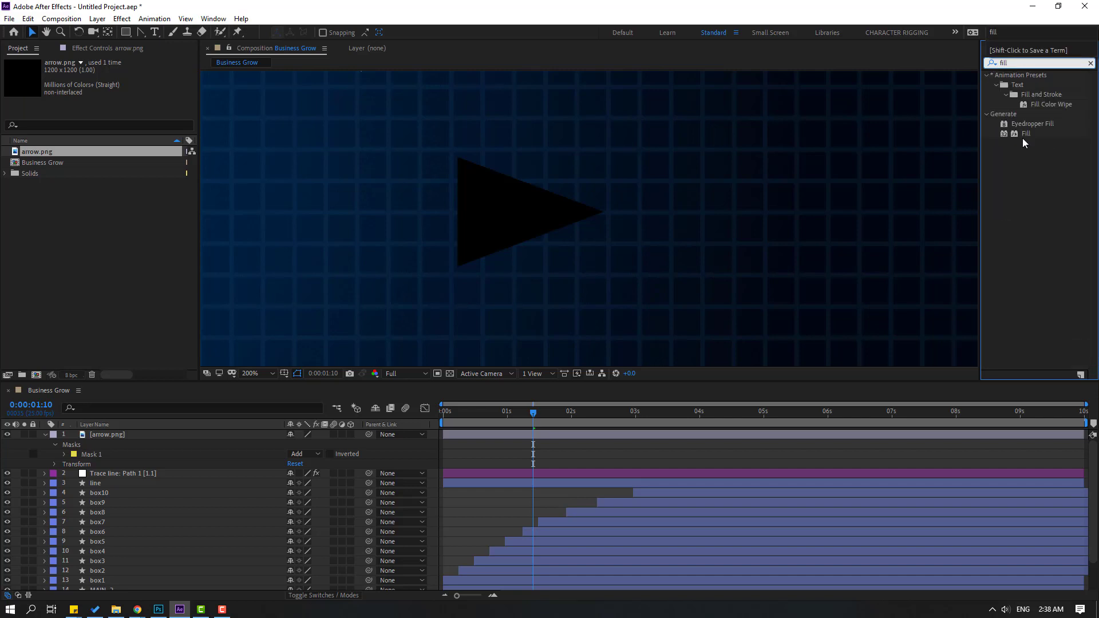
drag(1026, 134, 99, 434)
scroll(496, 260, down, 4)
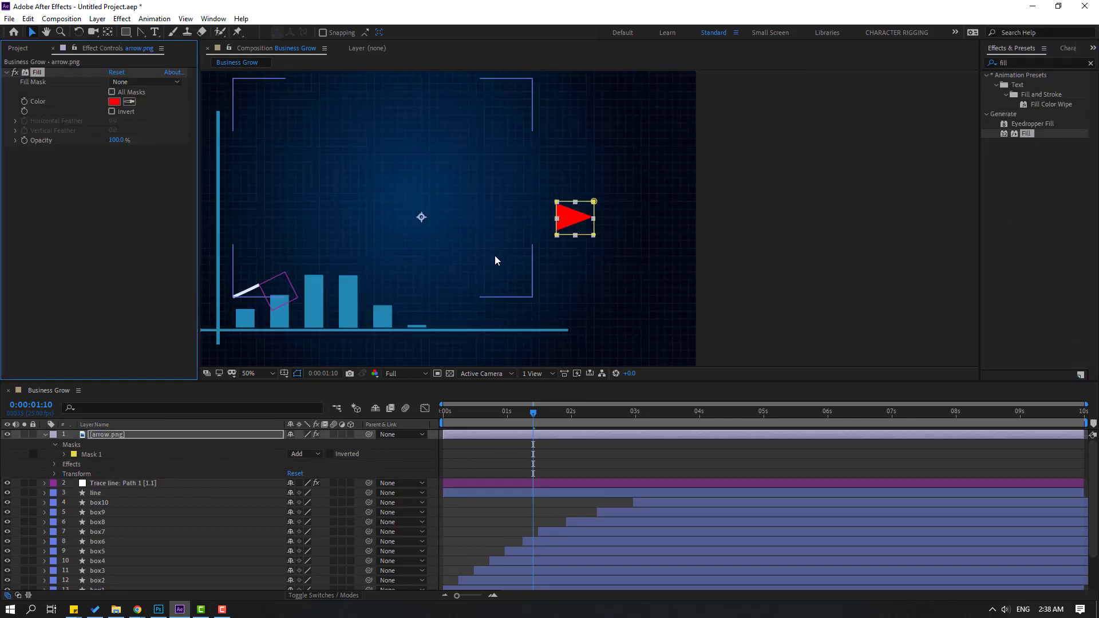
click(114, 102)
text(FFFFFF)
click(669, 398)
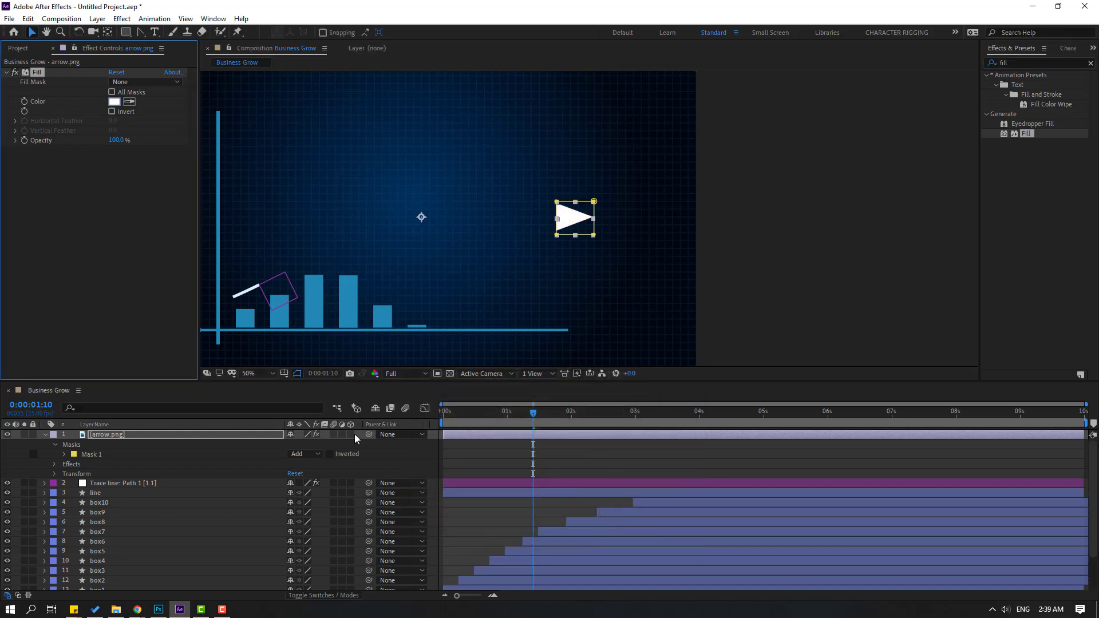
- Move the arrow.png layer's anchor point to the middle of the arrowhead's flat base edge
click(44, 435)
key(period)
key(period)
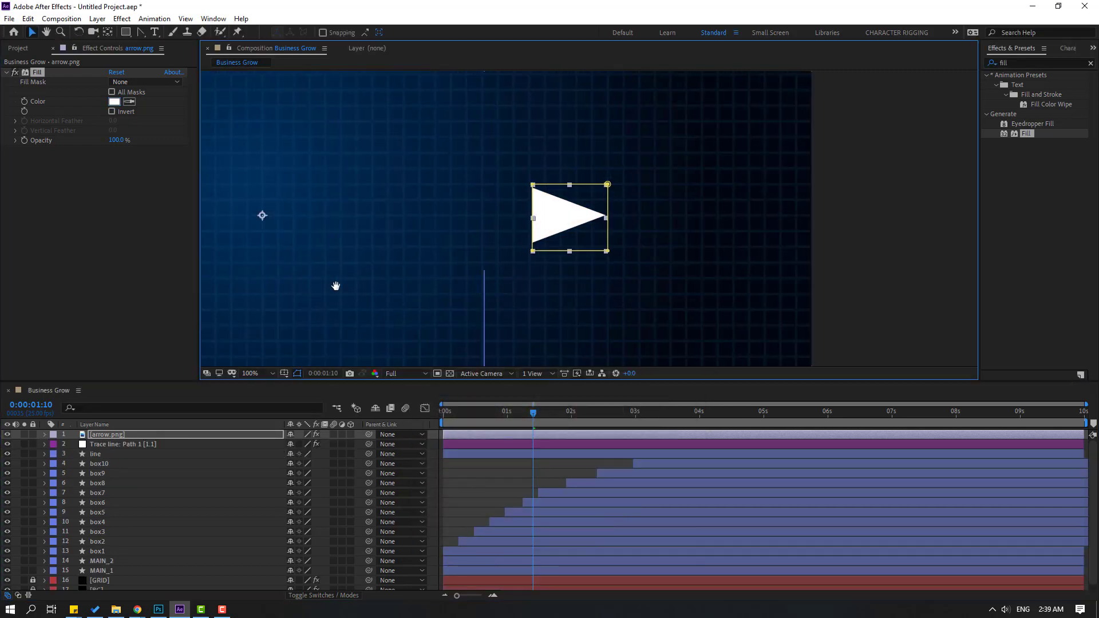
key(h)
drag(303, 290, 563, 224)
key(v)
drag(811, 162, 510, 226)
click(107, 32)
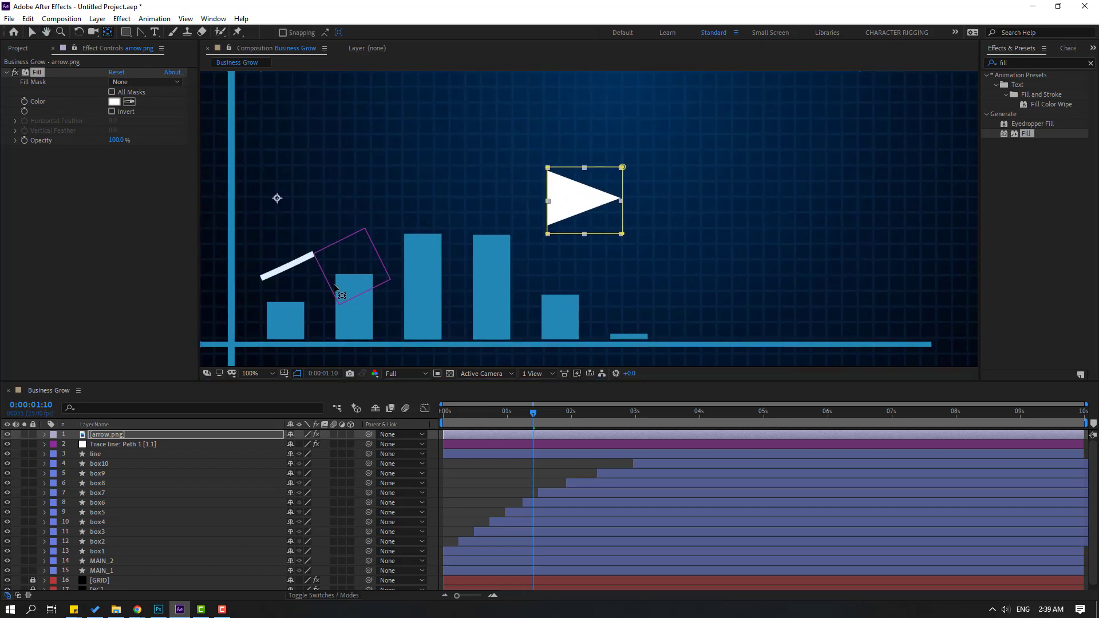
drag(277, 199, 309, 204)
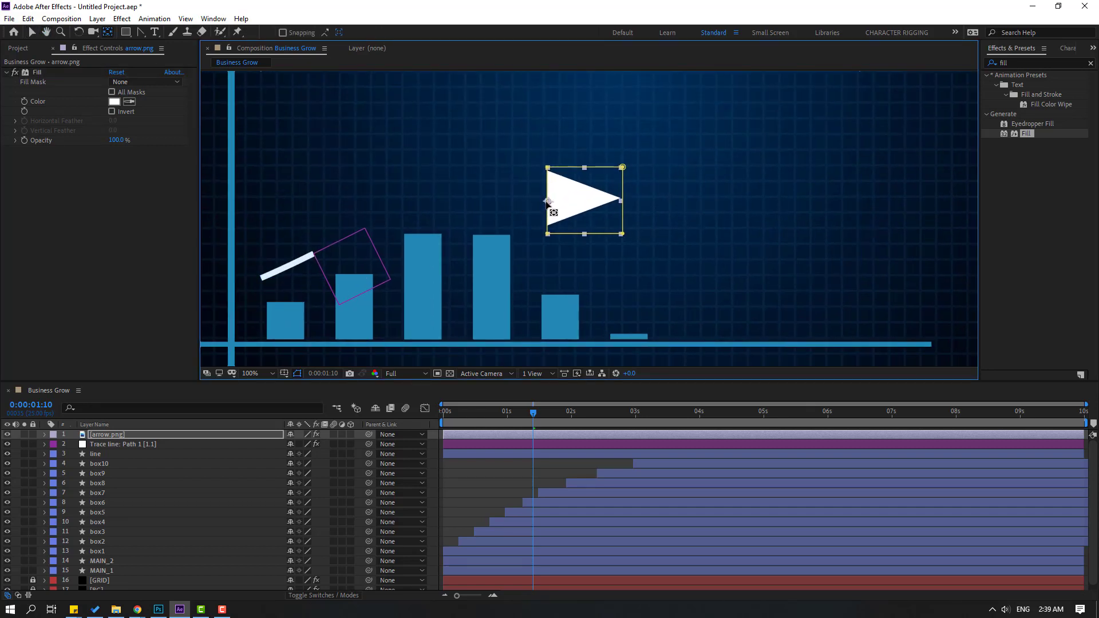
click(32, 32)
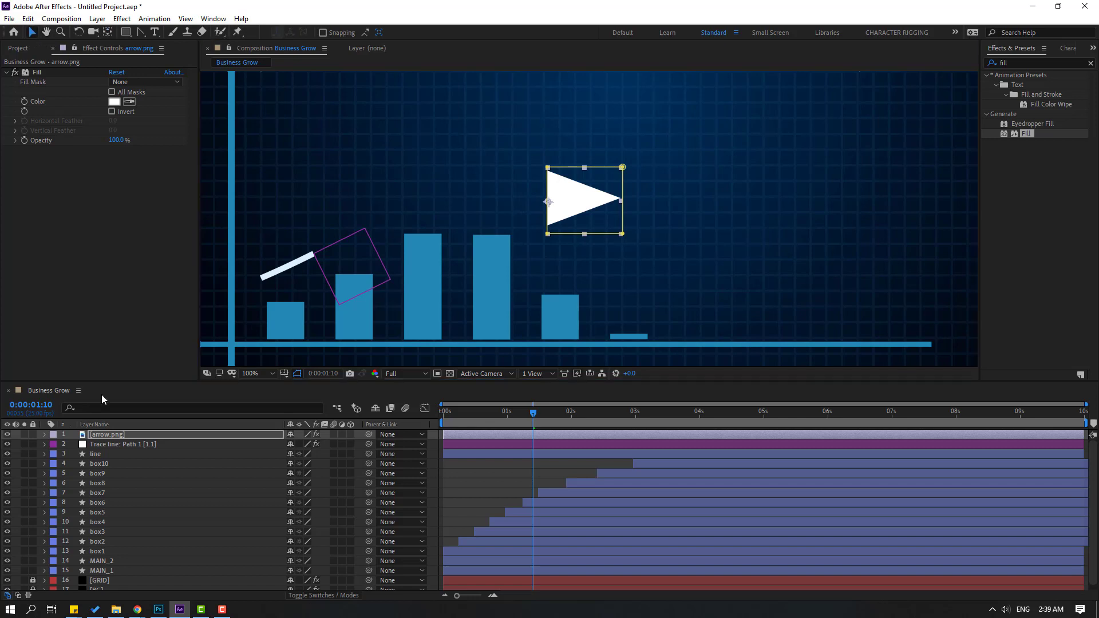
- Parent the arrow.png layer to the Trace line null and move the arrowhead close to the line's growing end
click(112, 436)
mouse_move(366, 437)
mouse_down()
mouse_move(191, 424)
mouse_move(122, 444)
mouse_up()
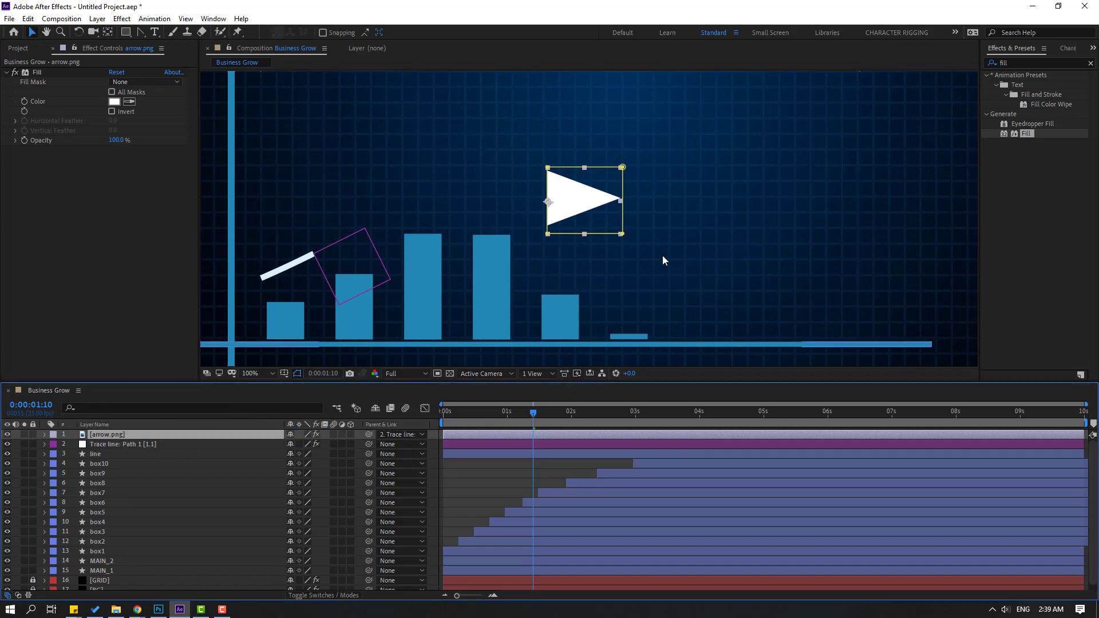
drag(527, 205, 355, 222)
scroll(355, 222, up, 4)
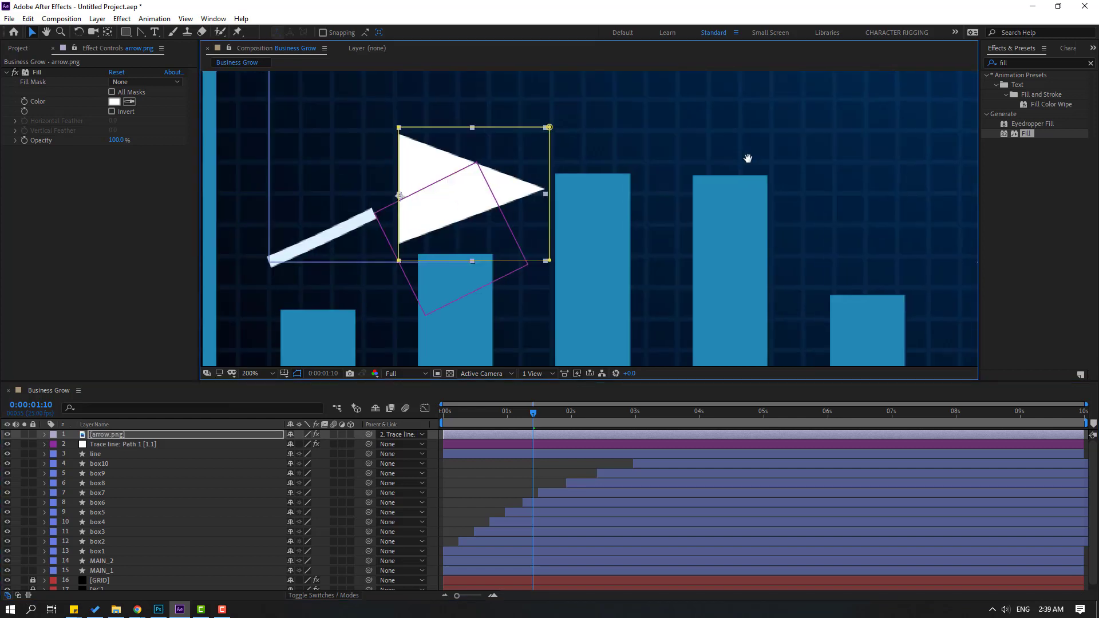
- Rotate the arrowhead to the line's direction, scale it down to about half size, and seat its base on the line's tip
key(r)
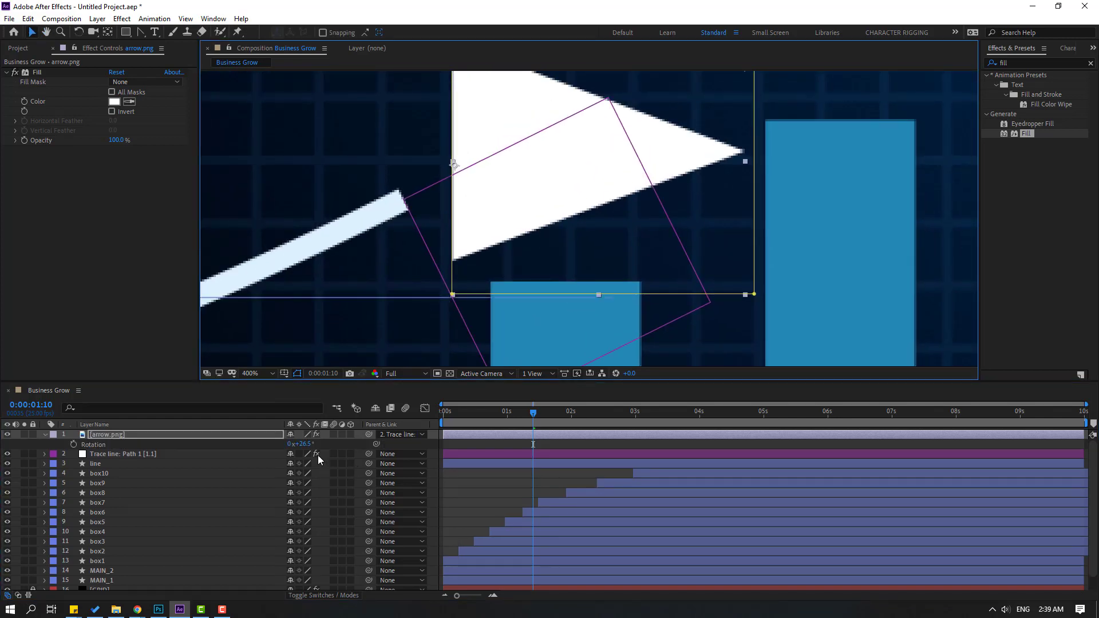
drag(304, 445, 278, 453)
key(s)
drag(478, 181, 422, 215)
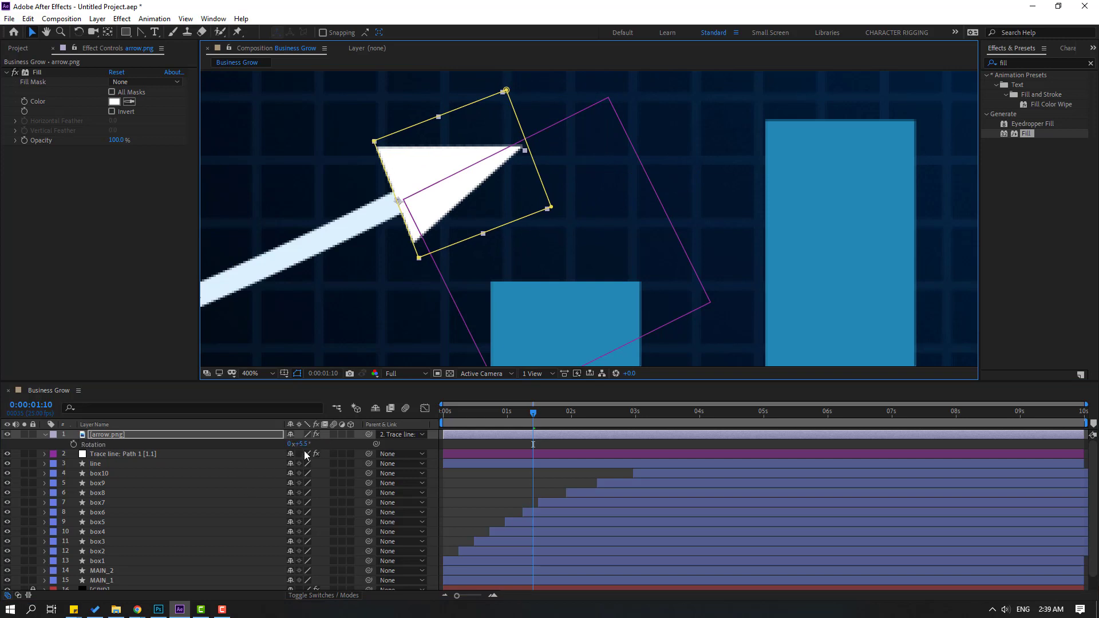
drag(301, 444, 303, 444)
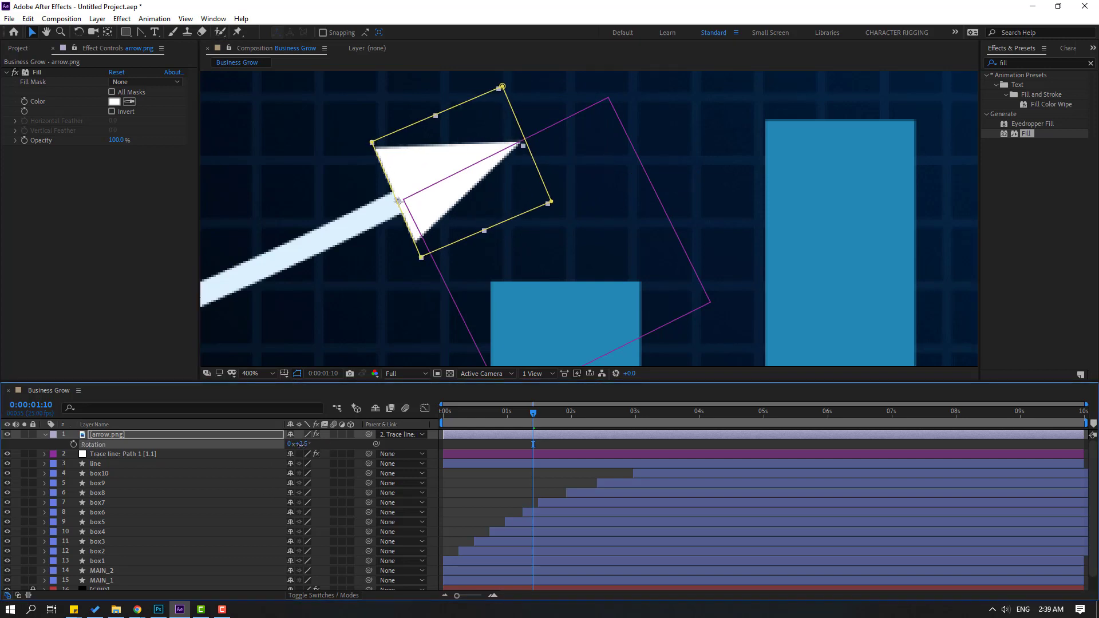
- Play the whole chart animation from near its start to check how the arrowhead follows the line
key(comma)
drag(522, 418, 458, 419)
click(249, 373)
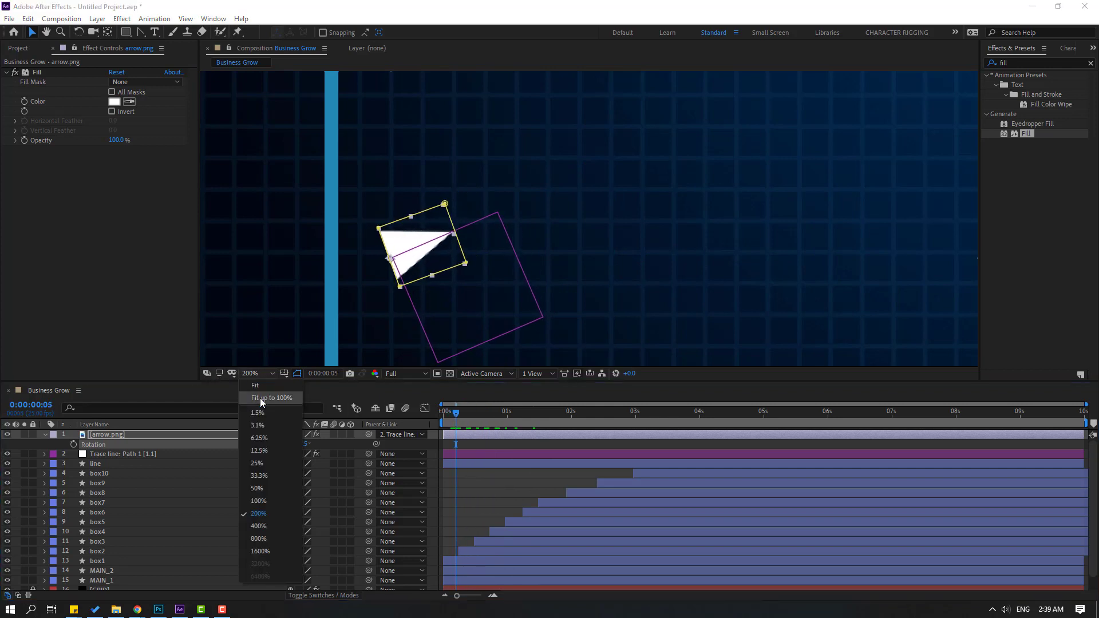
click(263, 403)
key(space)
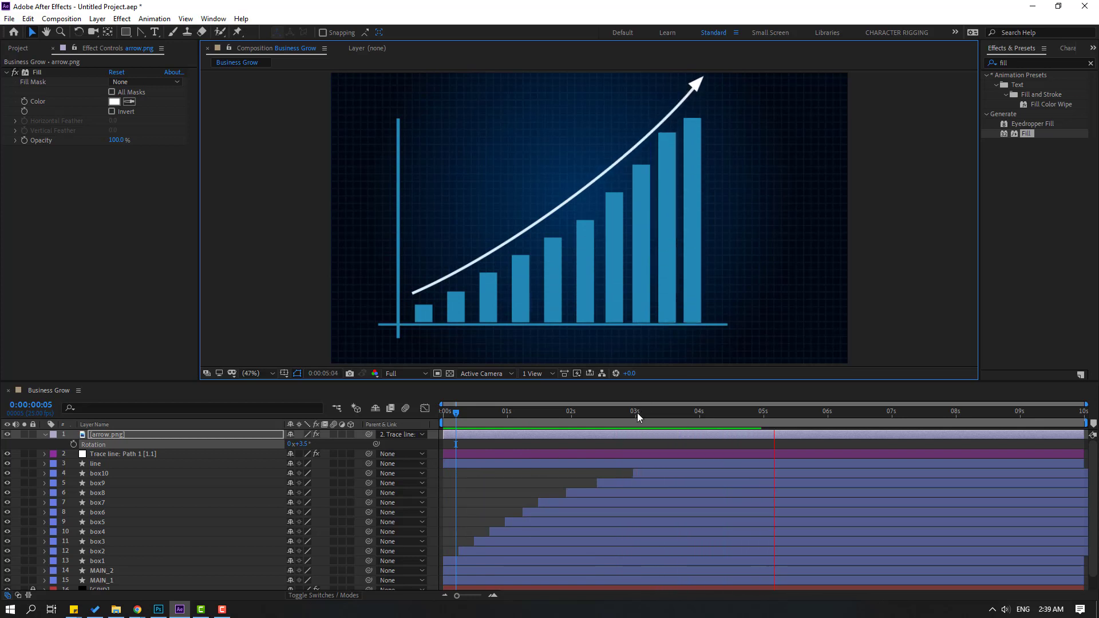
key(space)
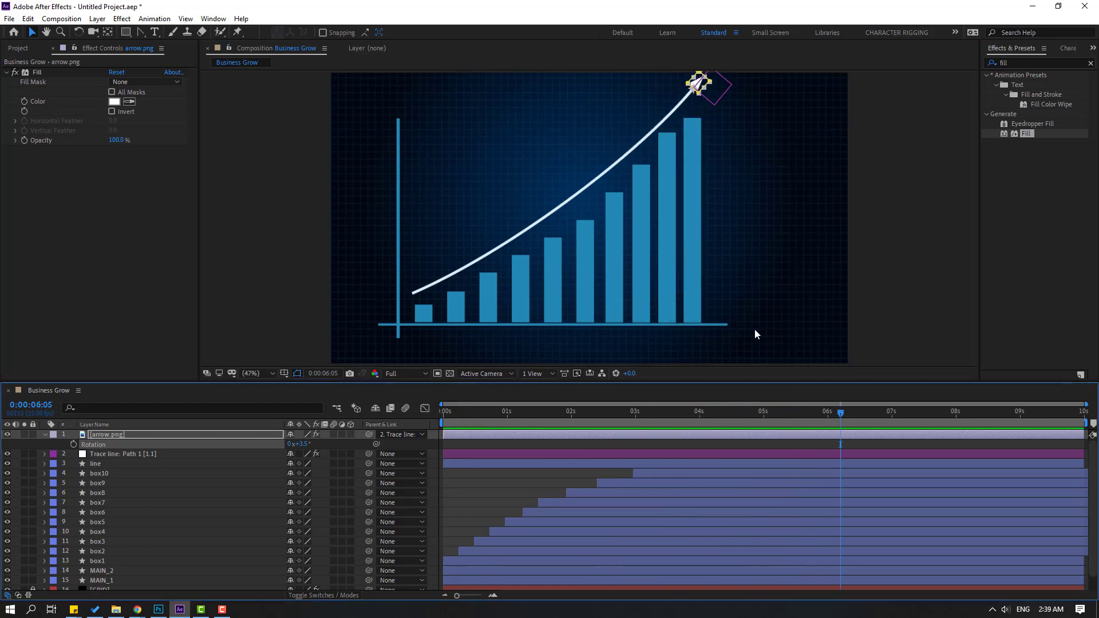
- Set the line layer's End keyframe at 0:00:05:08 to 95% and preview the line's growth
click(99, 462)
key(u)
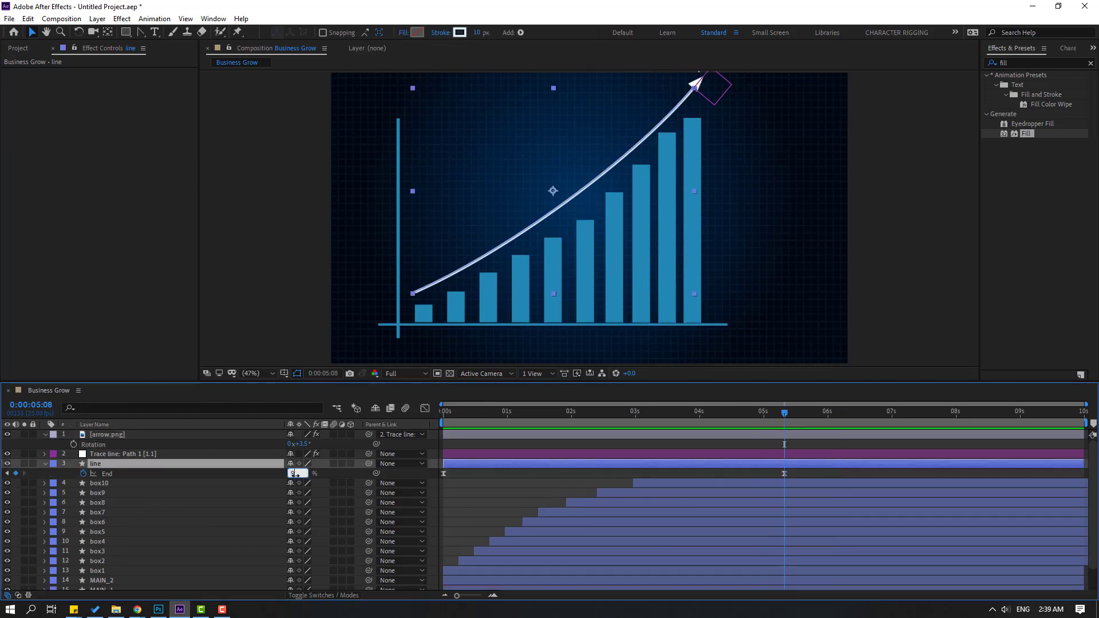
key(Return)
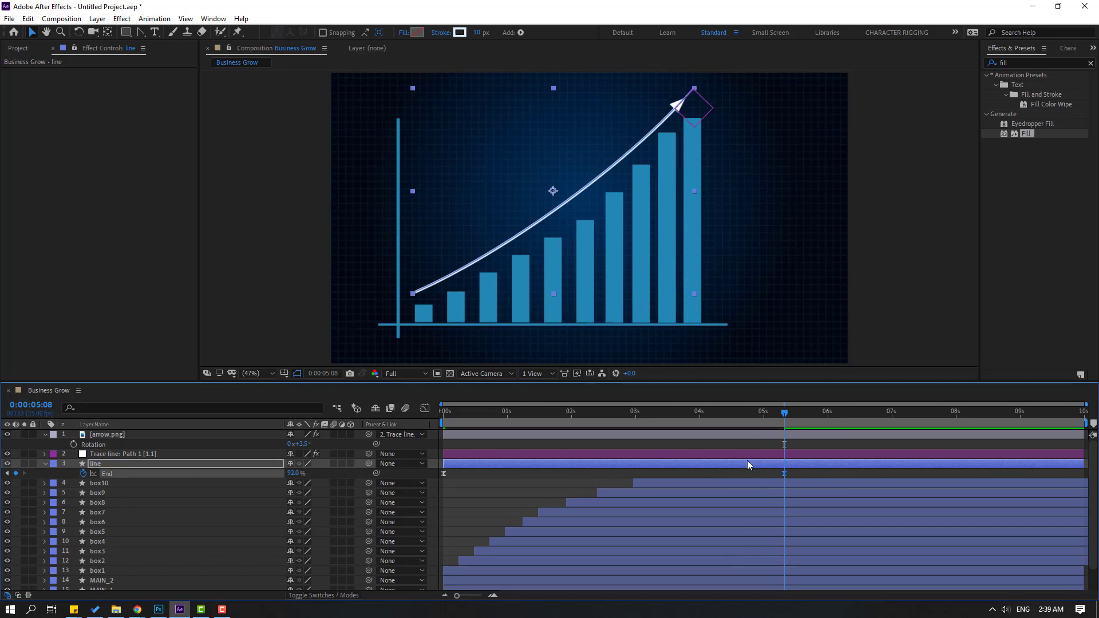
click(295, 474)
text(95)
key(Return)
key(space)
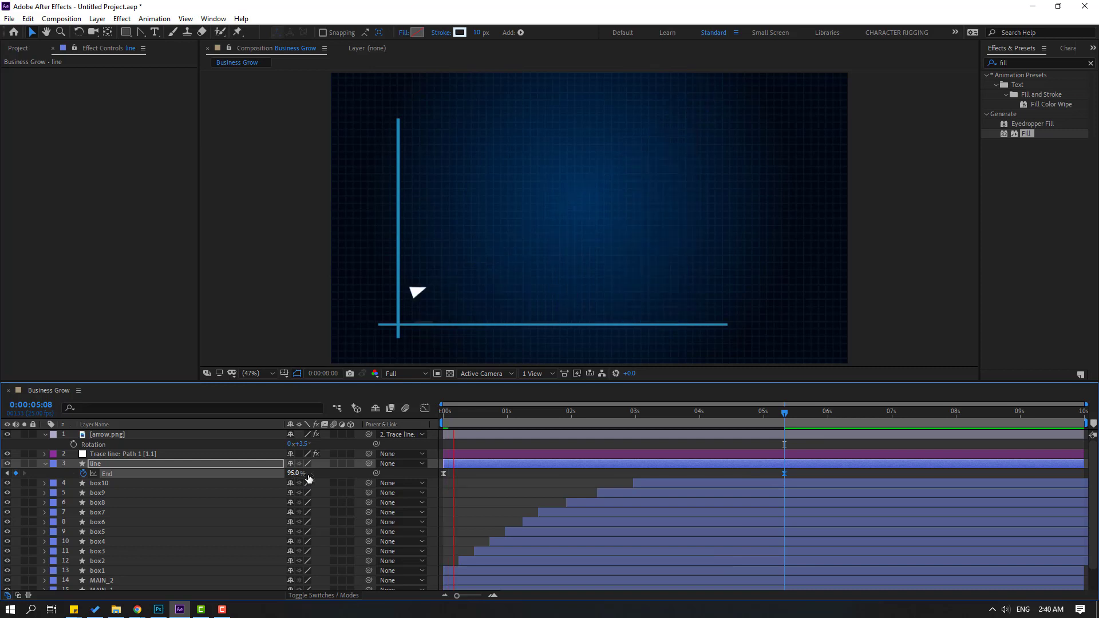
key(space)
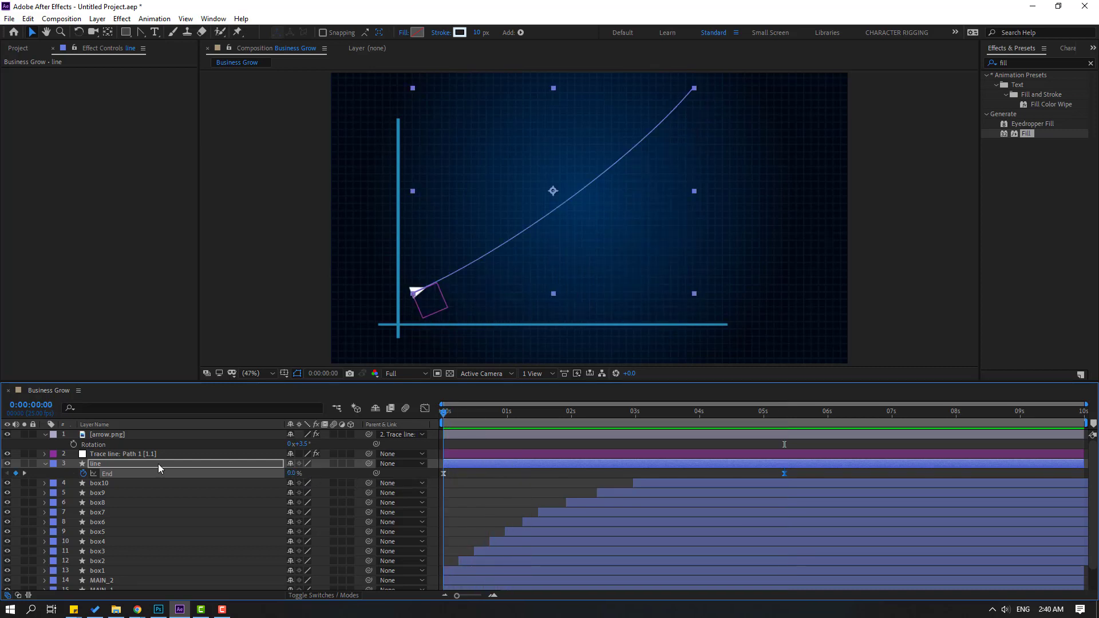
- Fade in the arrow.png layer with Opacity keyframes from 0% near the start to 100% at 0:00:00:17
click(45, 464)
click(161, 435)
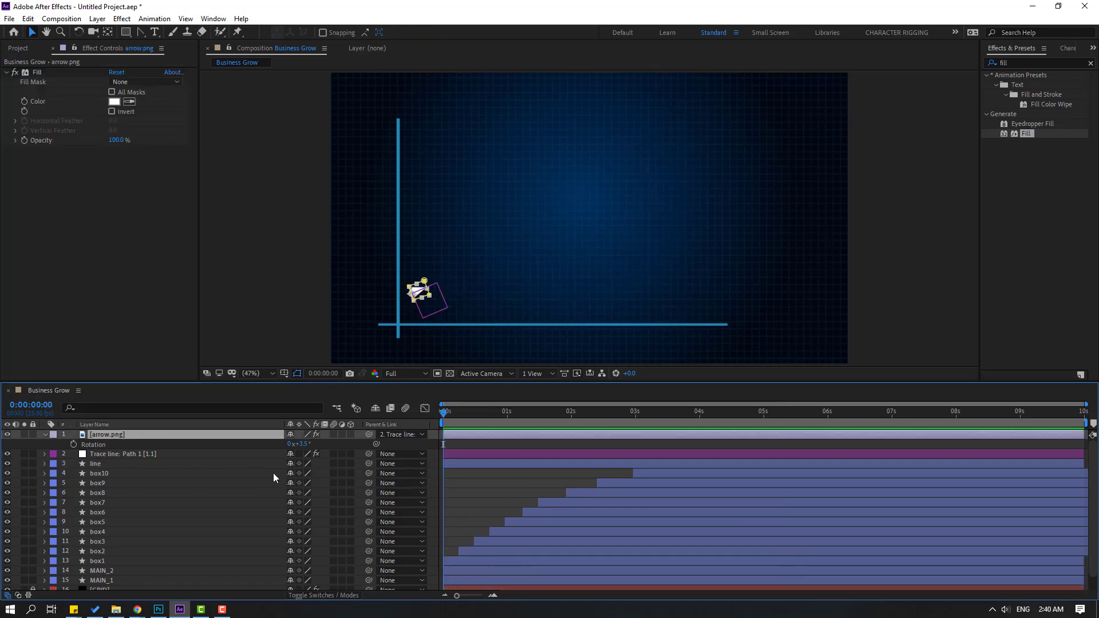
key(t)
drag(290, 444, 256, 450)
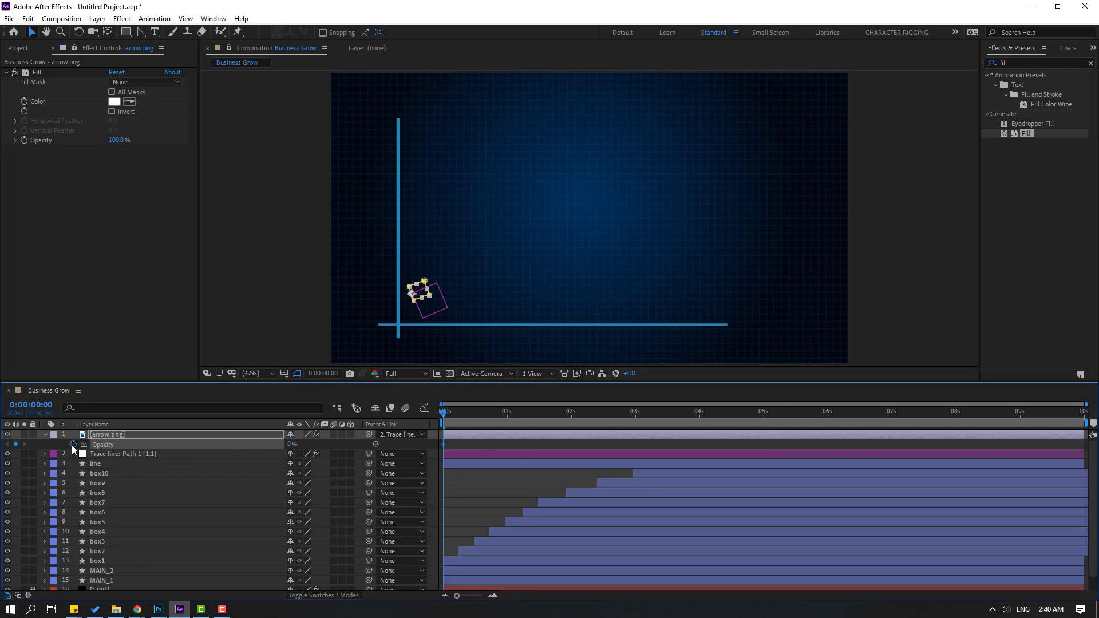
drag(450, 413, 488, 414)
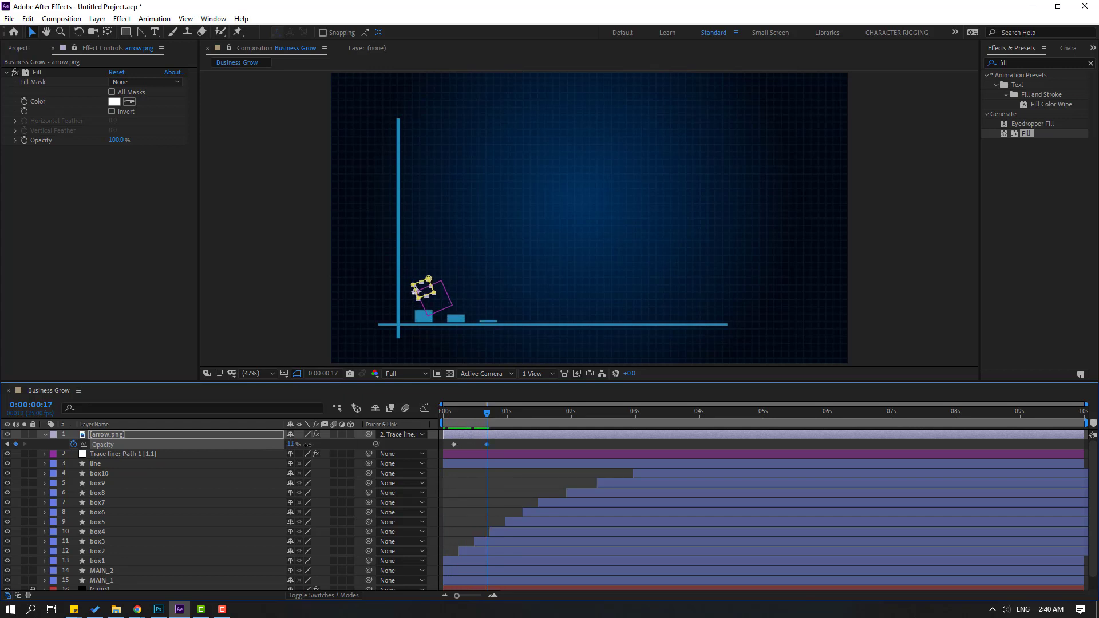
drag(308, 444, 503, 478)
click(505, 478)
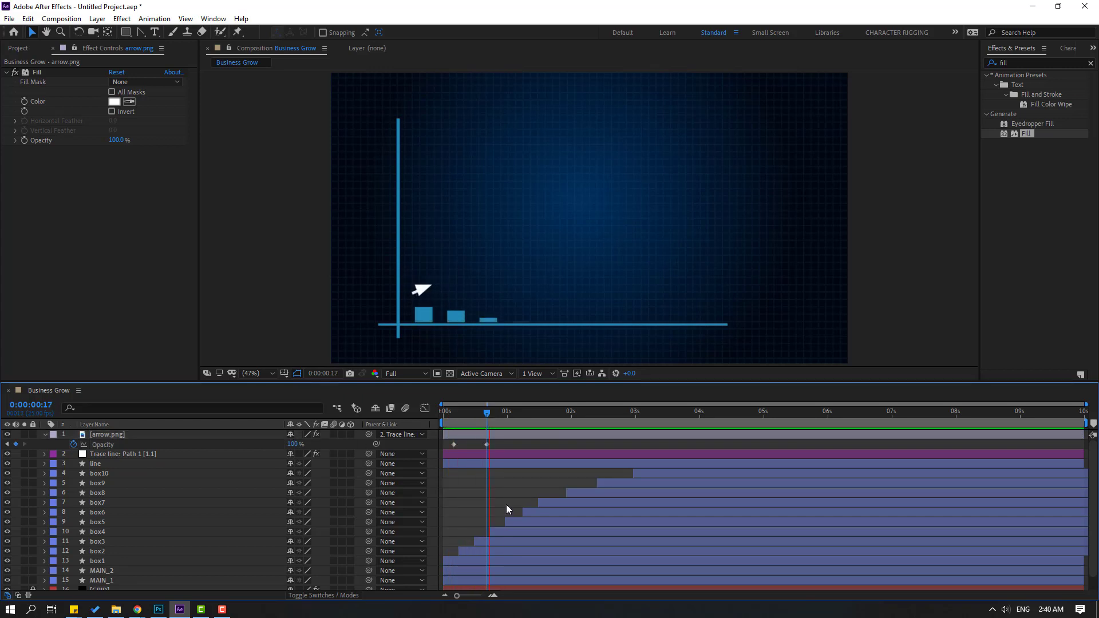
- Shorten the arrowhead's fade-in by moving its 100% Opacity keyframe to about half a second, and preview it
drag(488, 444, 476, 444)
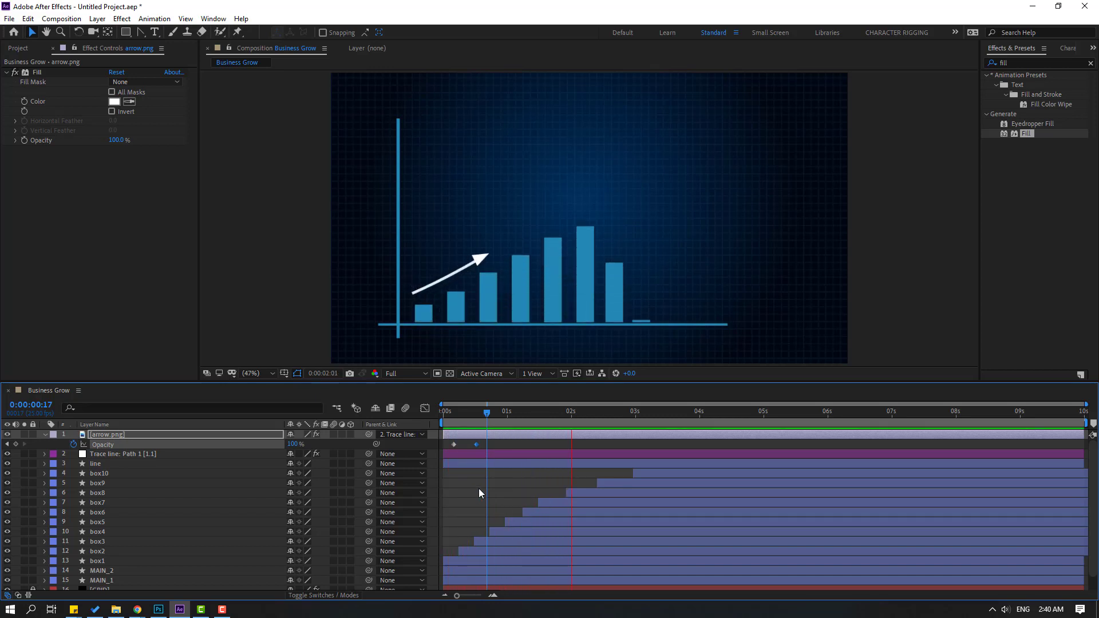
click(580, 419)
click(45, 434)
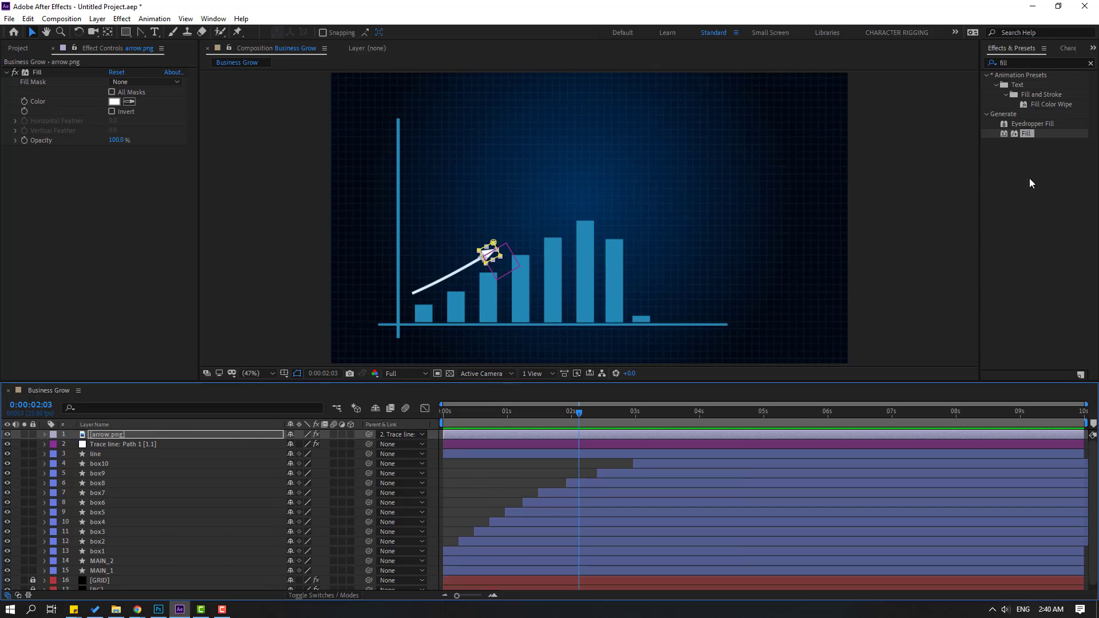
- Apply the Glow effect to the box6 bar with Glow Threshold 51% and Glow Radius 88
click(1022, 62)
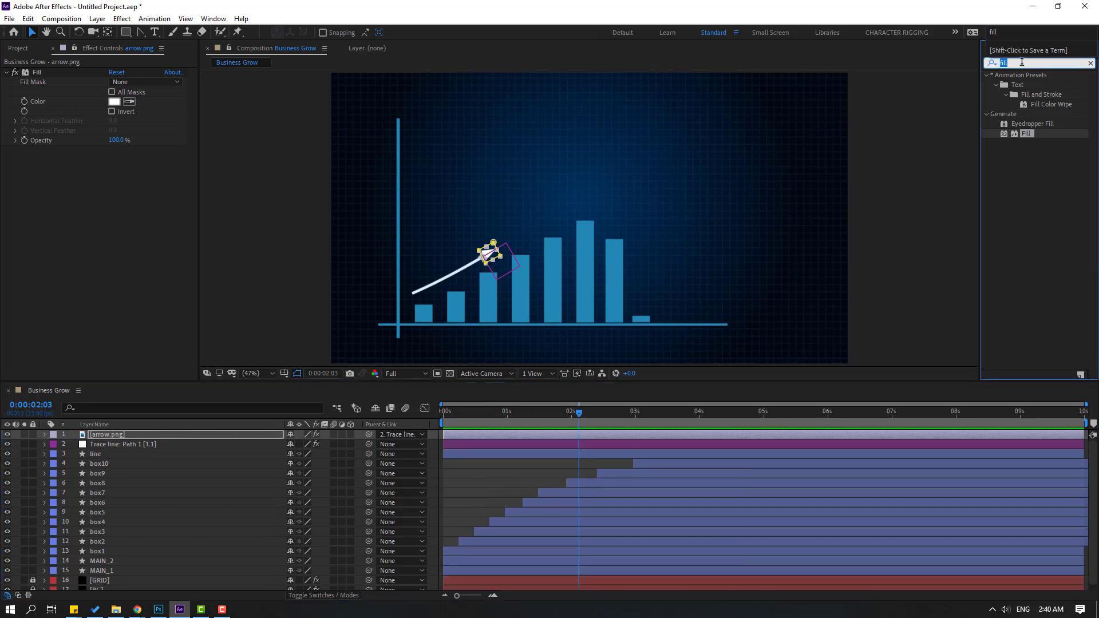
text(glow)
drag(1029, 133, 662, 272)
drag(582, 266, 586, 314)
scroll(654, 323, up, 1)
scroll(655, 323, up, 3)
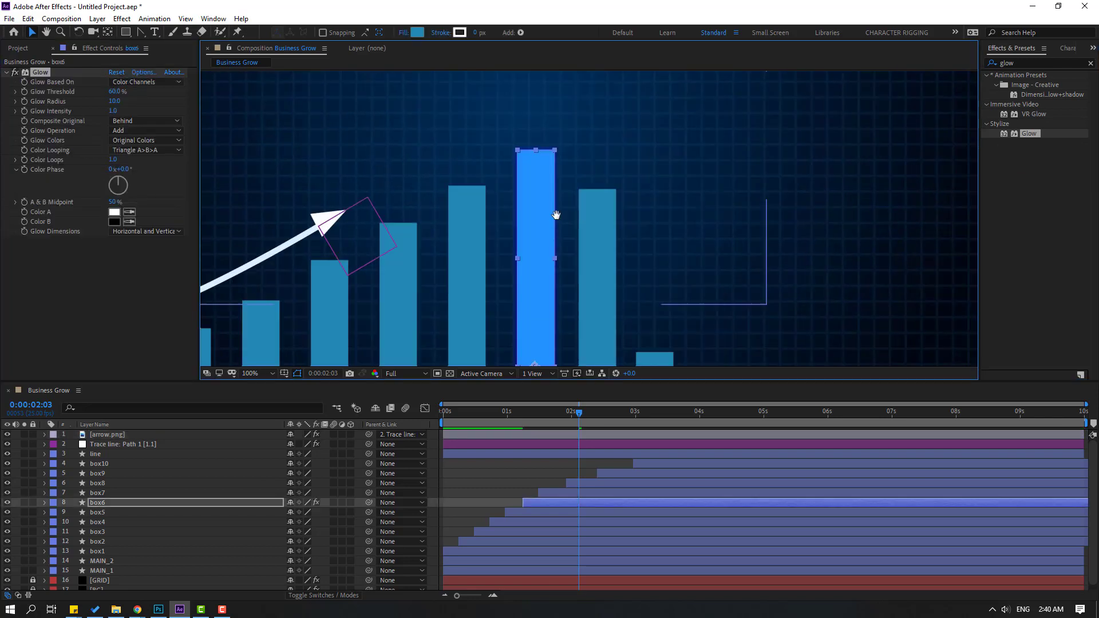
mouse_move(112, 102)
mouse_down()
mouse_move(132, 92)
mouse_move(107, 93)
mouse_up()
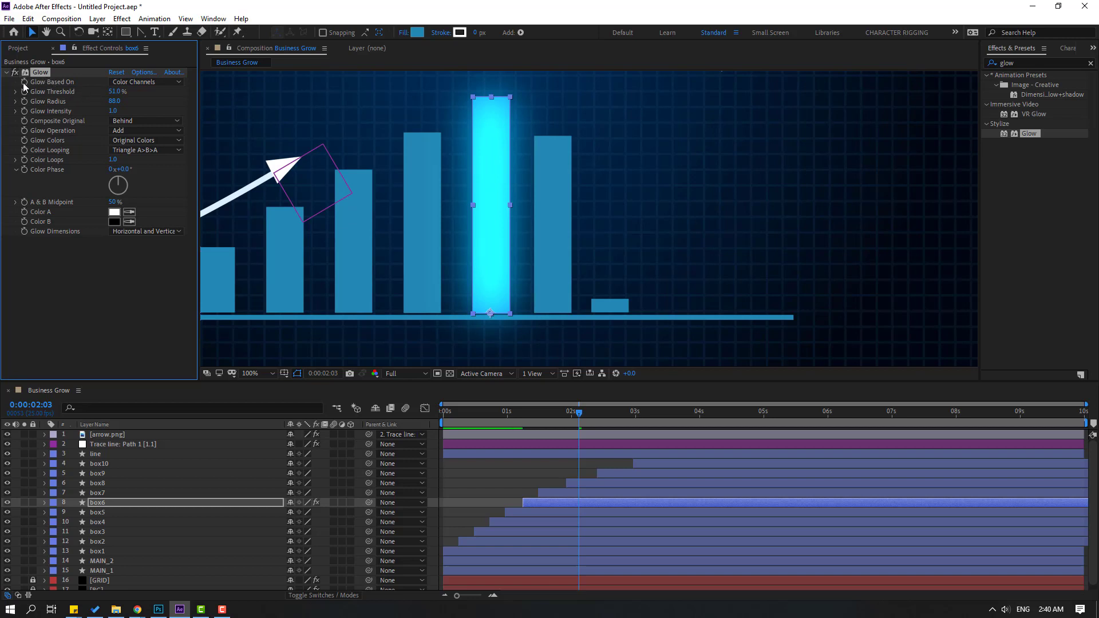
- Copy the Glow effect from box6 onto the four tallest bars, box7 to box10
click(549, 267)
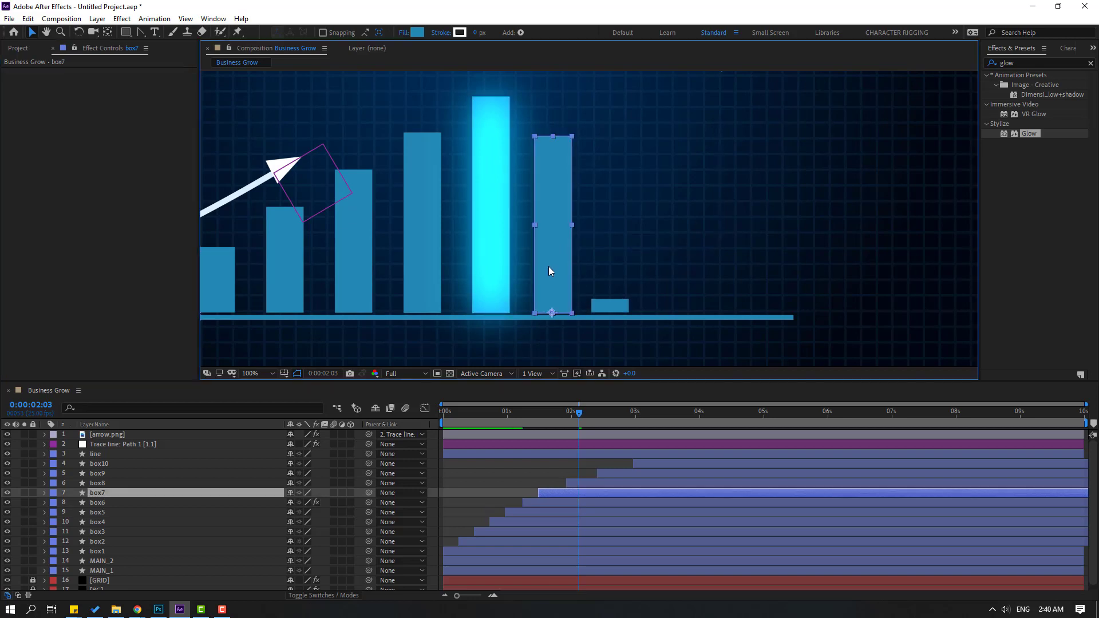
key(ctrl+v)
drag(599, 420, 769, 424)
scroll(733, 282, down, 2)
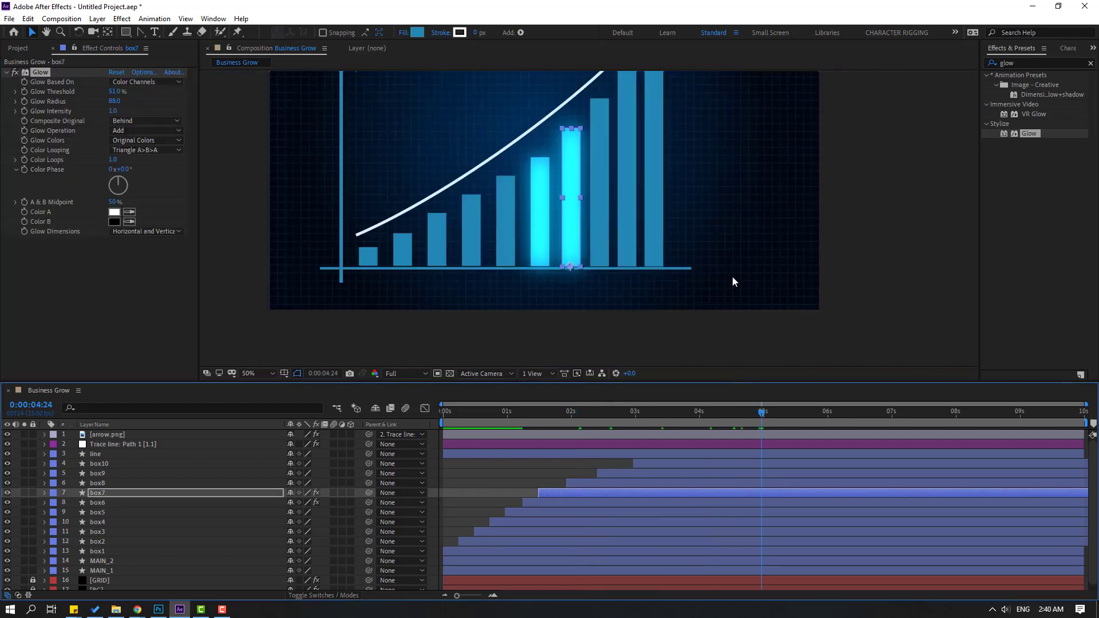
click(598, 200)
click(602, 252)
key(ctrl+v)
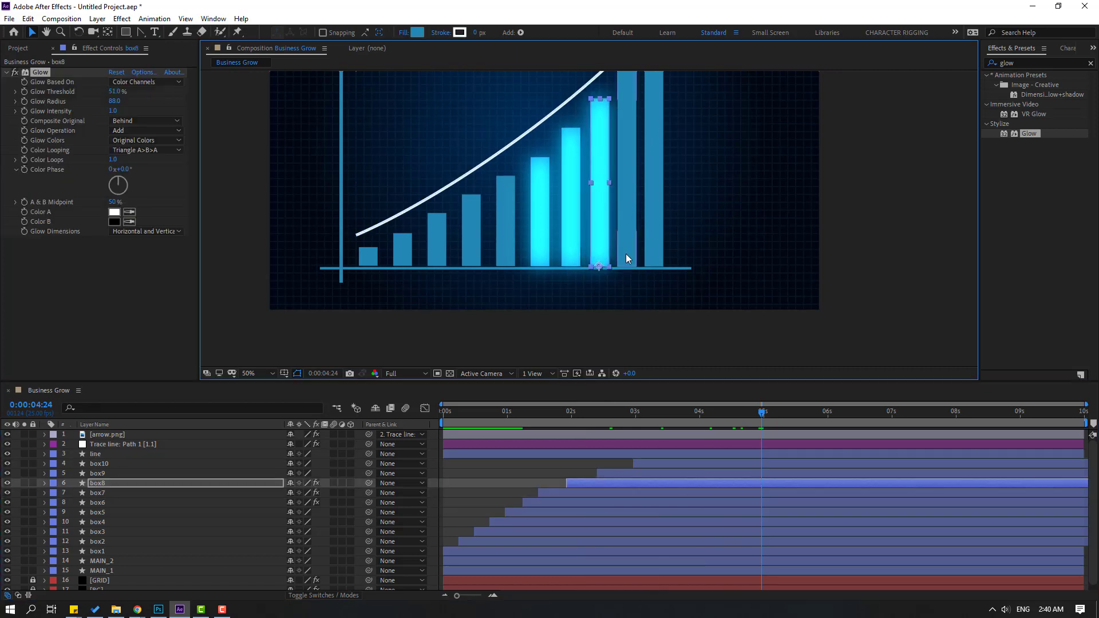
click(634, 258)
key(ctrl+v)
click(657, 255)
key(ctrl+v)
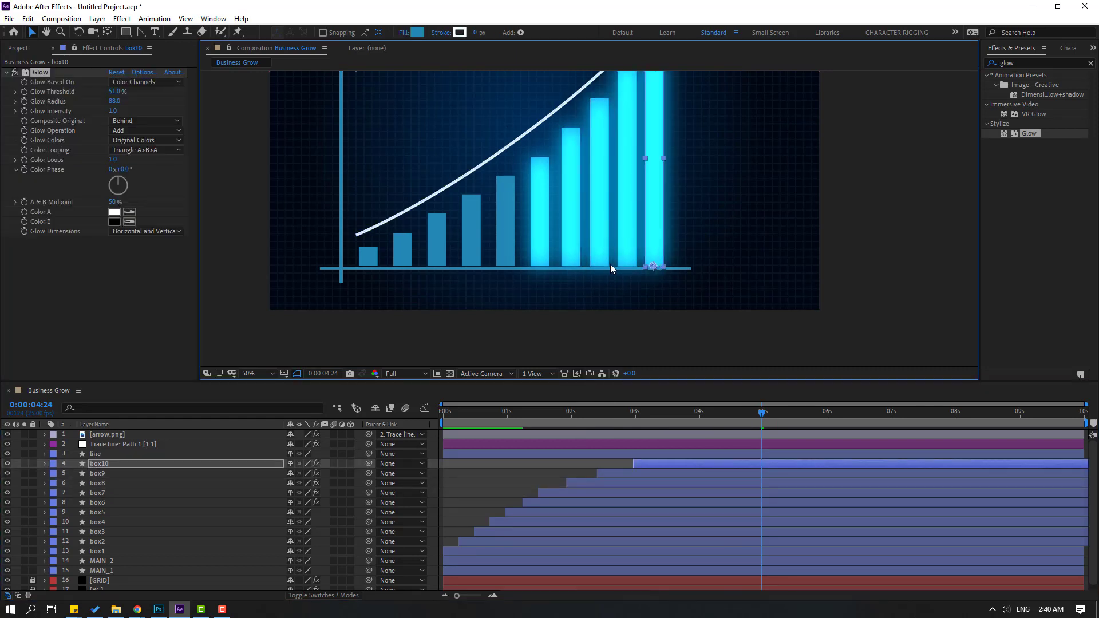
- Paste the same Glow effect onto the five shortest bars, box1 to box5
click(369, 258)
key(ctrl+v)
click(402, 257)
key(ctrl+v)
click(438, 260)
key(ctrl+v)
click(472, 260)
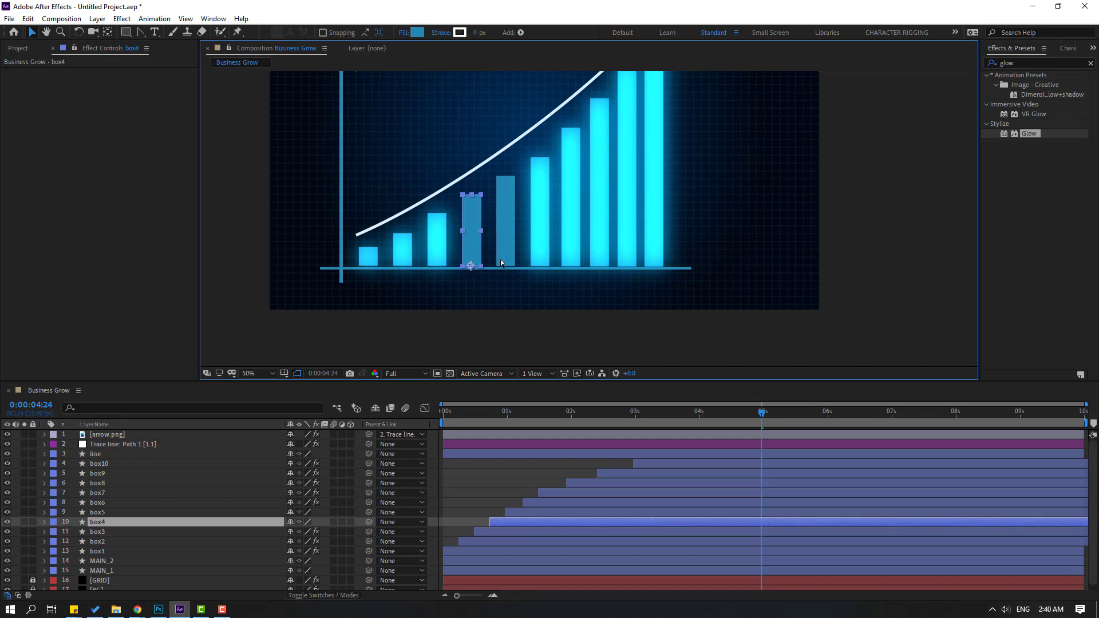
key(ctrl+v)
click(506, 261)
key(ctrl+v)
- Paste the Glow effect onto both chart axes, the MAIN_1 and MAIN_2 layers
click(341, 250)
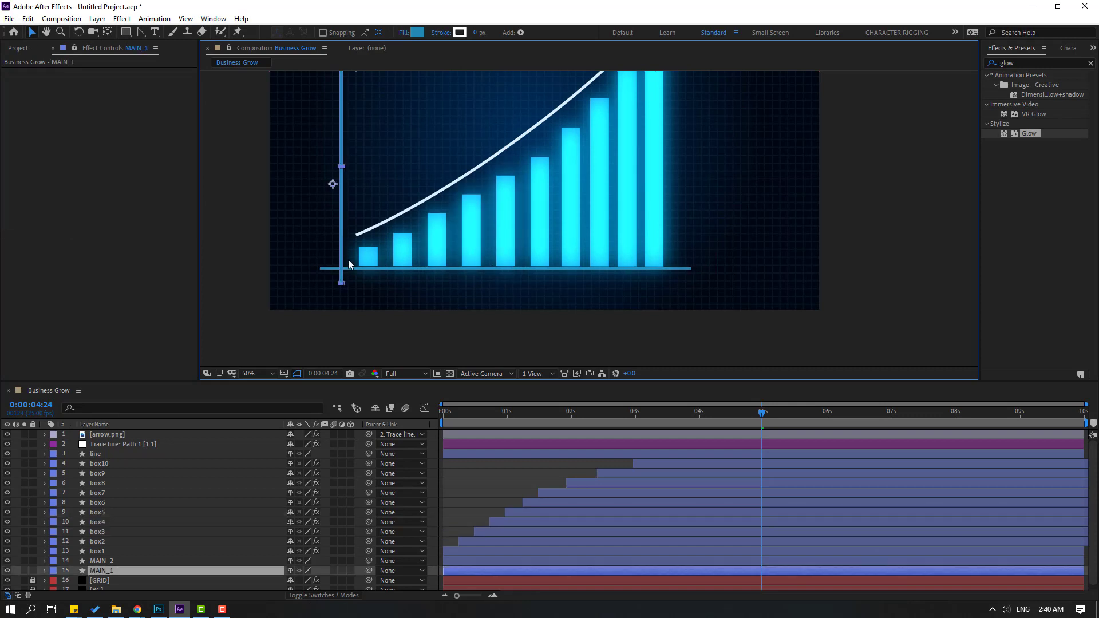
key(ctrl+v)
click(377, 269)
key(ctrl+v)
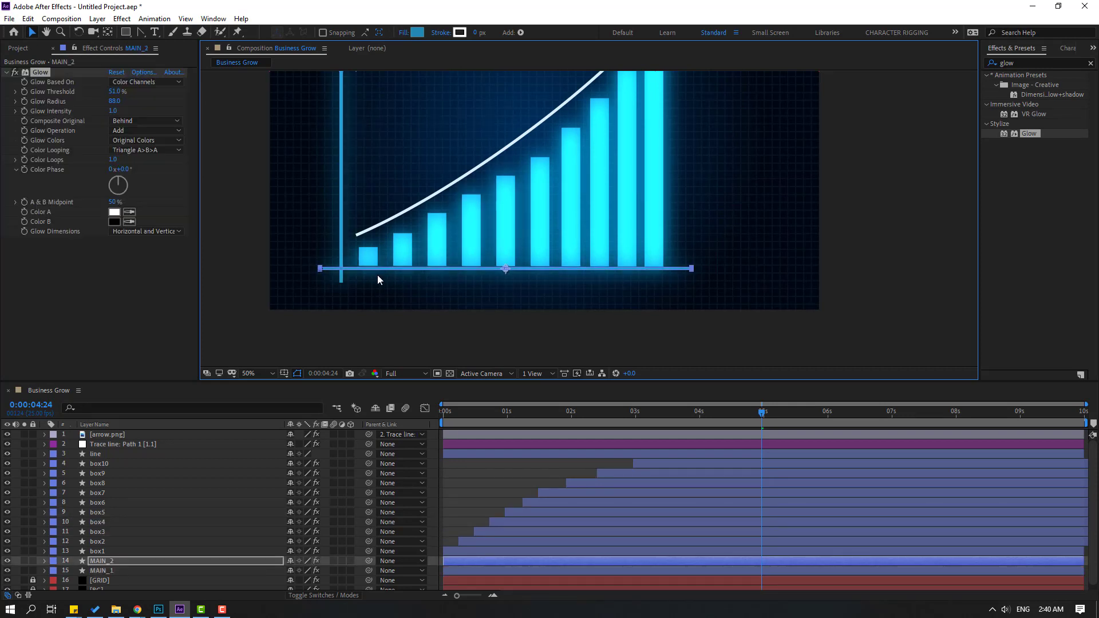
- Paste the Glow effect onto the curved line layer and the arrow.png layer
click(95, 454)
drag(664, 423, 540, 417)
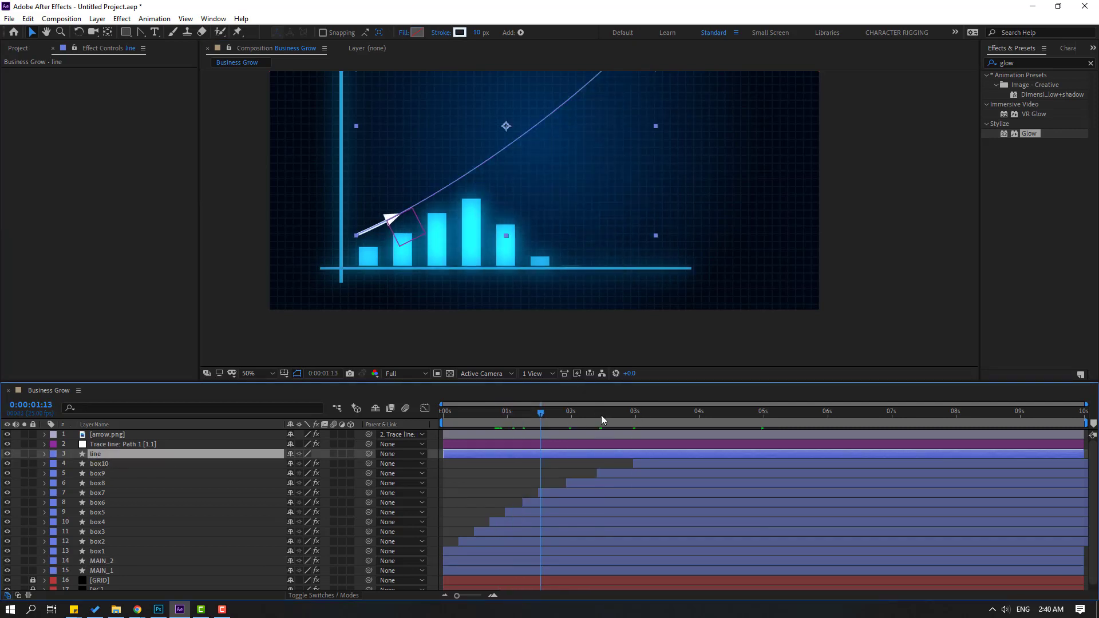
click(601, 415)
key(ctrl+v)
click(654, 417)
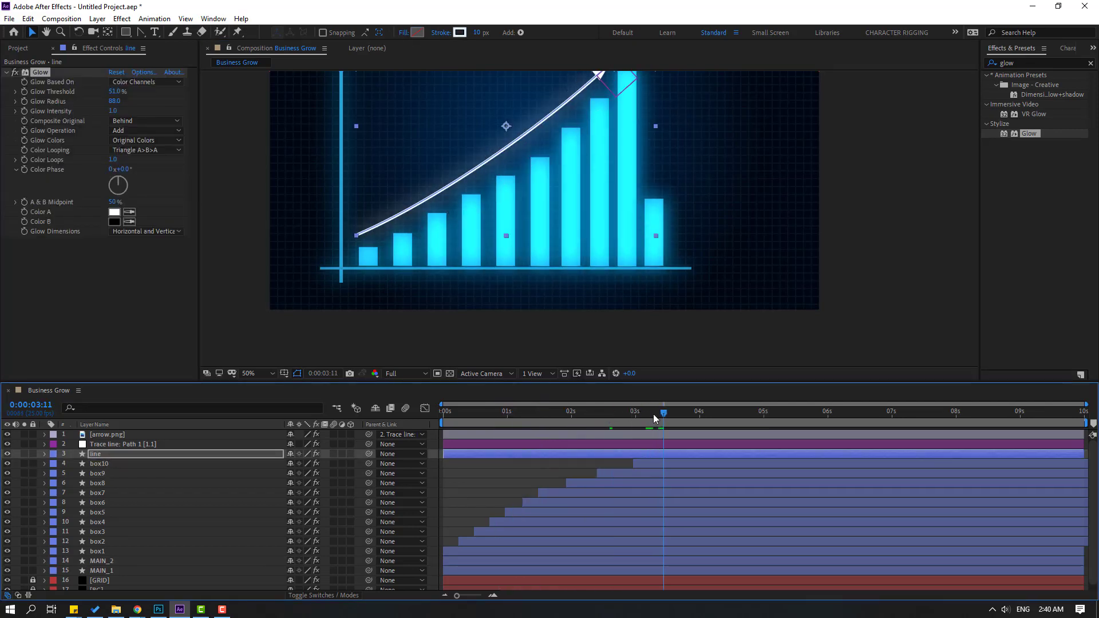
drag(655, 418, 629, 417)
click(119, 439)
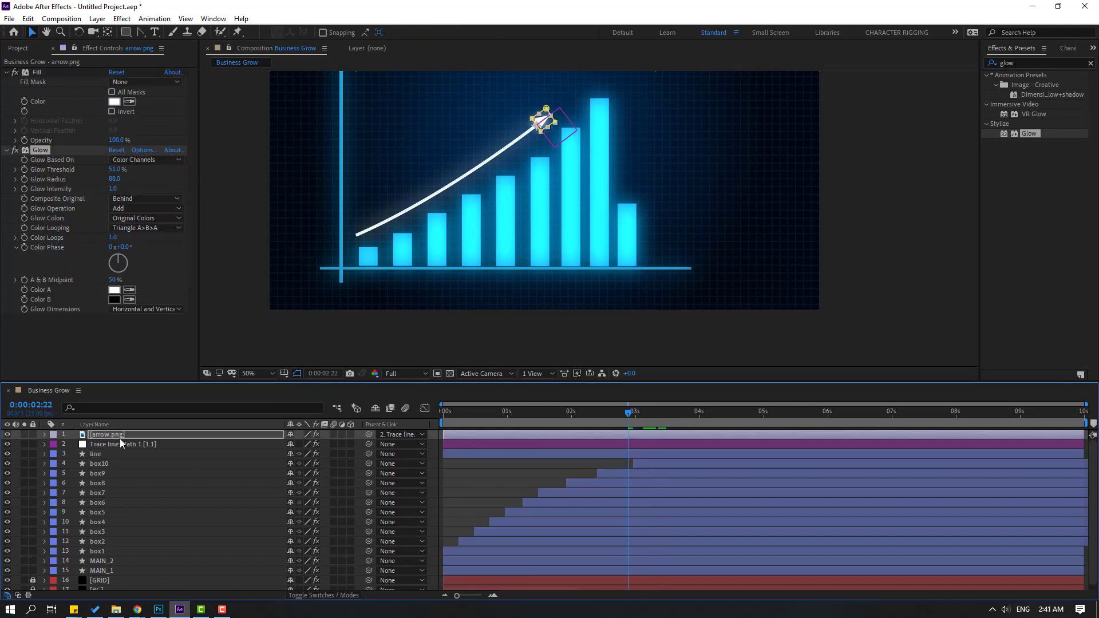
click(484, 470)
- End the work area at about 0:00:04:17 and preview the complete glowing chart
click(259, 374)
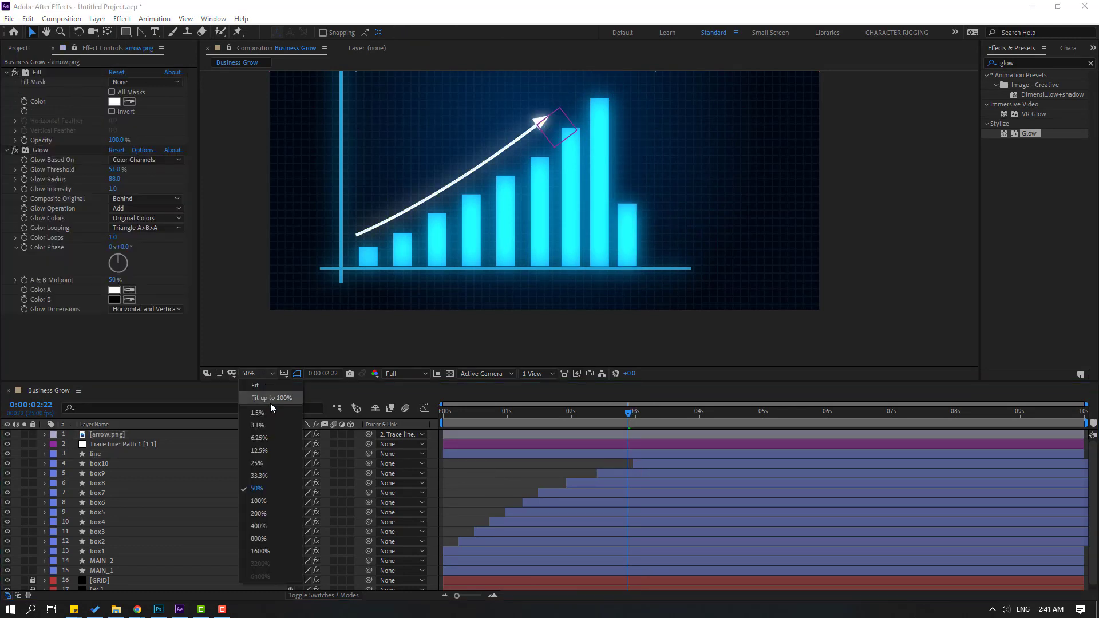
click(270, 403)
drag(657, 412, 744, 415)
key(space)
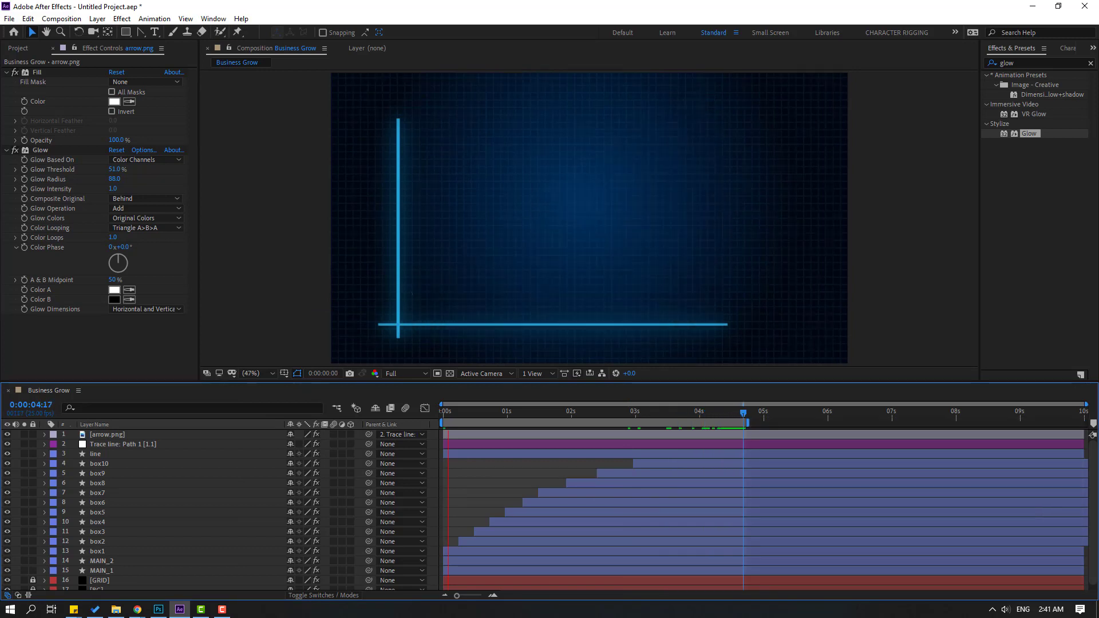